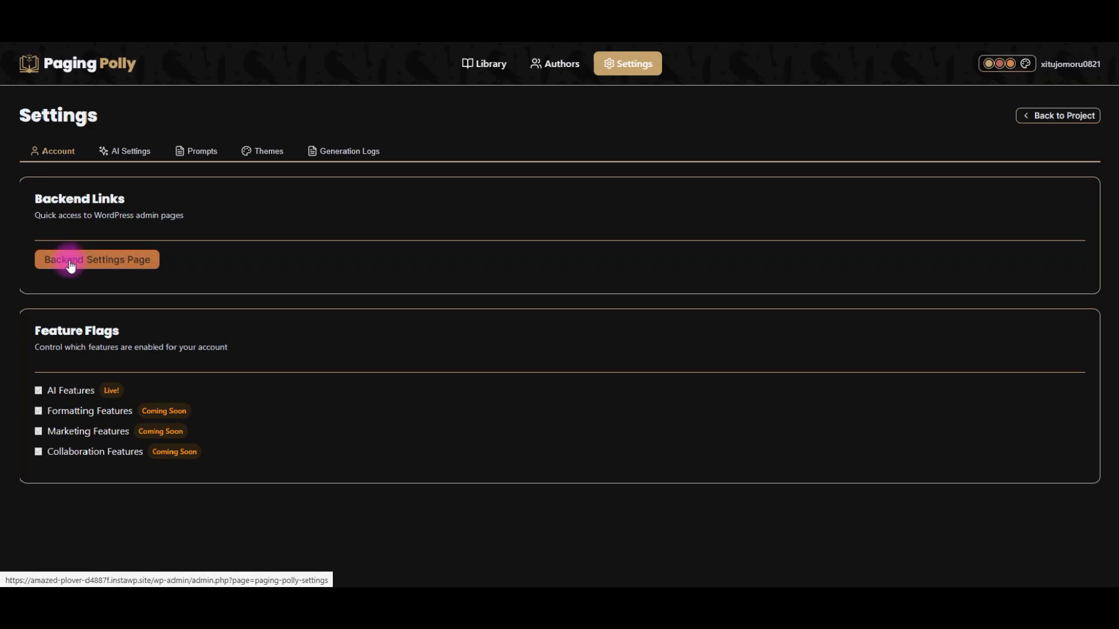
Open the backend settings page, review its license, shortcode and default import sections, and return to the Paging Polly app
click(110, 268)
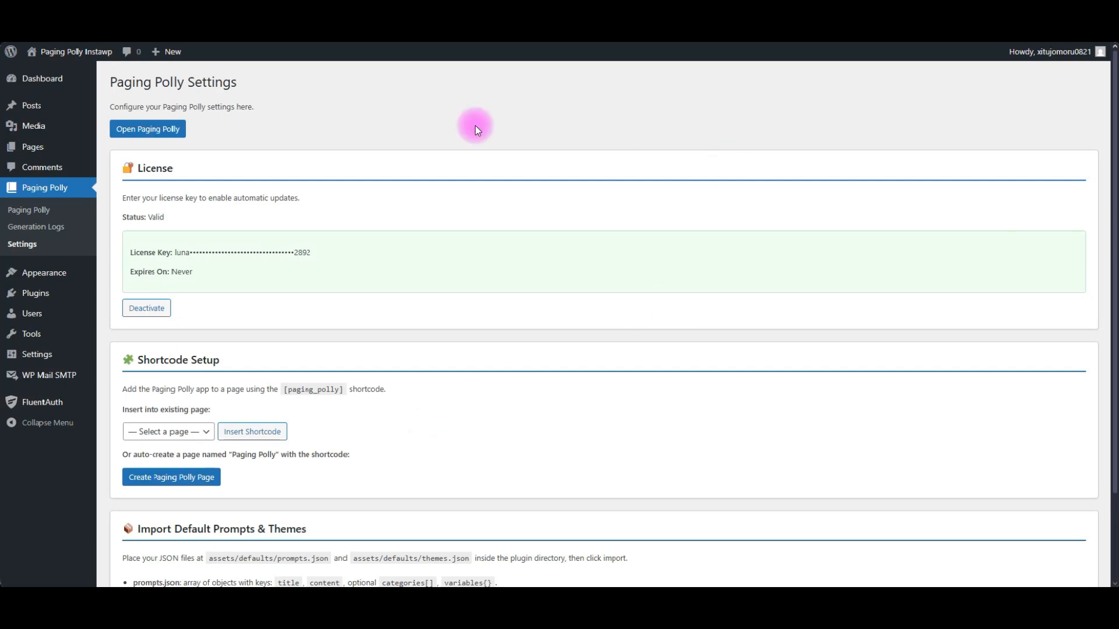
scroll(427, 208, down, 2)
scroll(428, 208, down, 1)
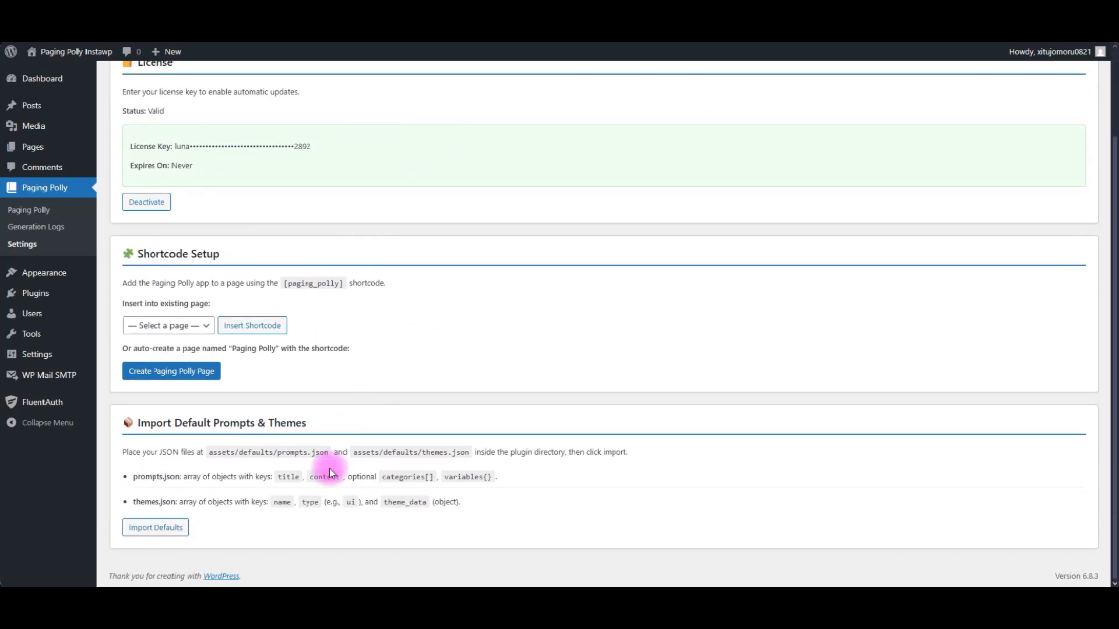
scroll(327, 472, up, 3)
click(137, 131)
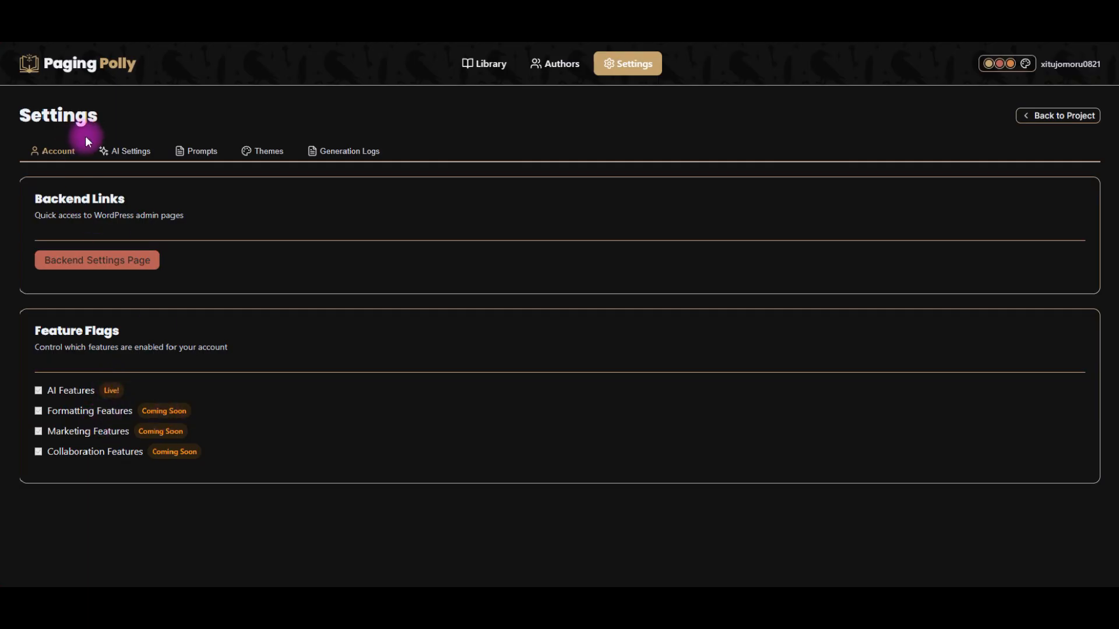
Open the AI settings and review the OpenRouter provider and API key configuration
click(145, 154)
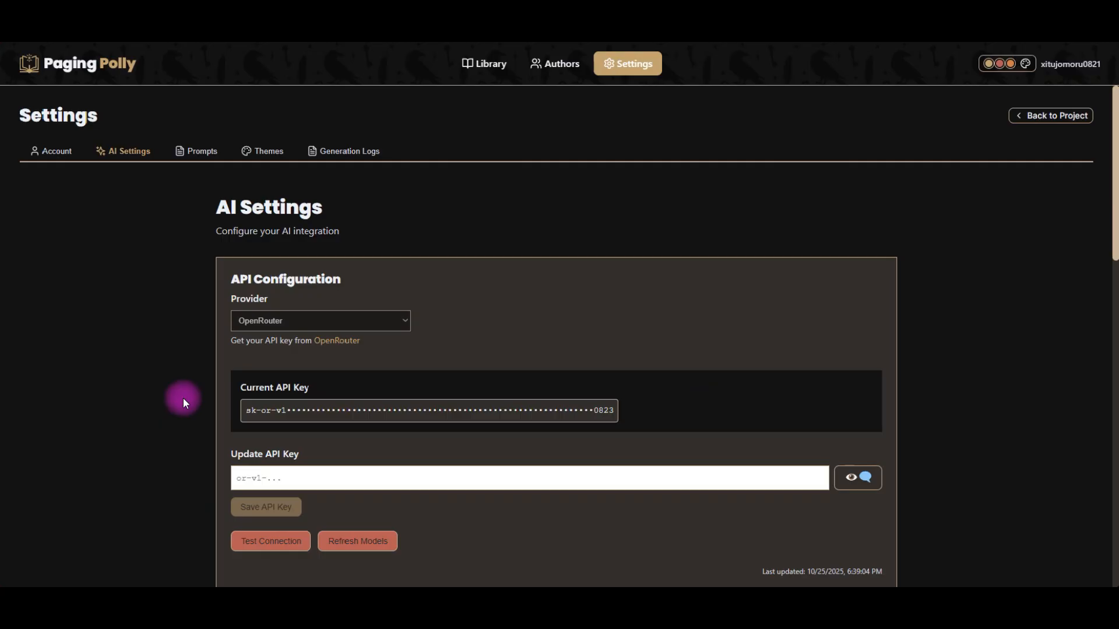
scroll(183, 401, down, 1)
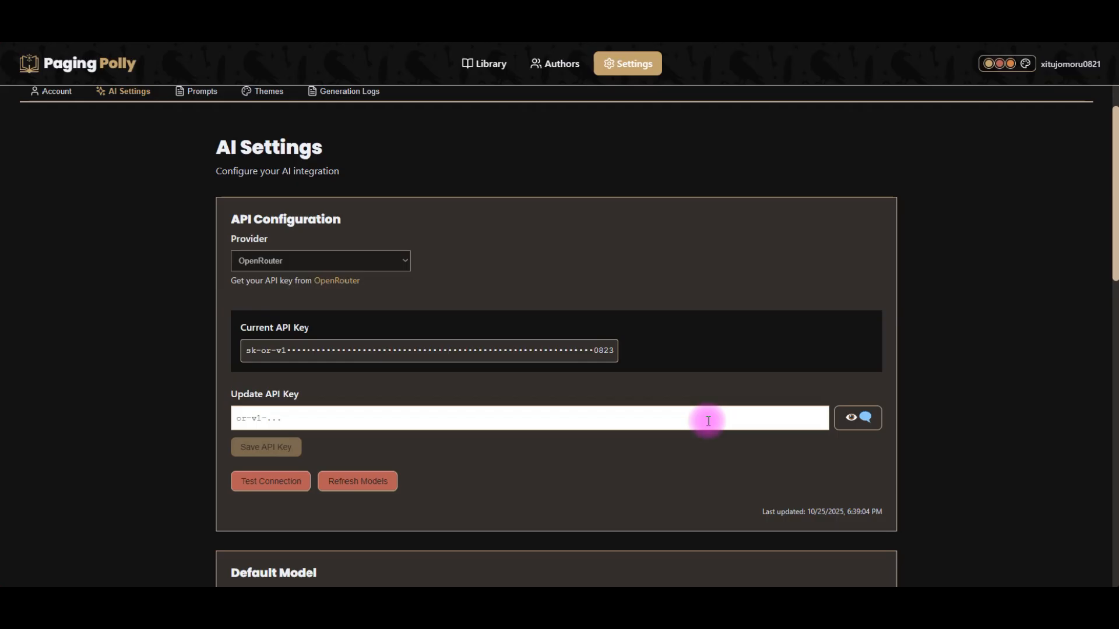
click(661, 424)
click(152, 392)
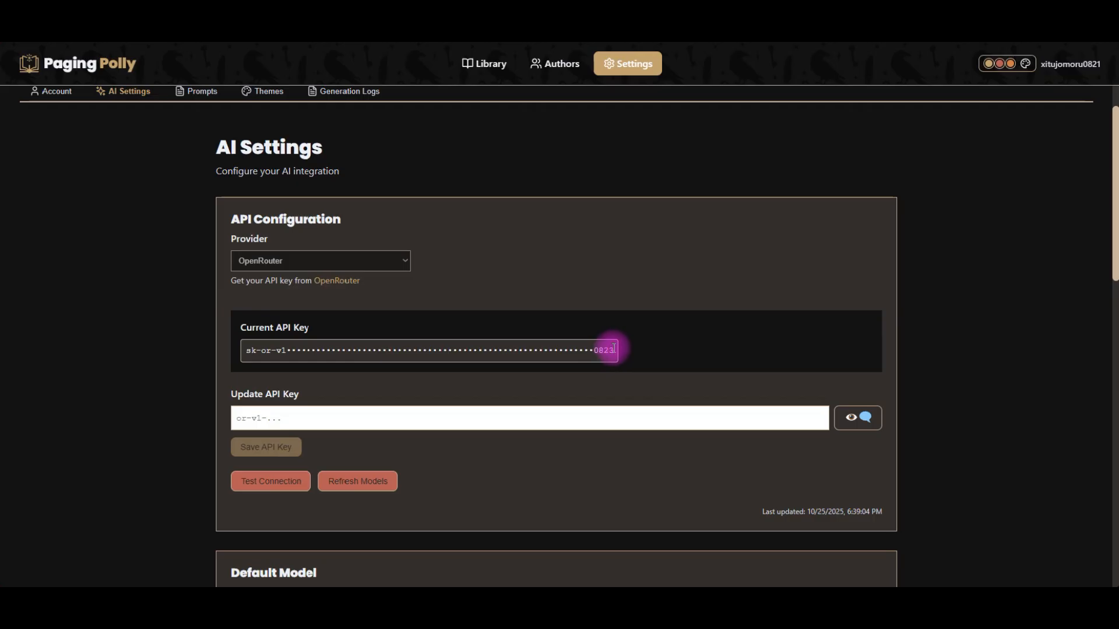
scroll(739, 512, down, 5)
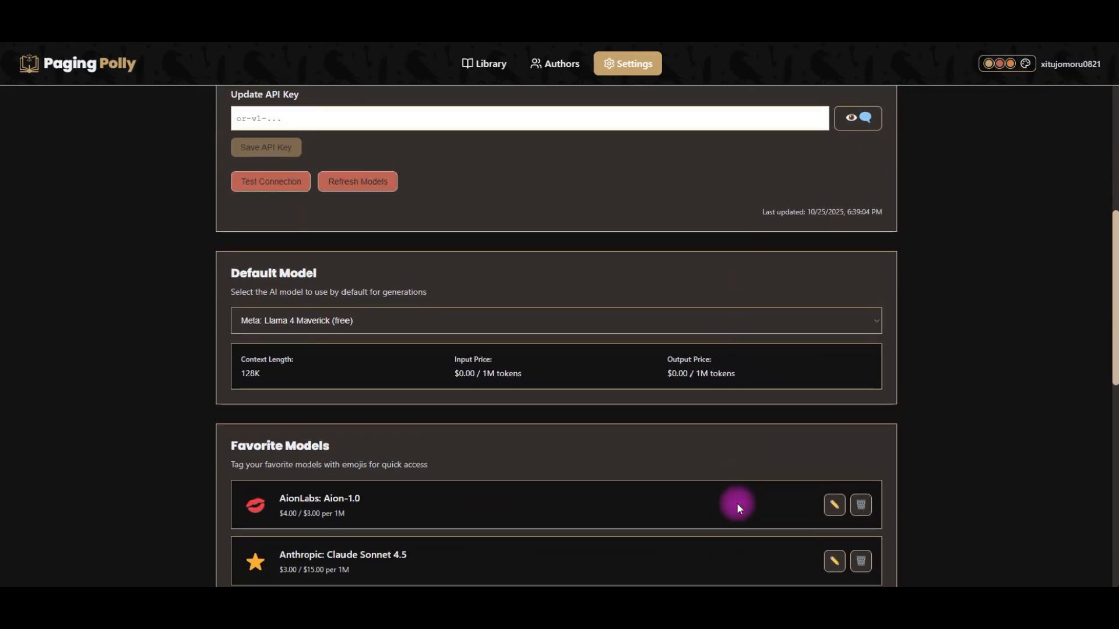
Examine the default model choices, the favorite models and the list for adding more favorites
click(274, 324)
click(274, 322)
scroll(593, 390, down, 1)
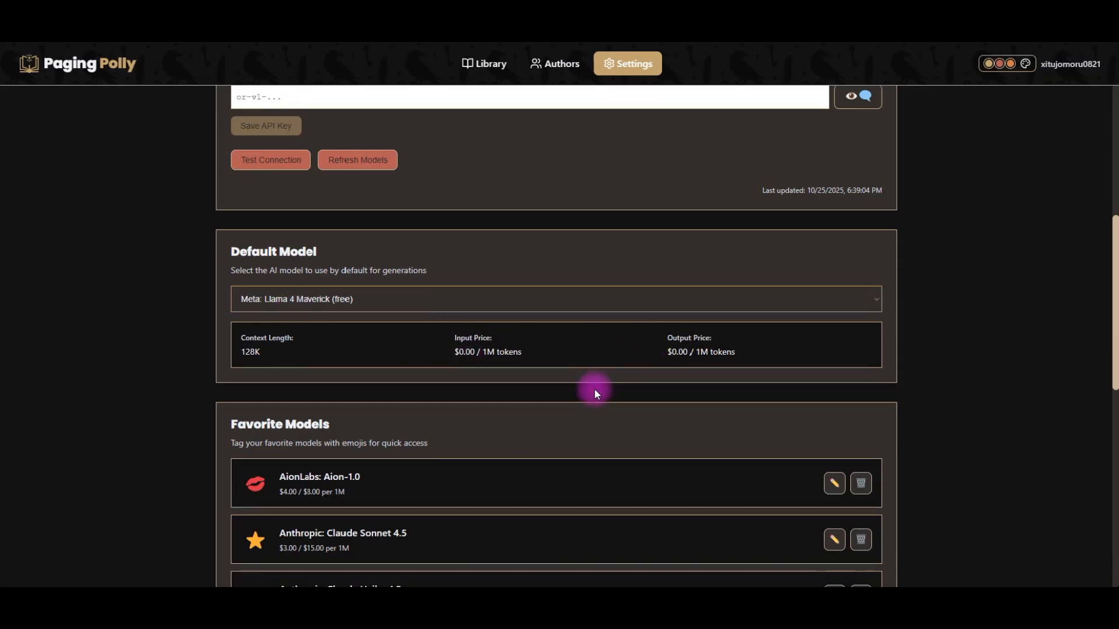
scroll(593, 388, down, 5)
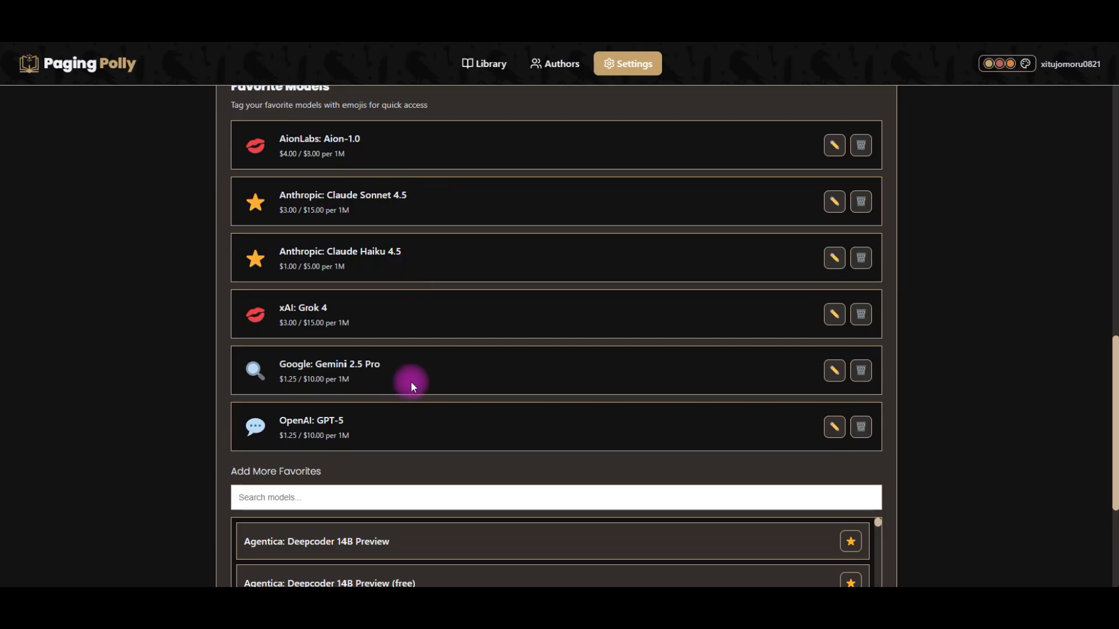
scroll(422, 443, down, 2)
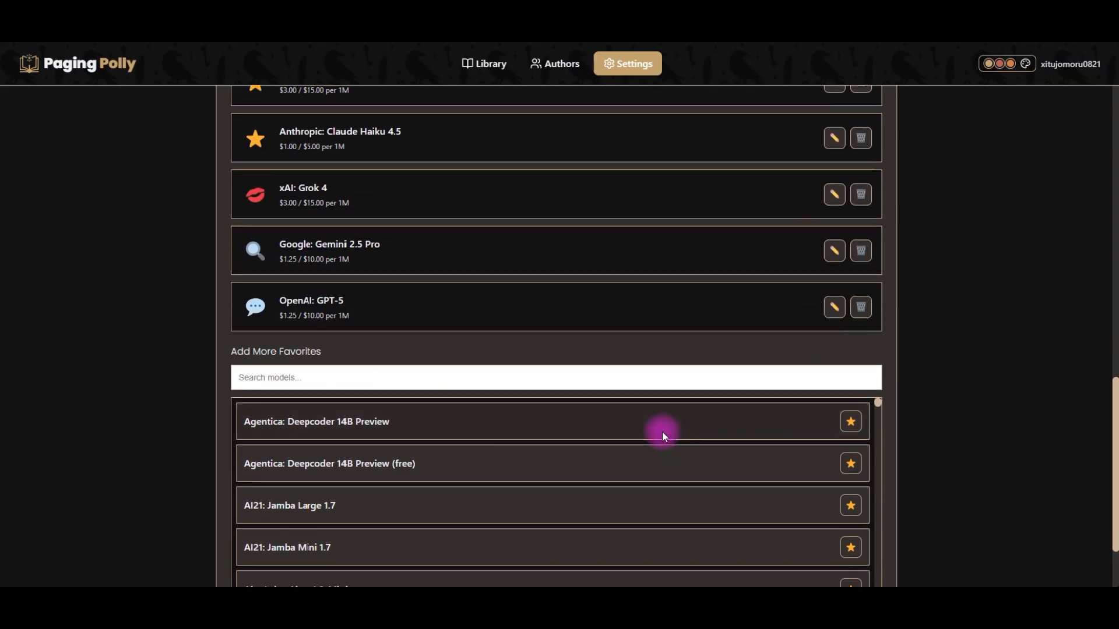
scroll(836, 353, up, 3)
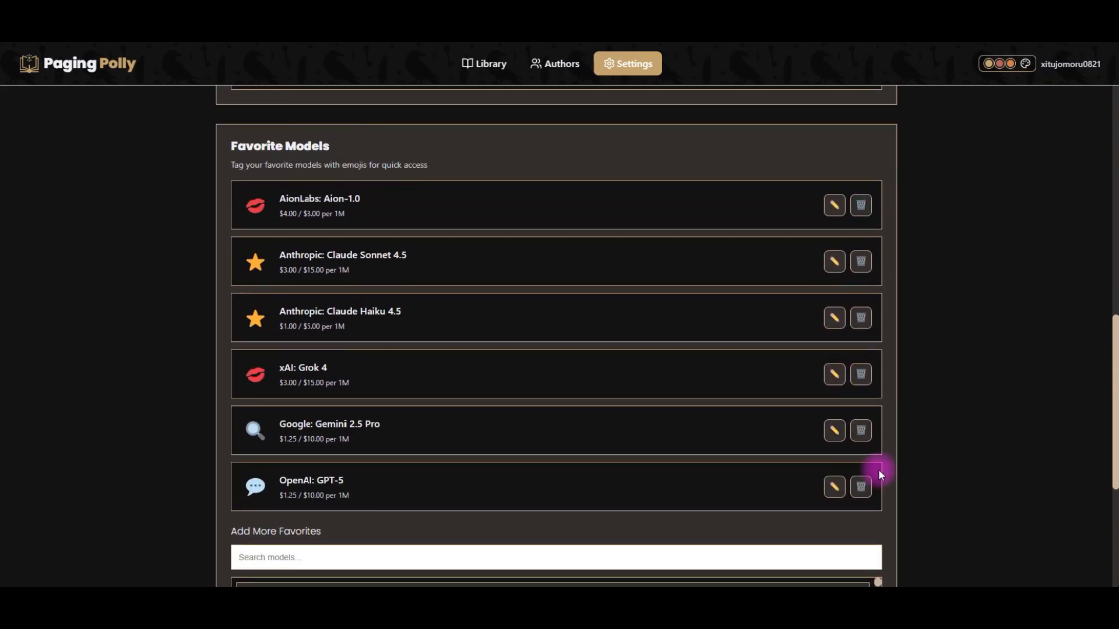
Review the emoji and custom label options for the favorite model AionLabs: Aion-1.0 without saving
click(837, 208)
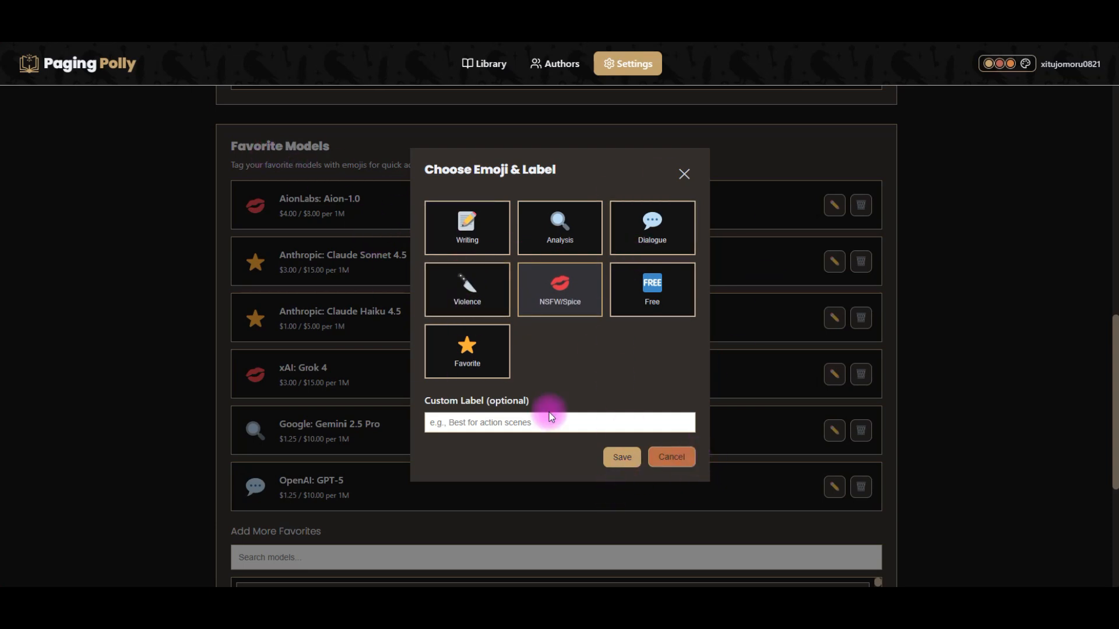
click(525, 425)
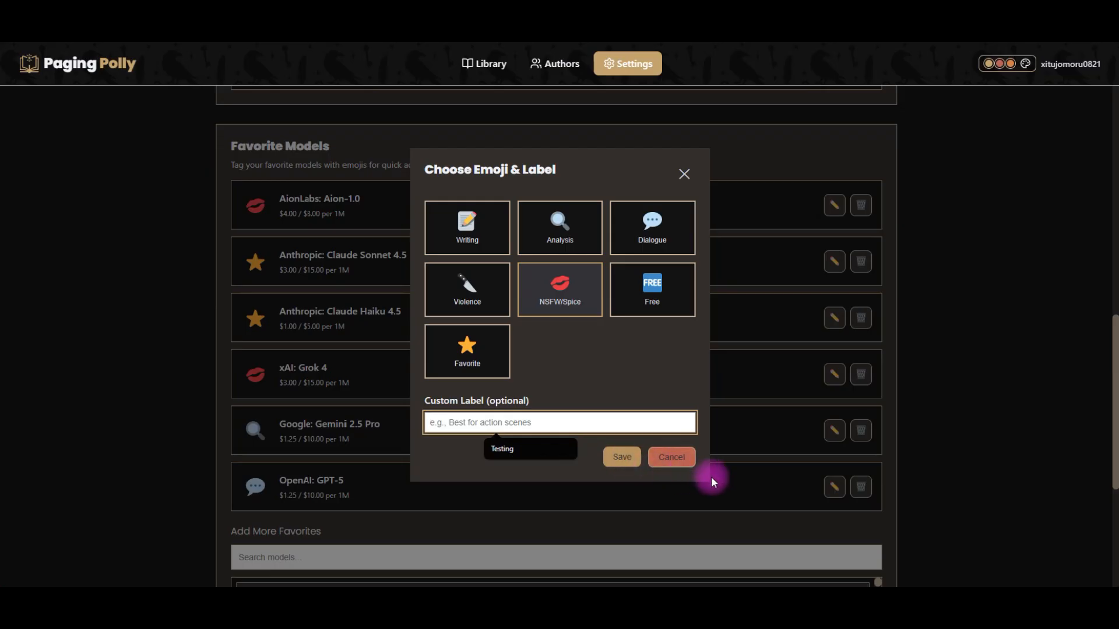
click(676, 463)
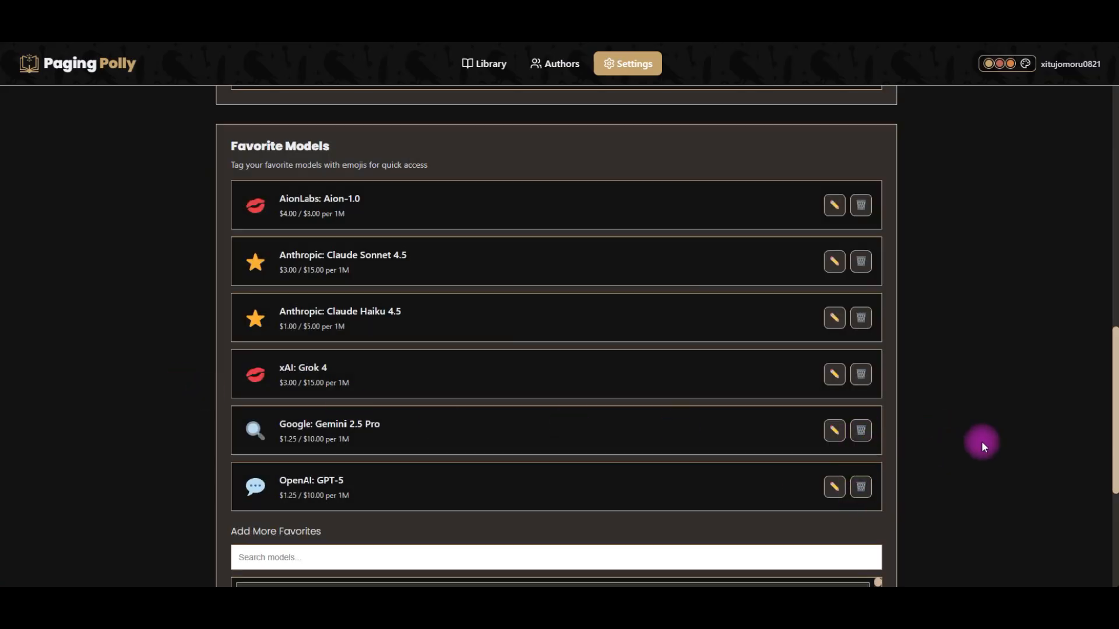
Remove Google: Gemini 2.5 Pro from the favorite models and search the available models for Gemini
click(871, 431)
scroll(583, 420, down, 2)
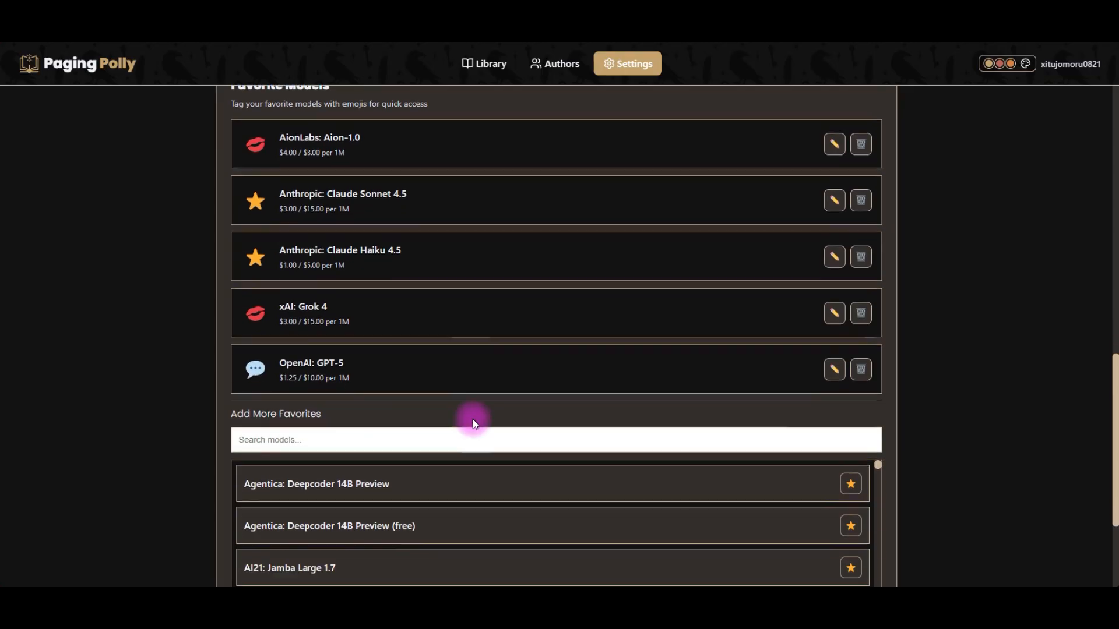
click(368, 383)
text(Gemini)
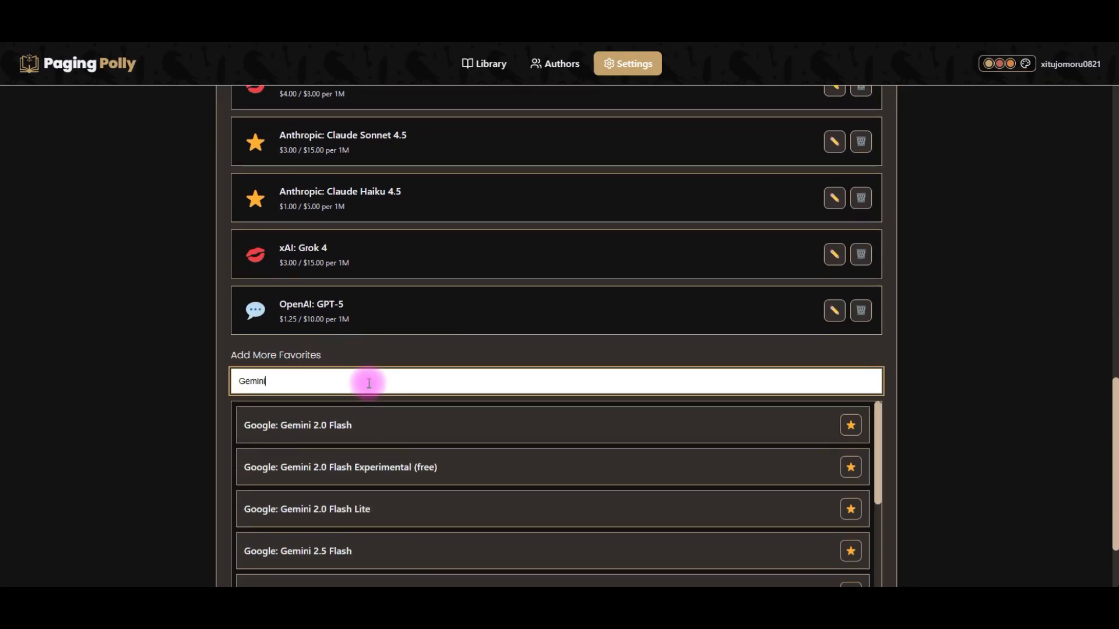
Add Google: Gemini 2.5 Pro to the favorite models with the Favorite emoji and the custom label Outlining
scroll(368, 384, down, 2)
scroll(480, 434, down, 4)
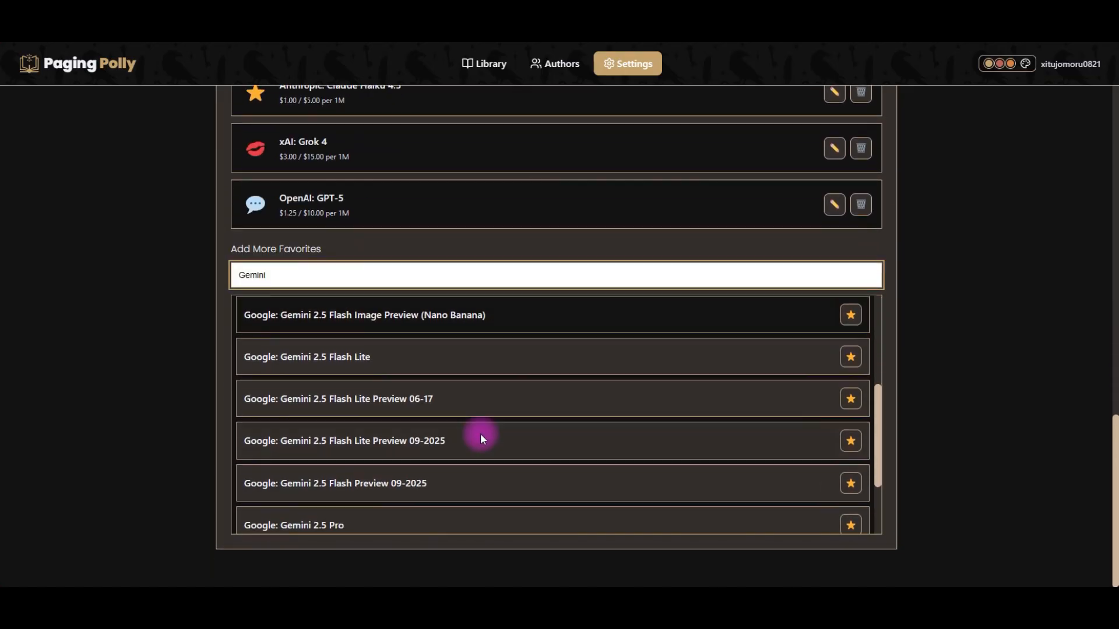
click(850, 500)
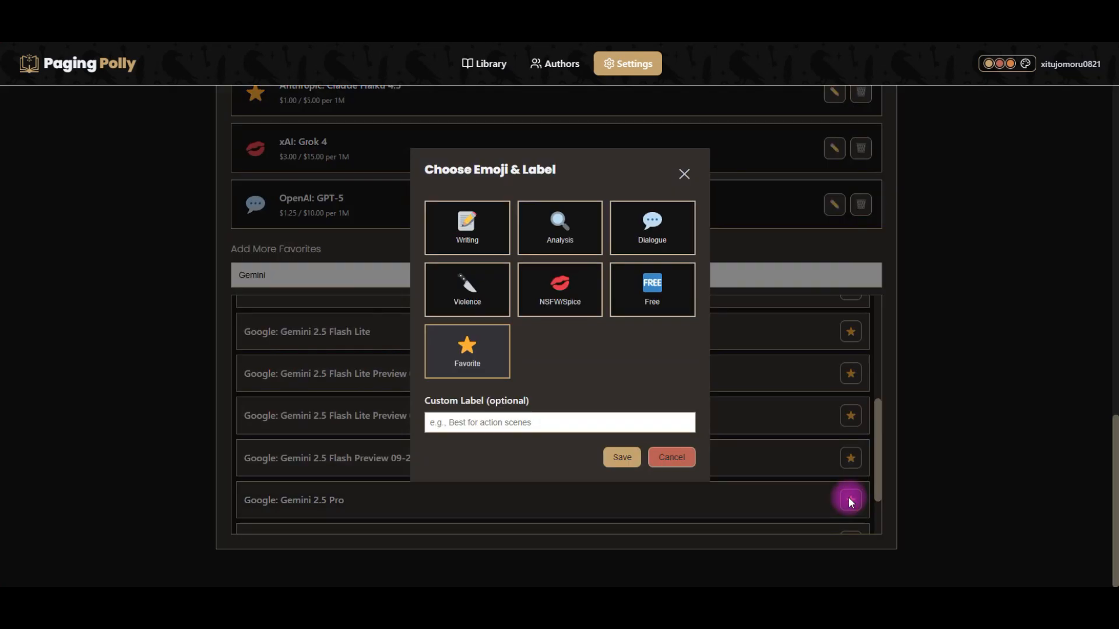
click(488, 422)
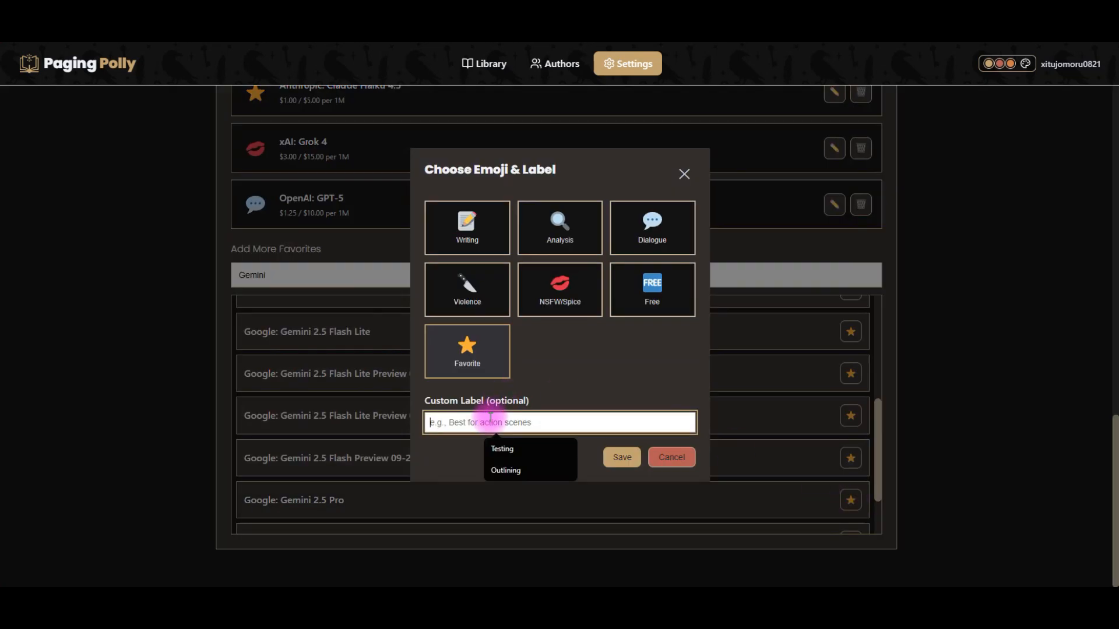
click(507, 470)
click(619, 458)
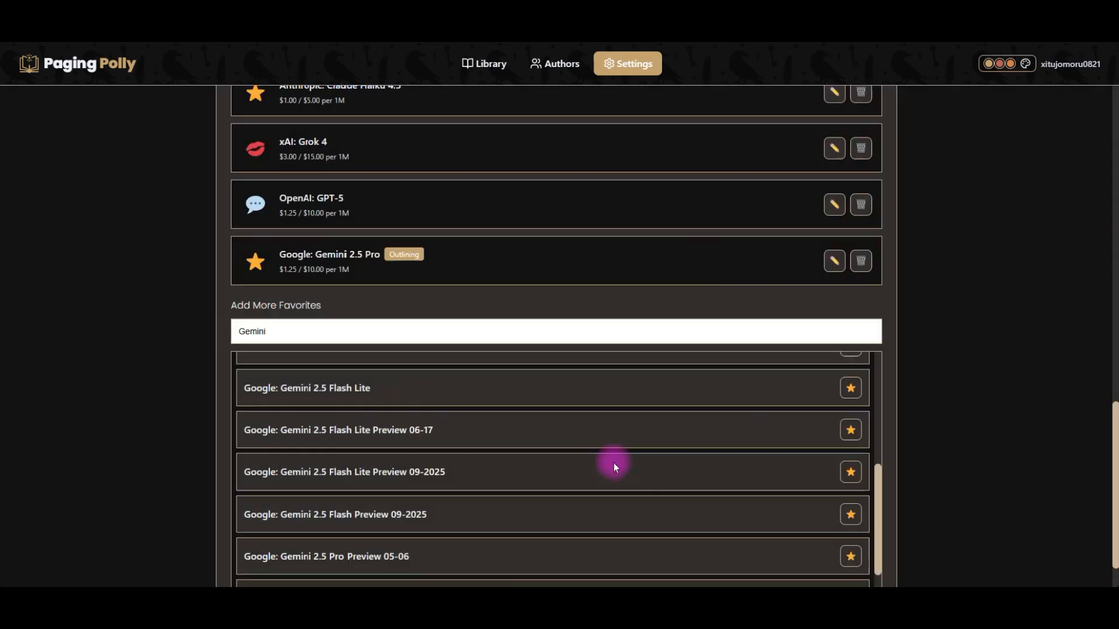
Check the updated favorite models and test the OpenRouter API connection
scroll(614, 466, up, 5)
scroll(524, 279, up, 4)
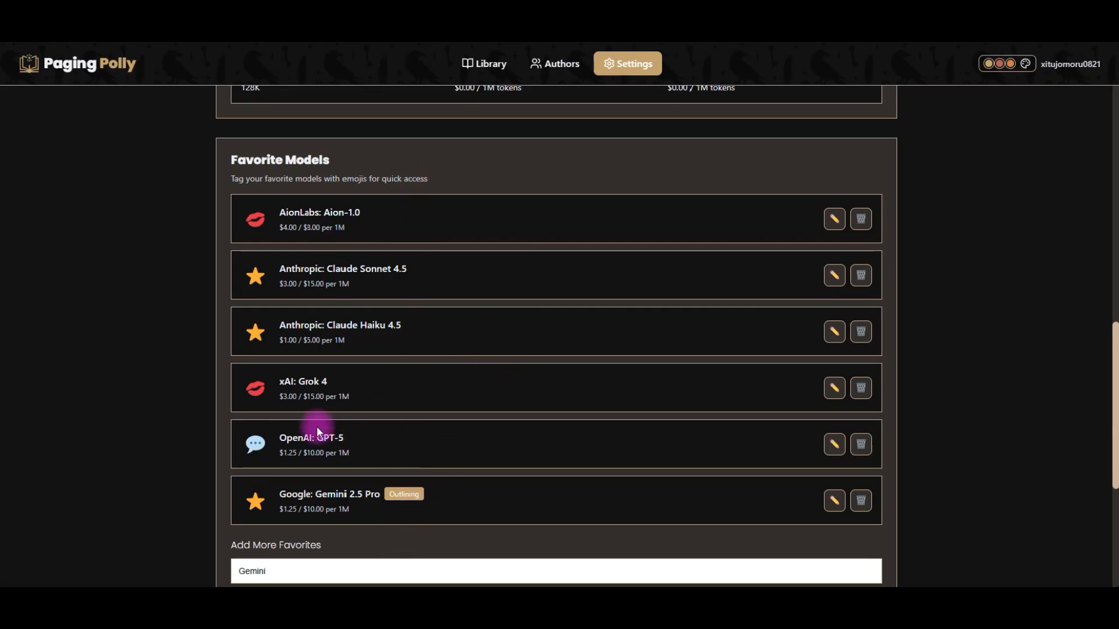
scroll(318, 418, down, 5)
scroll(318, 418, up, 9)
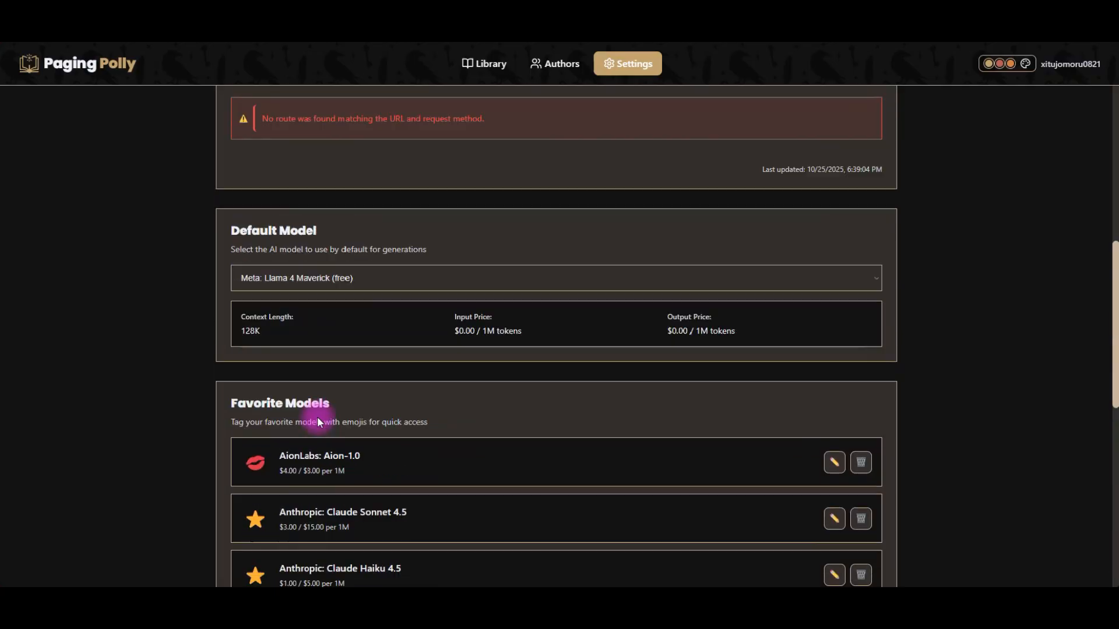
scroll(317, 417, up, 7)
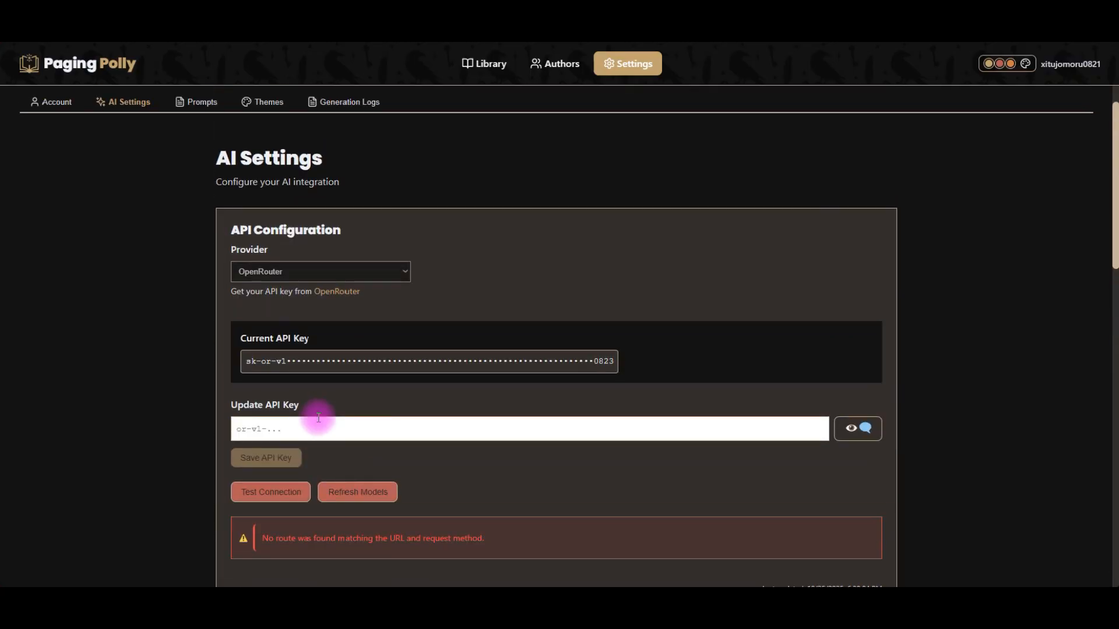
scroll(318, 418, down, 2)
click(265, 371)
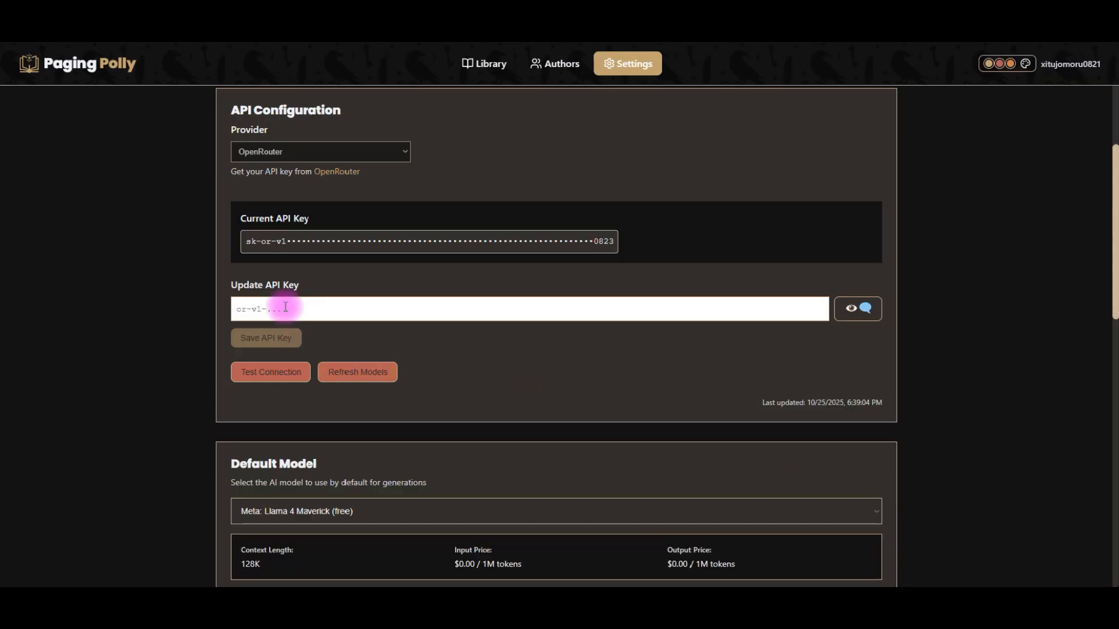
scroll(166, 397, down, 3)
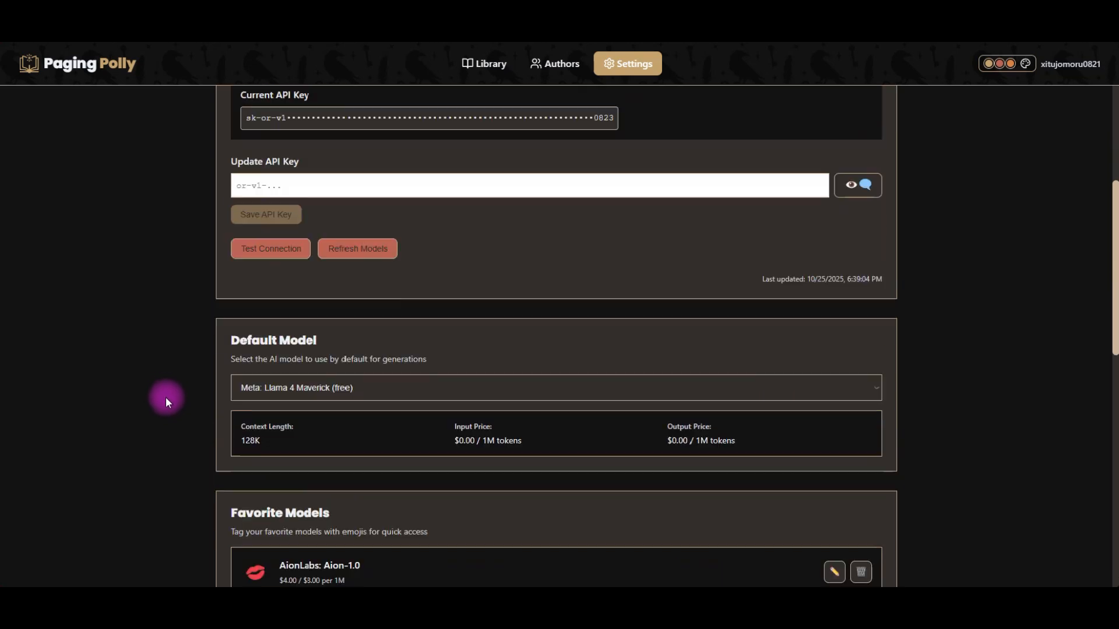
scroll(173, 412, up, 5)
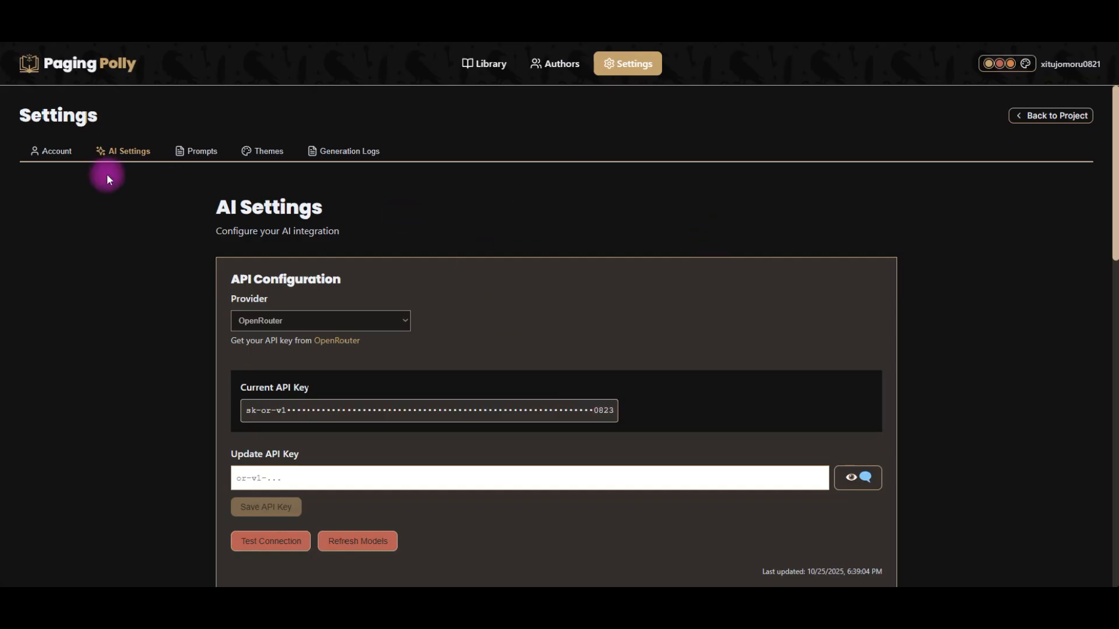
Show only the favorite prompts in the prompt settings and remove Fix and Continue from the favorites
click(205, 153)
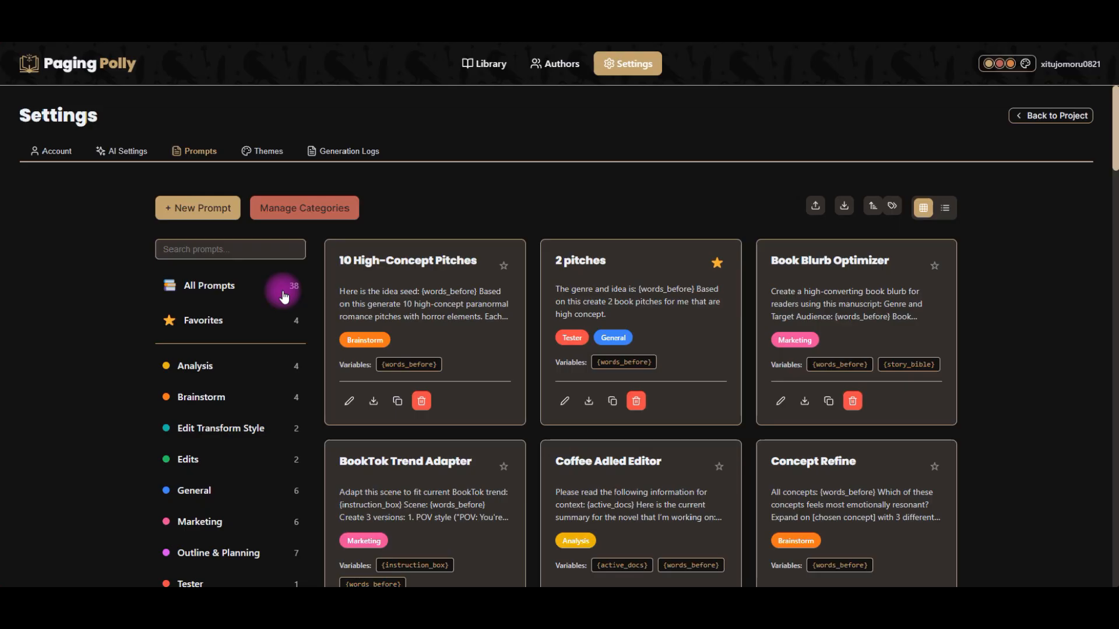
click(257, 330)
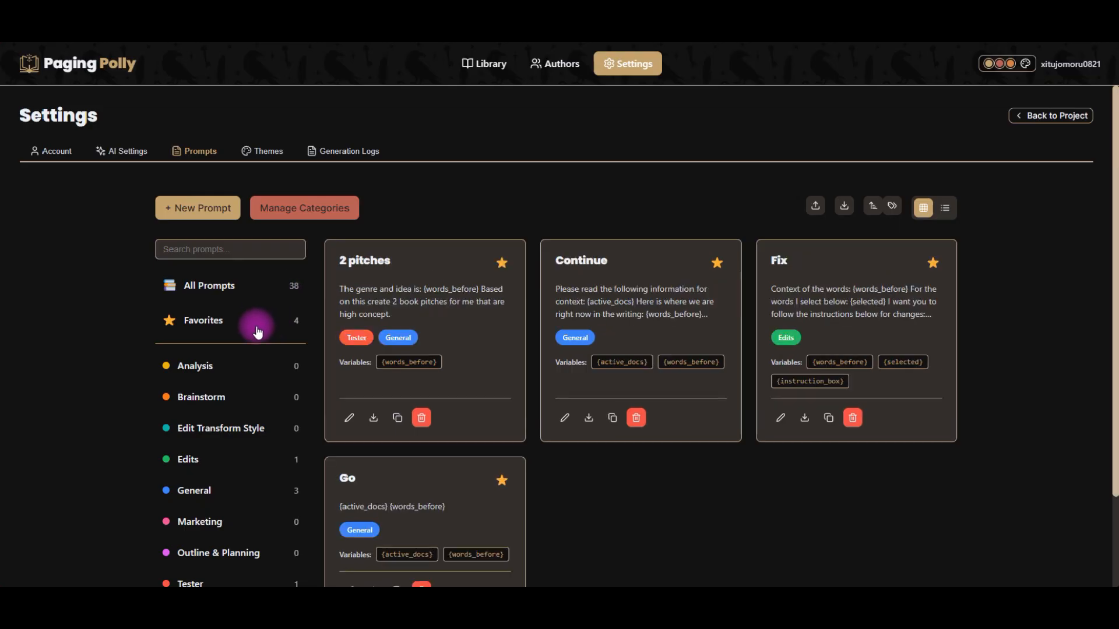
scroll(847, 476, down, 2)
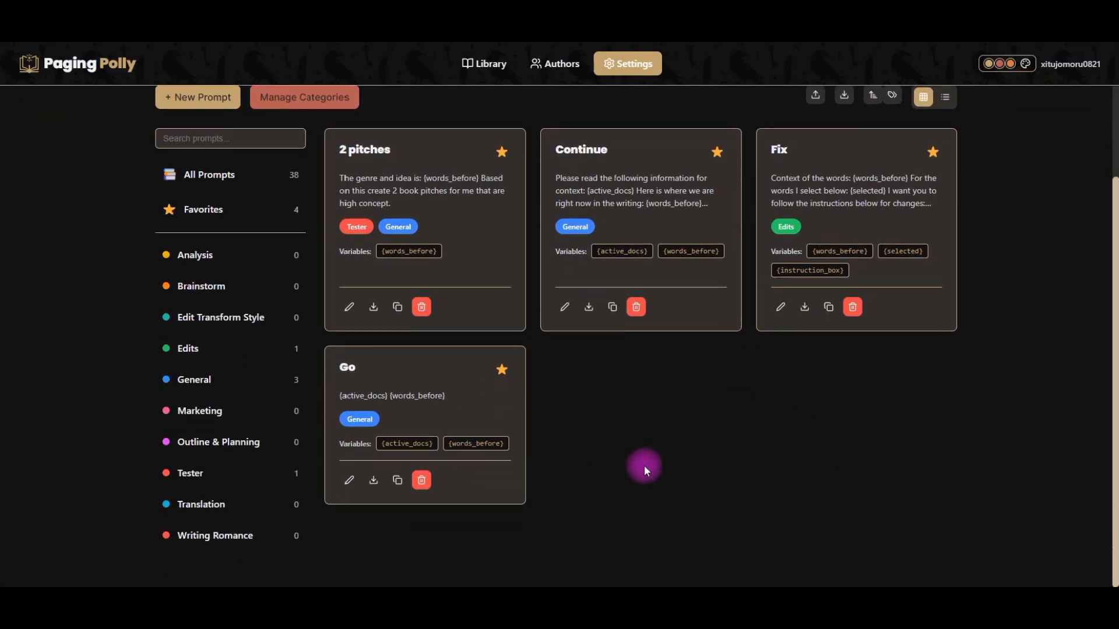
scroll(644, 465, up, 2)
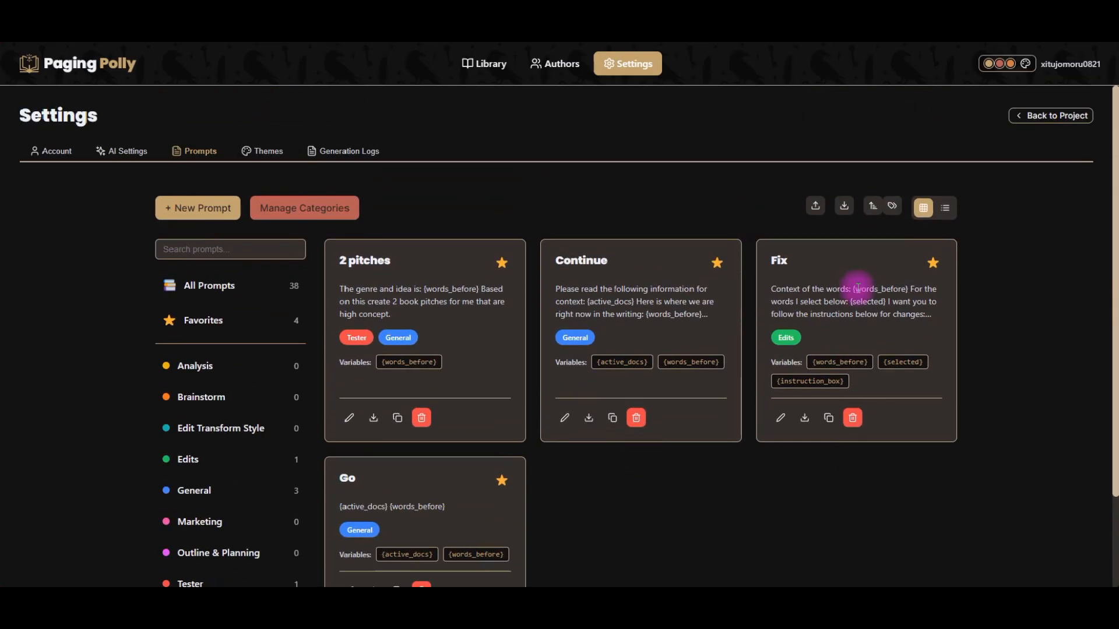
click(934, 265)
click(716, 265)
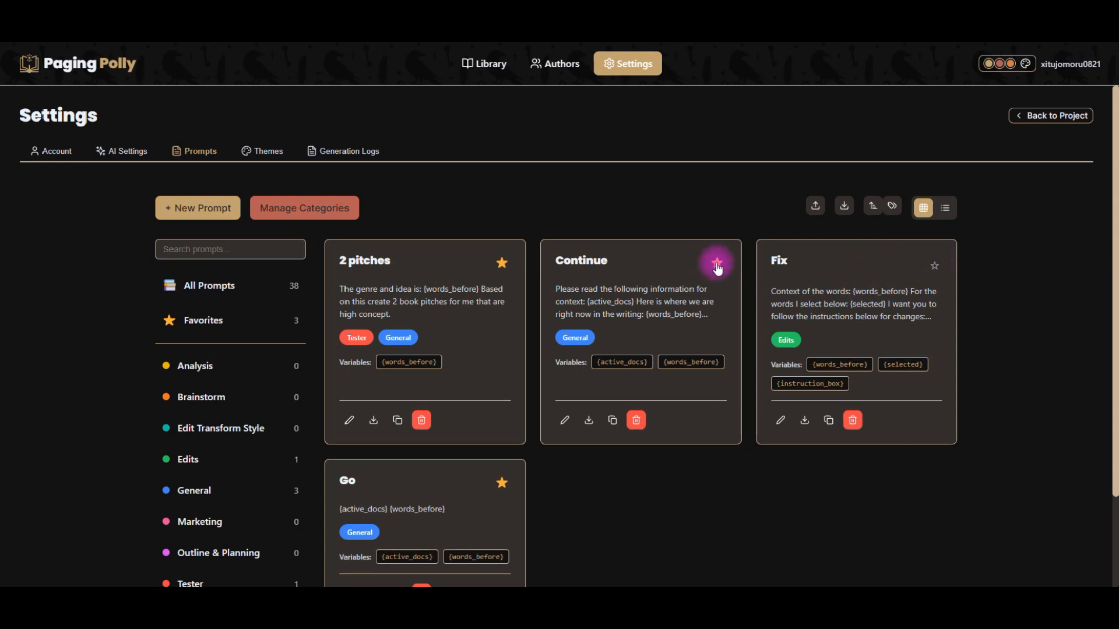
Remove the 2 pitches prompt from the favorites and list all prompts again
click(227, 286)
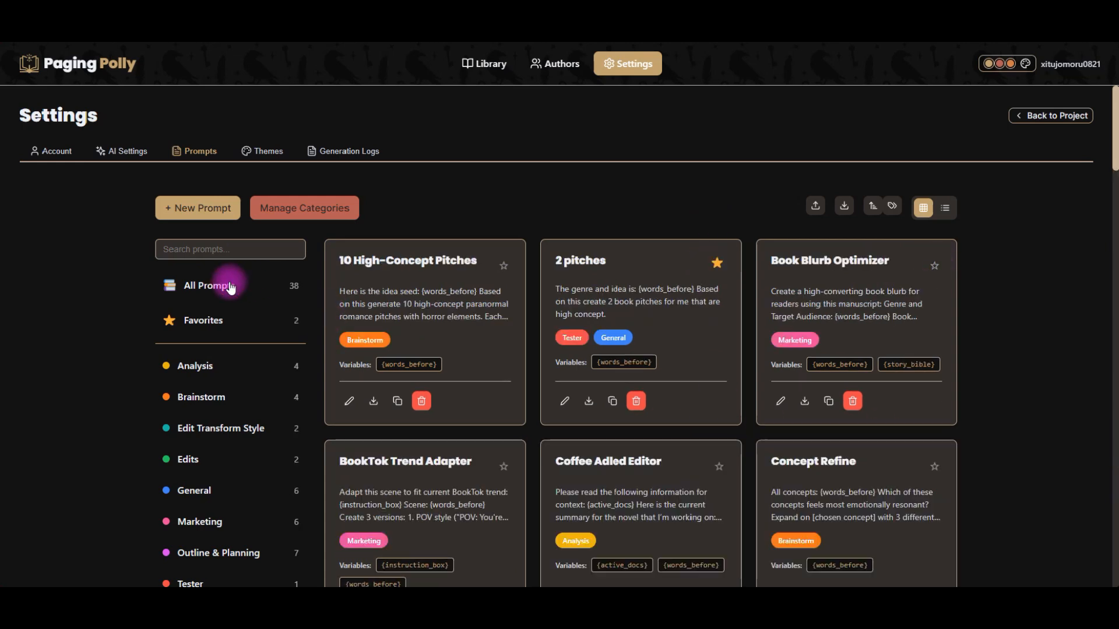
click(222, 321)
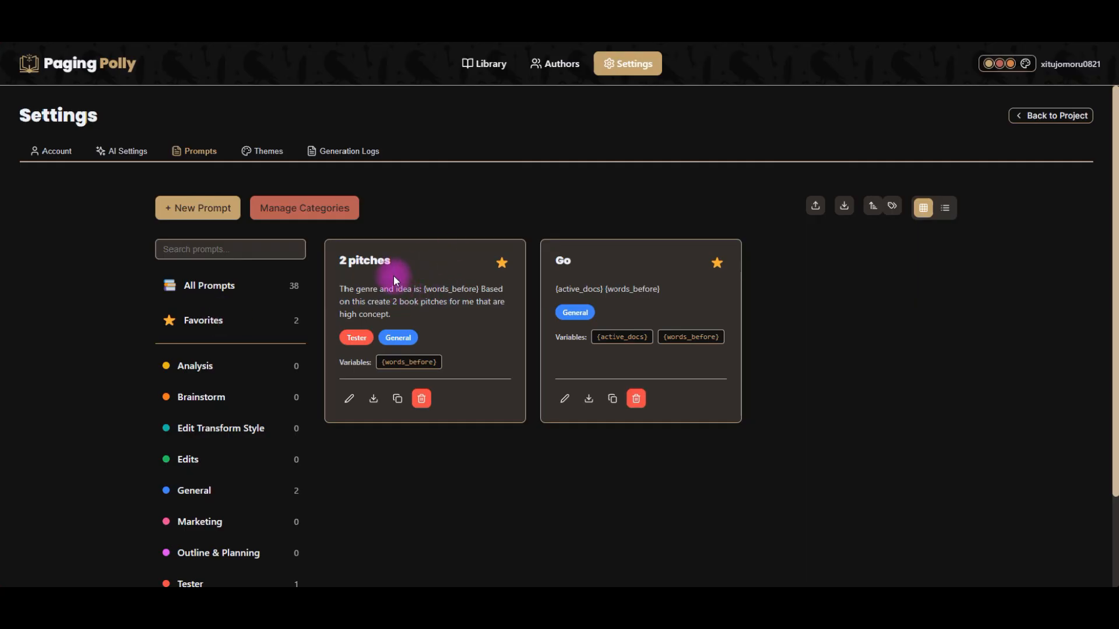
click(502, 264)
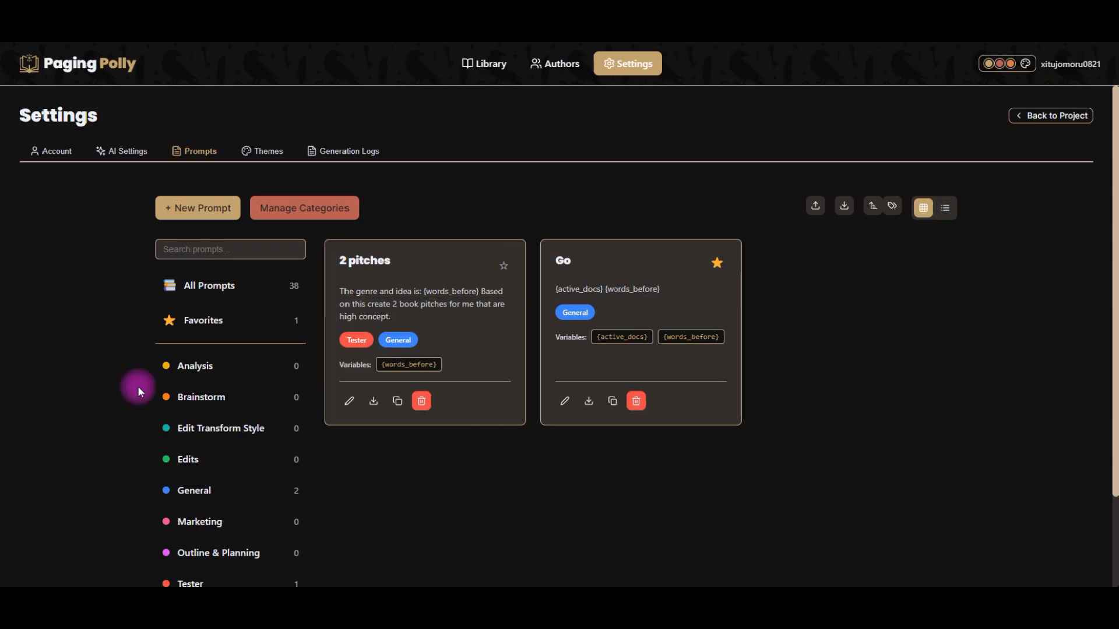
click(207, 297)
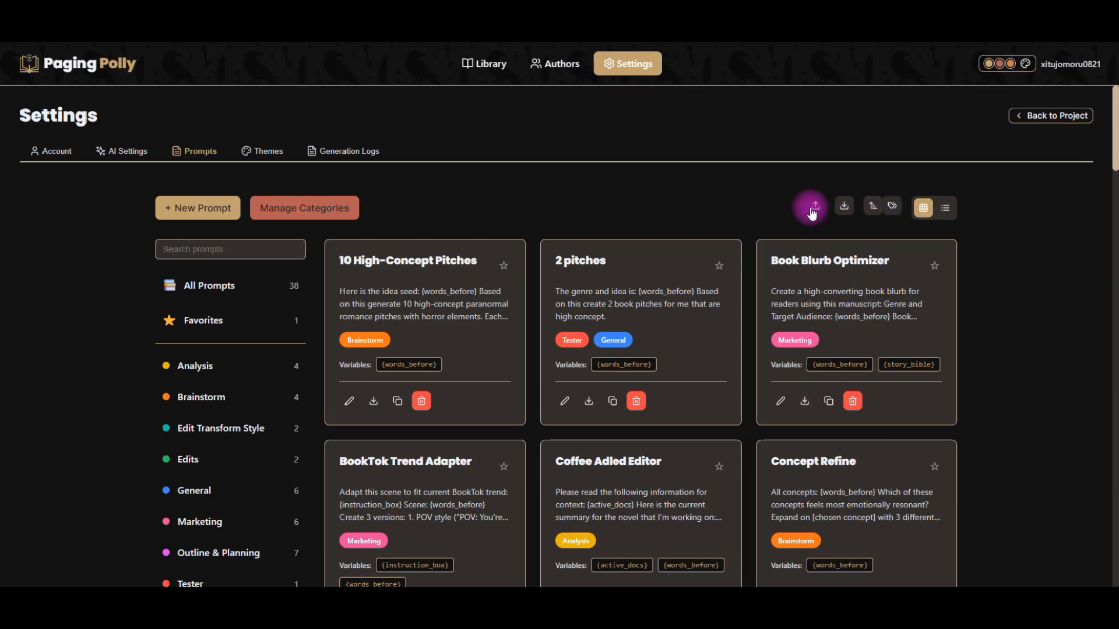
Check which file formats are offered for importing and exporting prompts
click(873, 205)
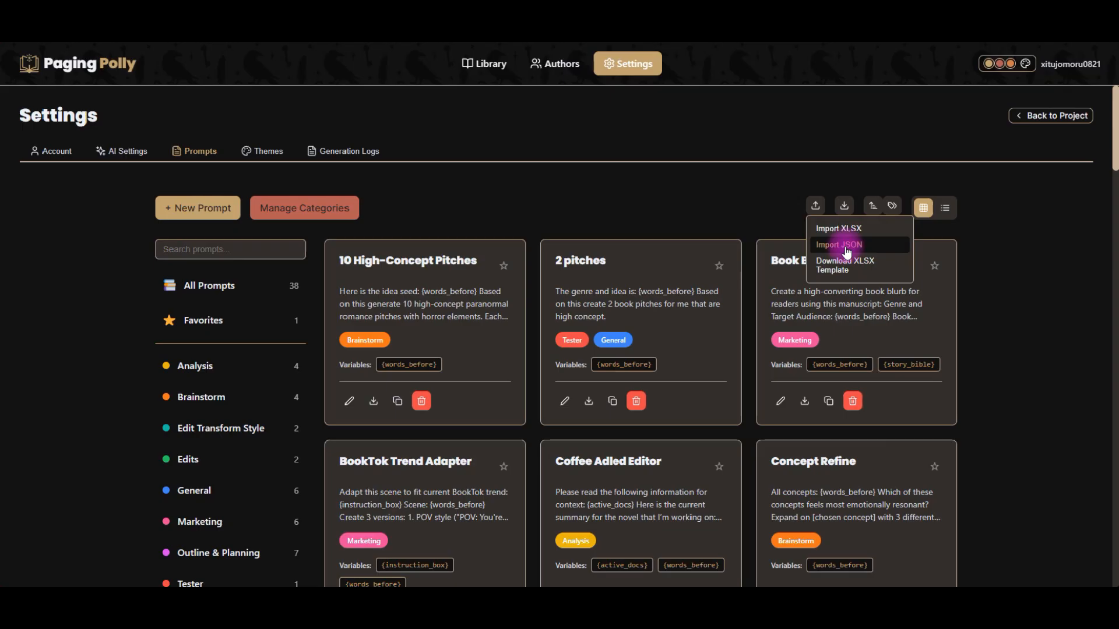
click(604, 188)
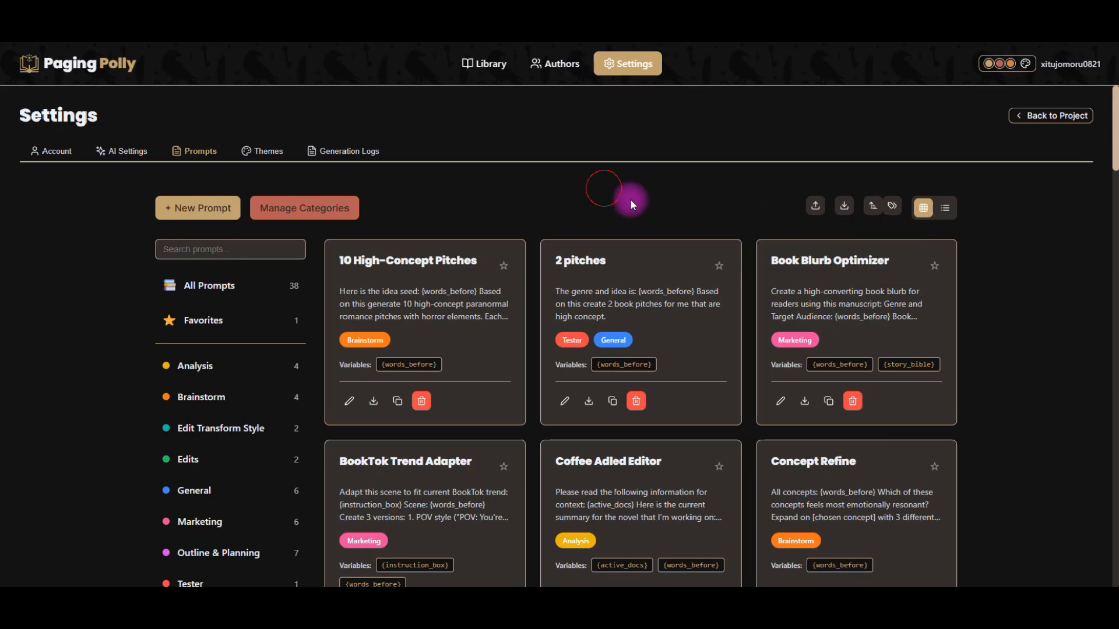
click(846, 209)
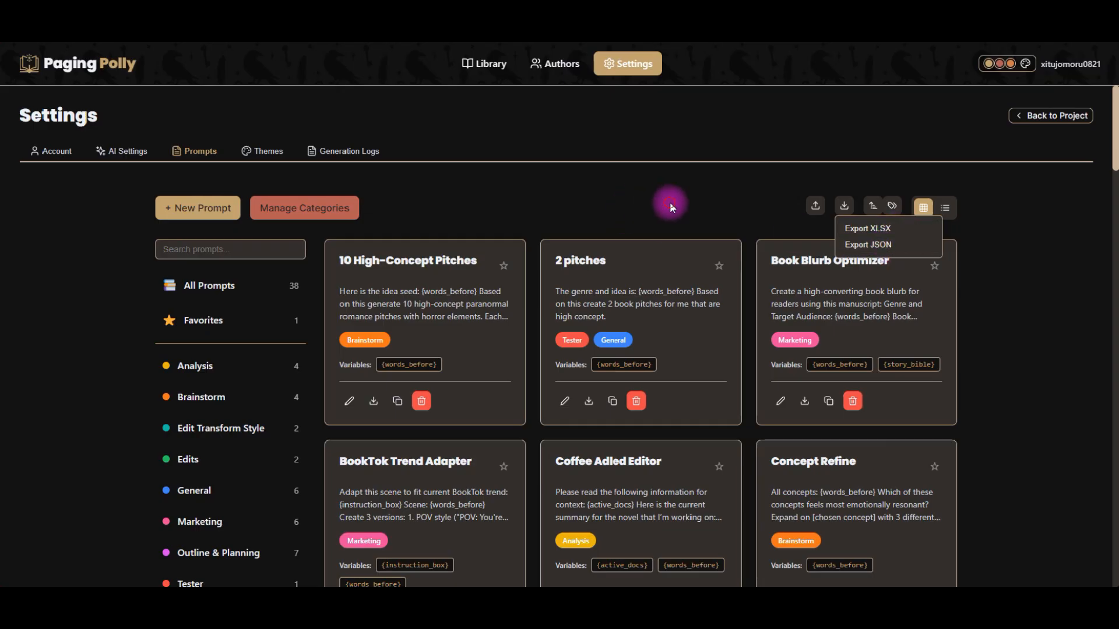
click(816, 207)
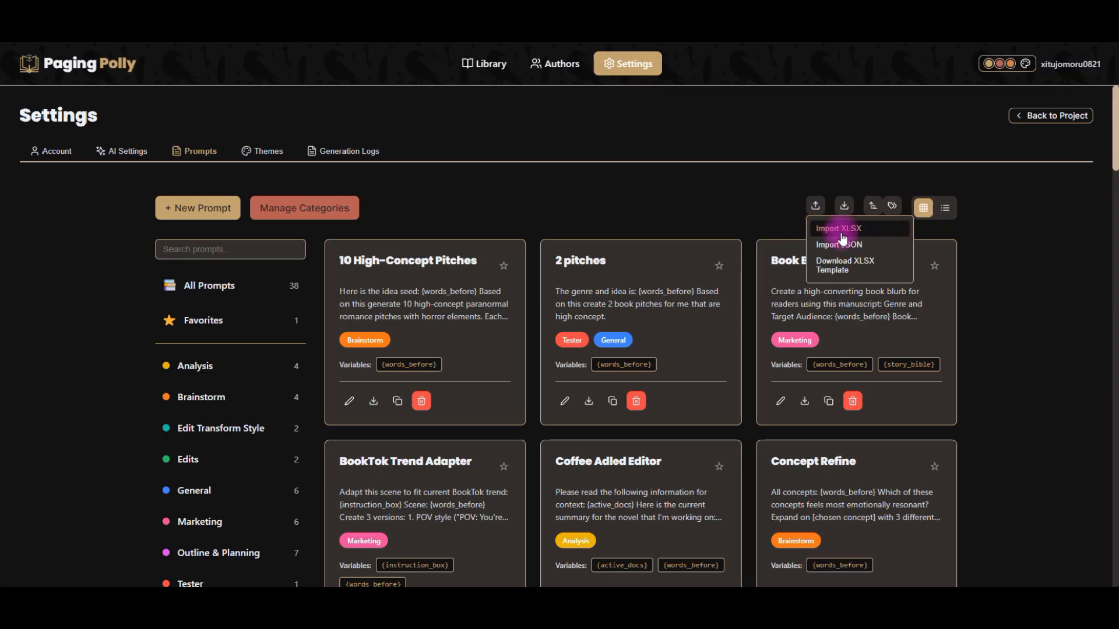
click(769, 203)
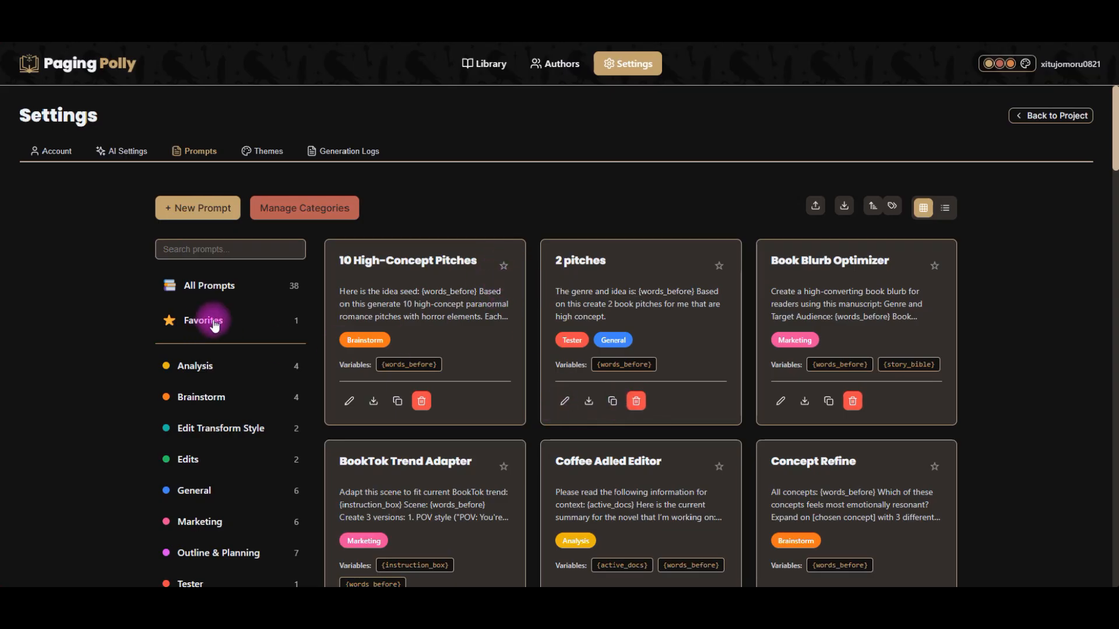
Sort the prompt cards by category and look through the grouped prompts
scroll(826, 360, down, 1)
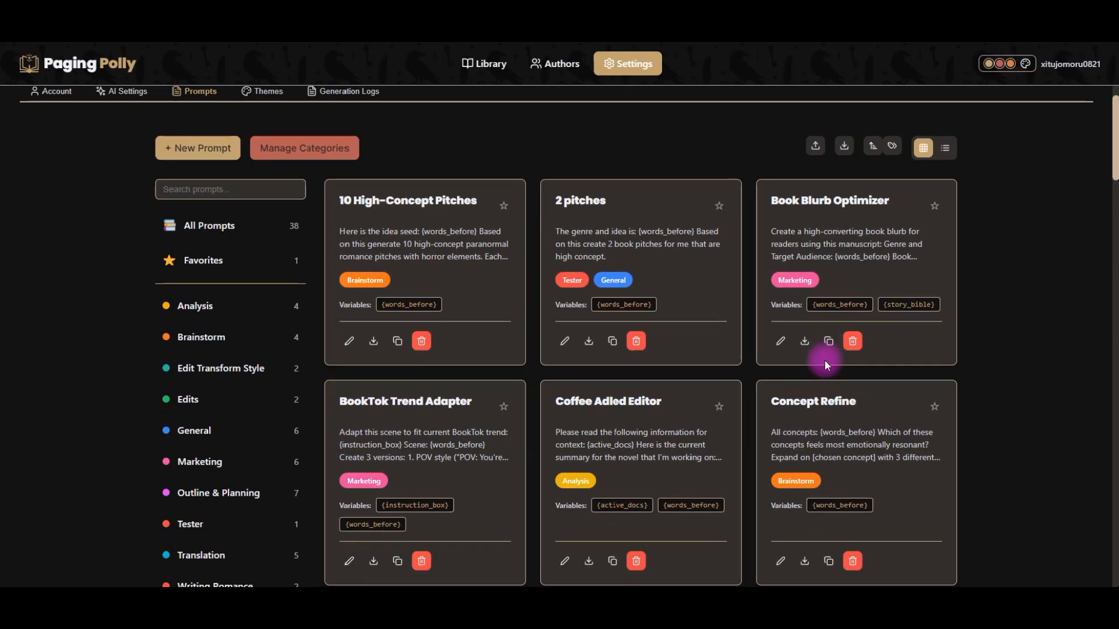
scroll(887, 168, up, 1)
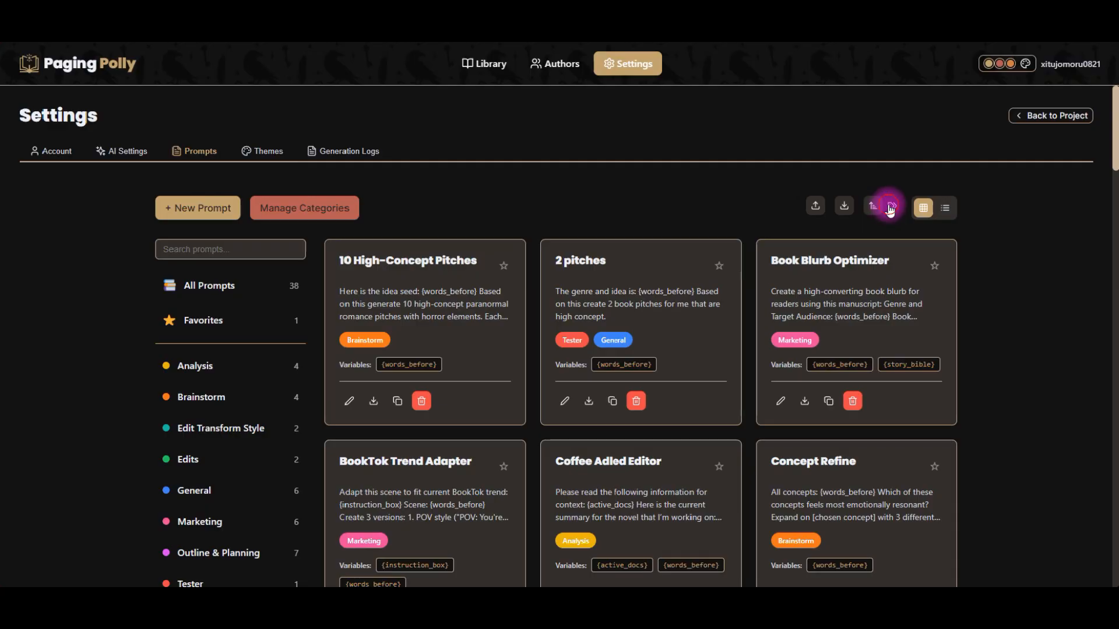
click(890, 208)
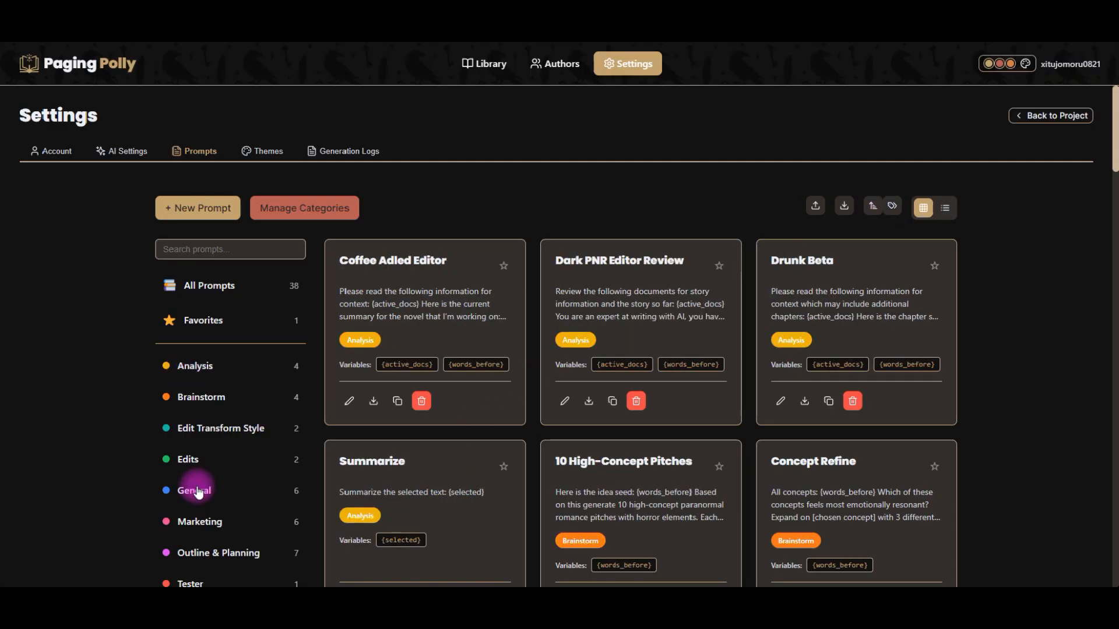
scroll(641, 378, down, 7)
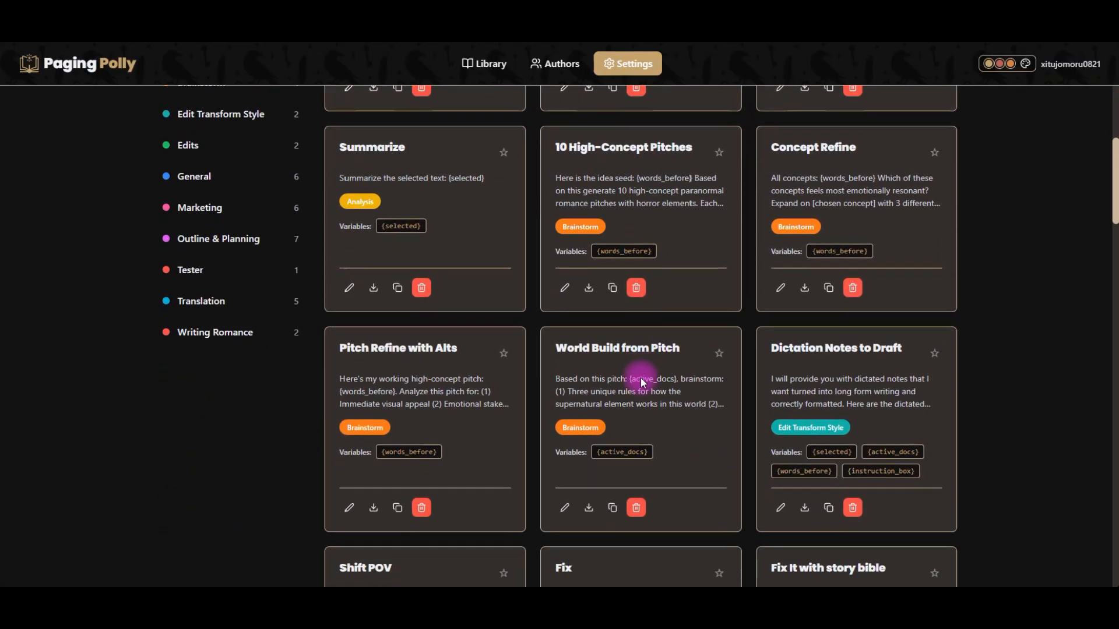
scroll(641, 378, down, 9)
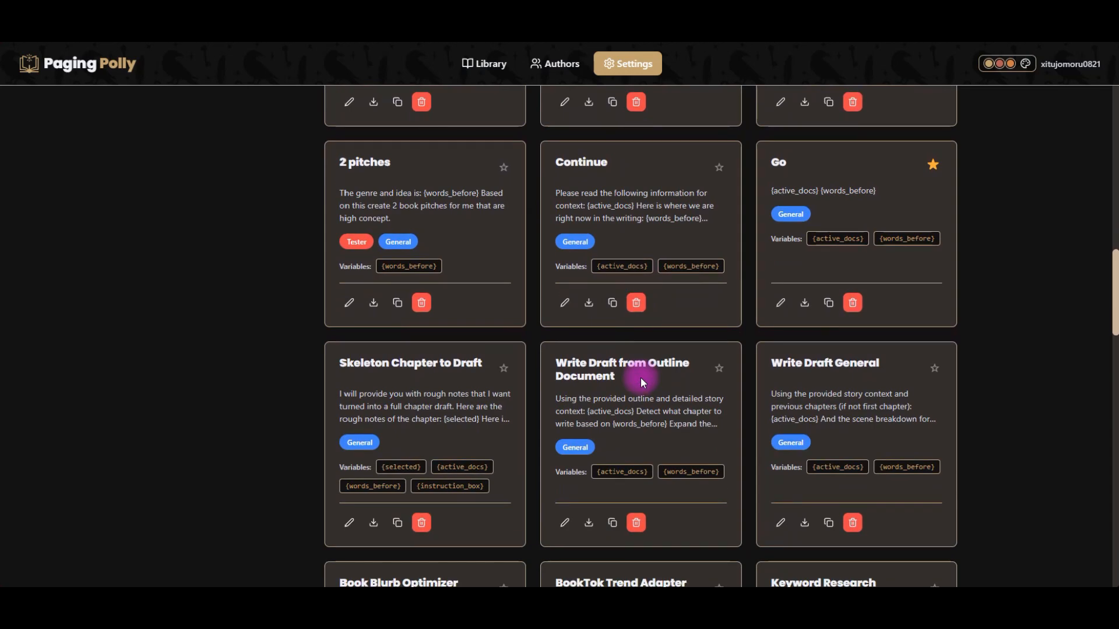
scroll(641, 379, up, 9)
scroll(641, 377, up, 7)
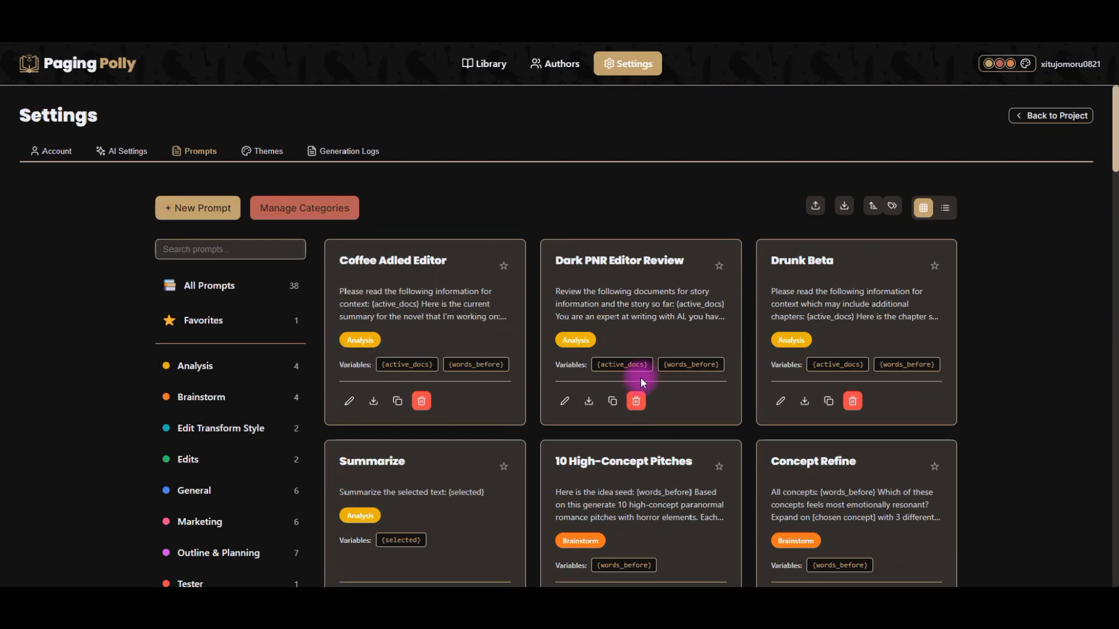
Show the prompts as a list and look through the entries under each category
click(945, 211)
scroll(751, 378, down, 10)
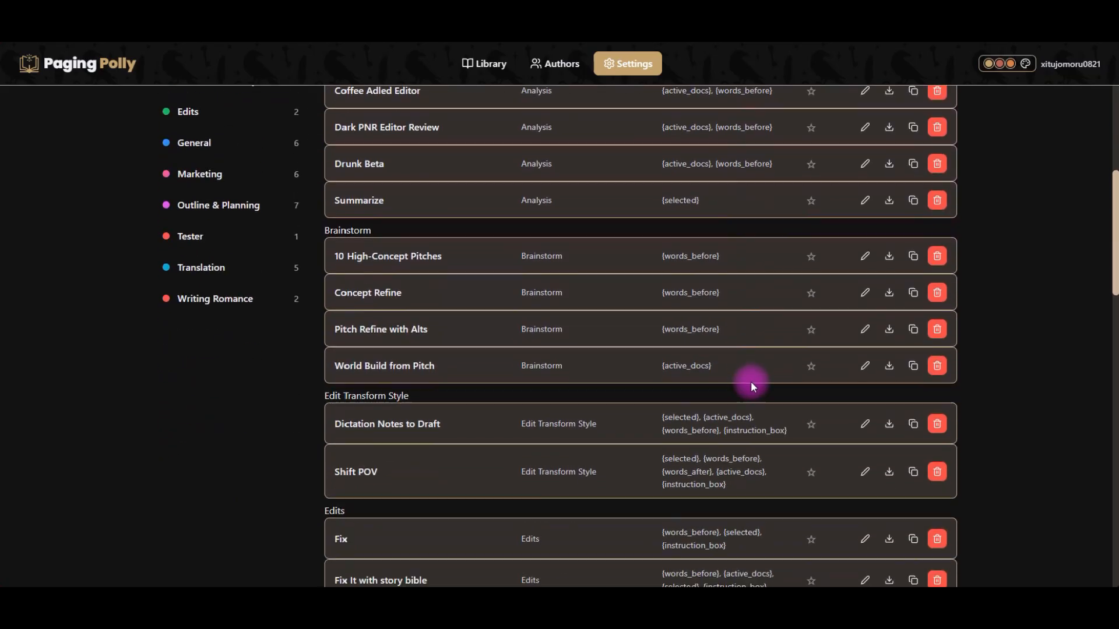
scroll(750, 381, down, 5)
scroll(751, 381, up, 15)
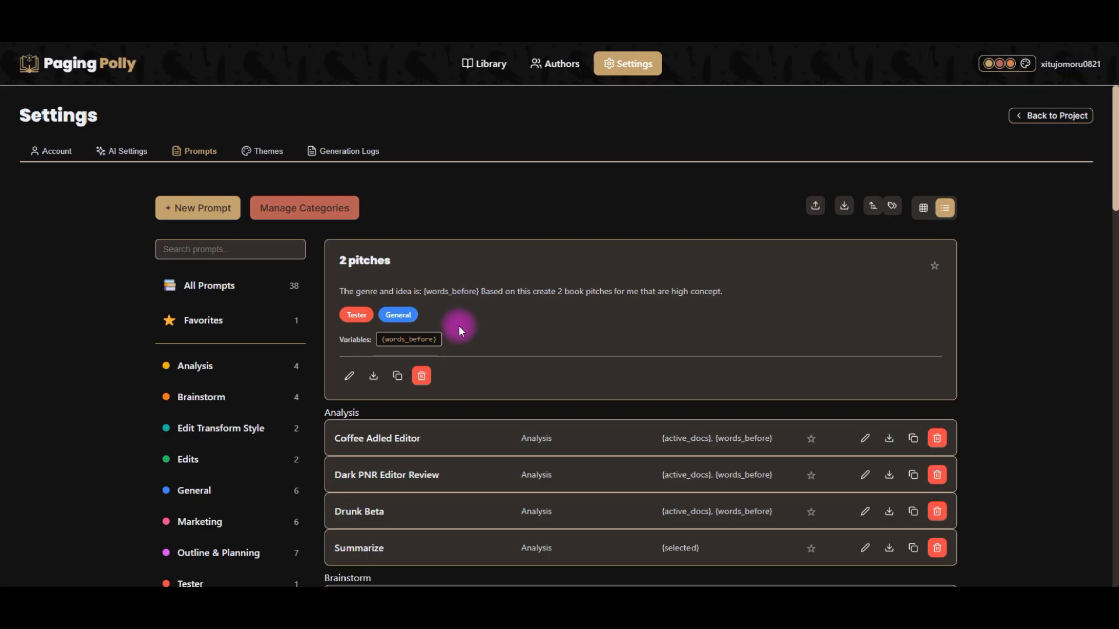
scroll(459, 325, down, 10)
scroll(461, 348, up, 10)
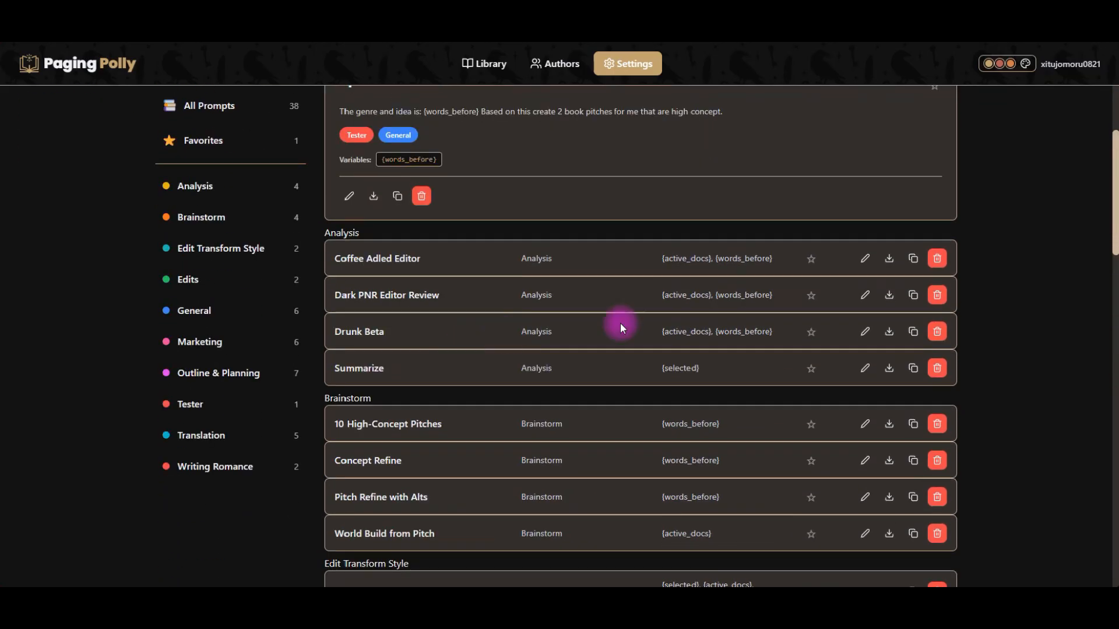
Sort the prompt list alphabetically by title with all prompts listed
click(871, 209)
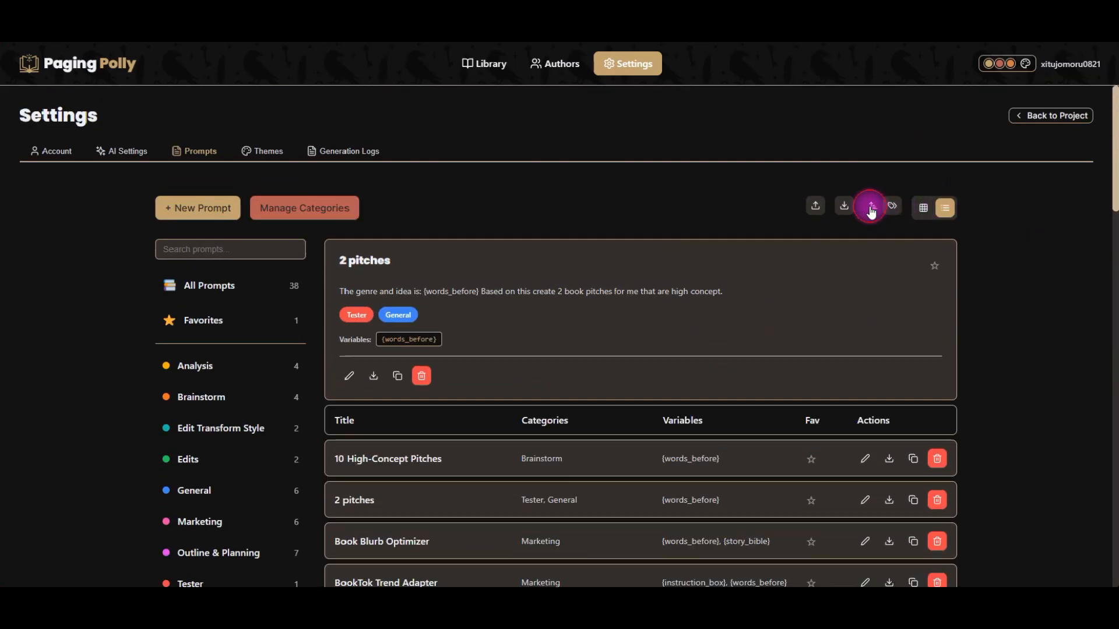
click(209, 324)
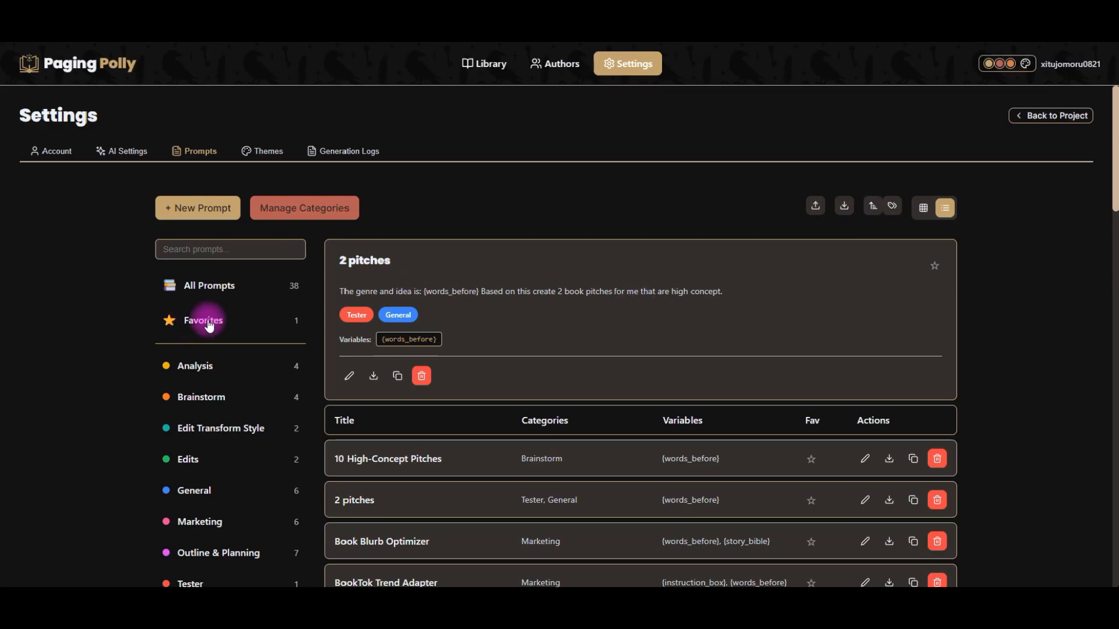
click(221, 288)
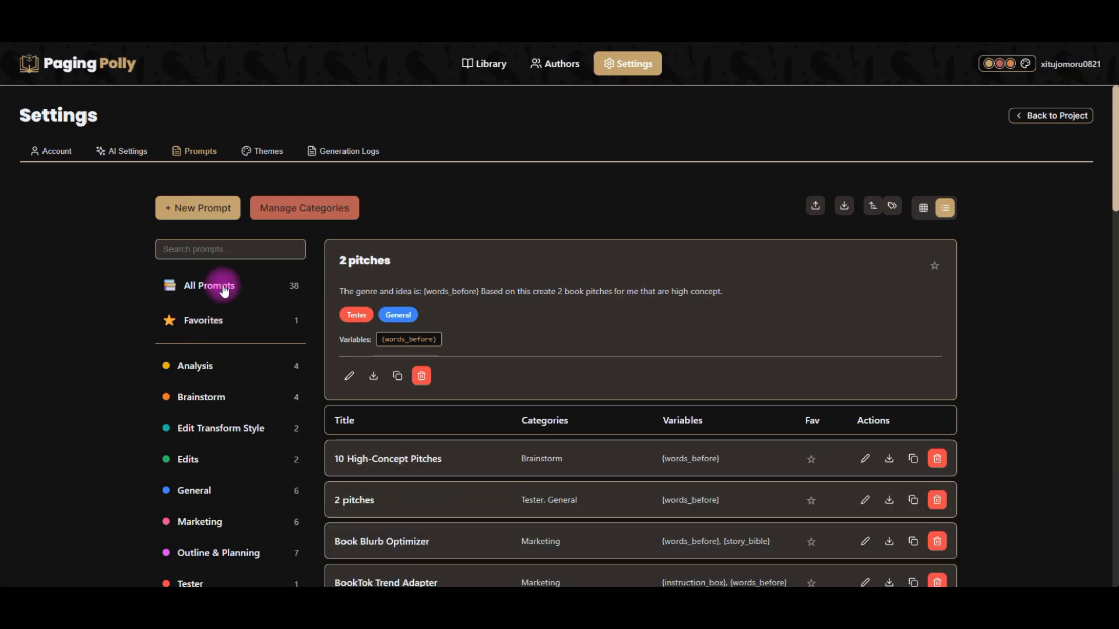
Return the prompts to the card view and reload the page
click(927, 209)
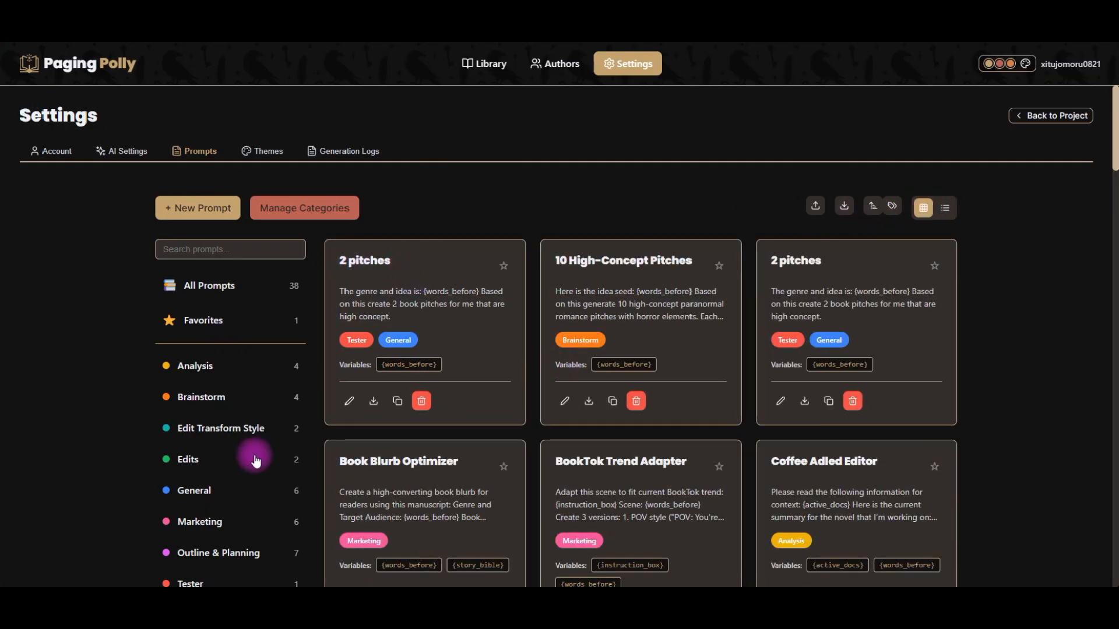
scroll(256, 460, down, 2)
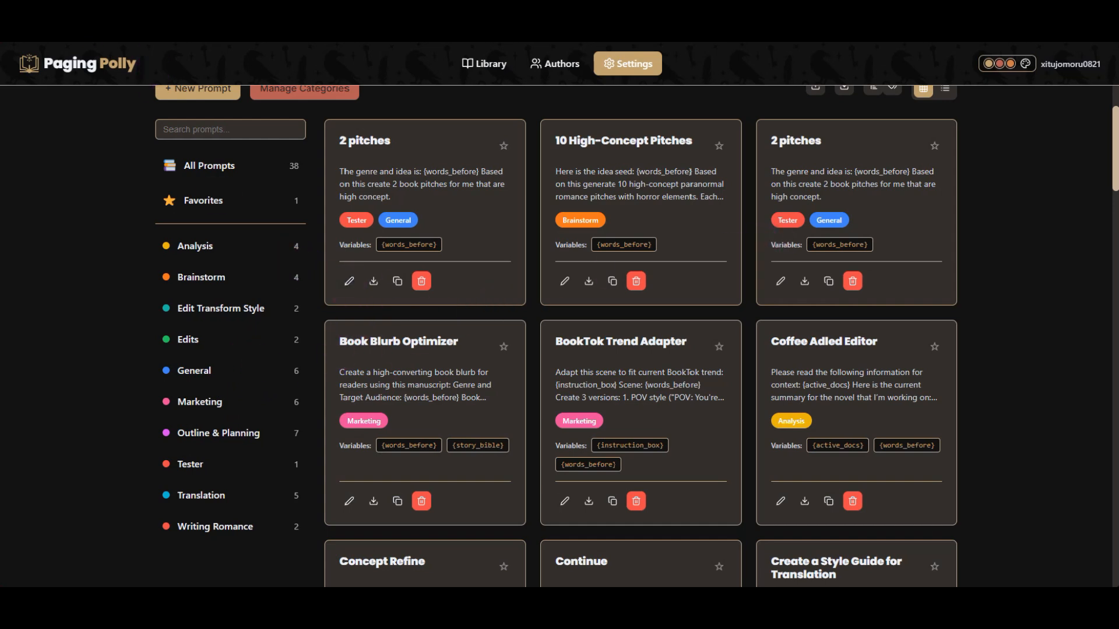
key(F5)
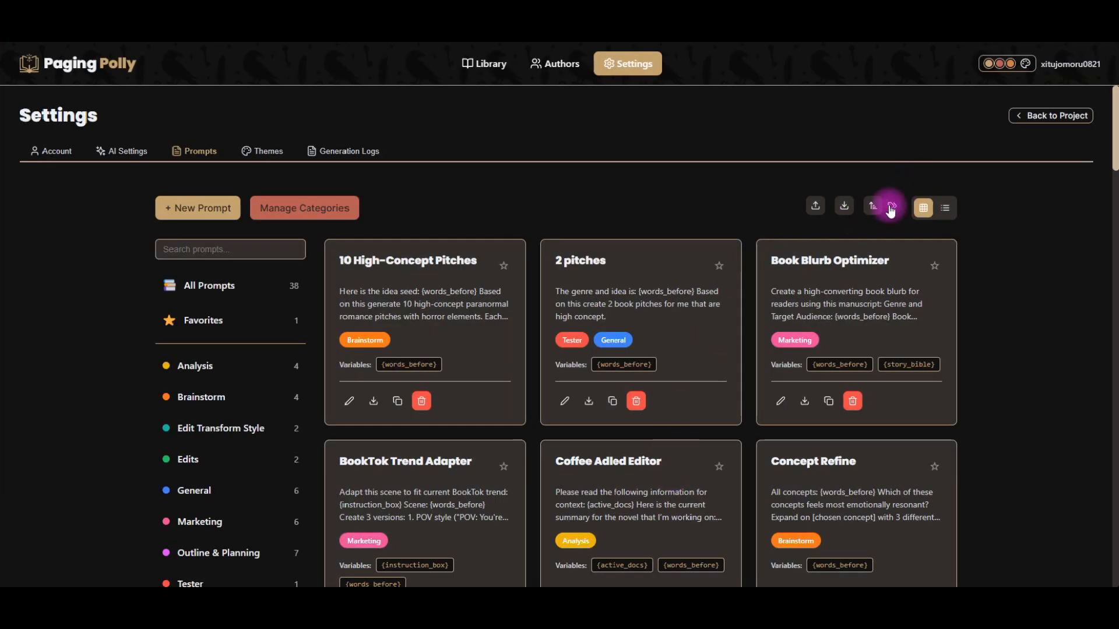
Look through the alphabetical prompts in list view and return to the card view
click(945, 209)
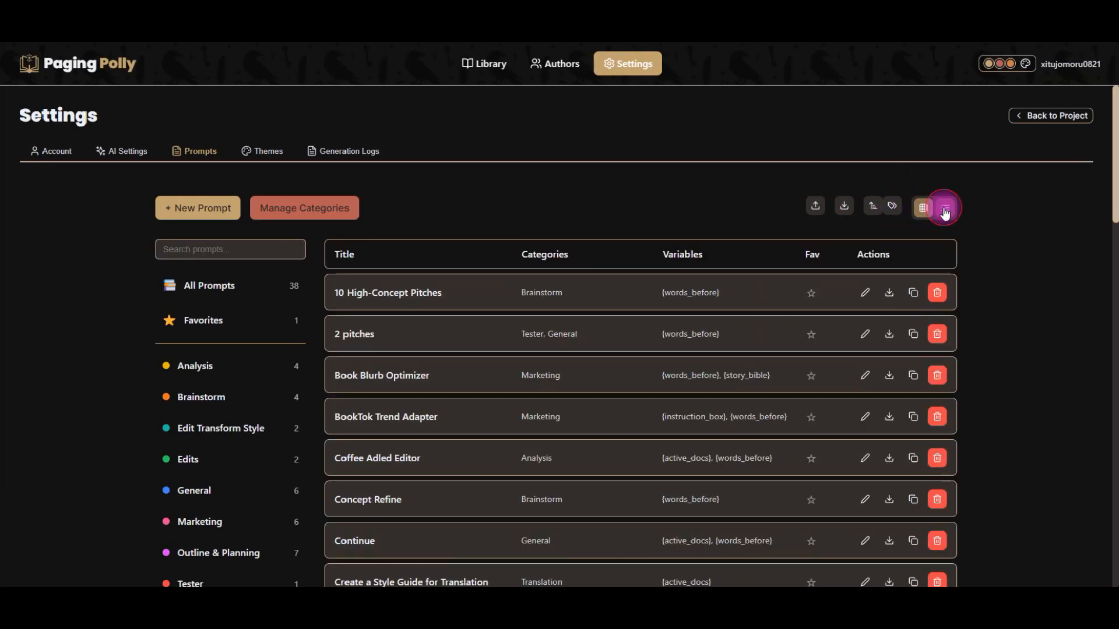
scroll(614, 304, down, 3)
scroll(615, 305, up, 3)
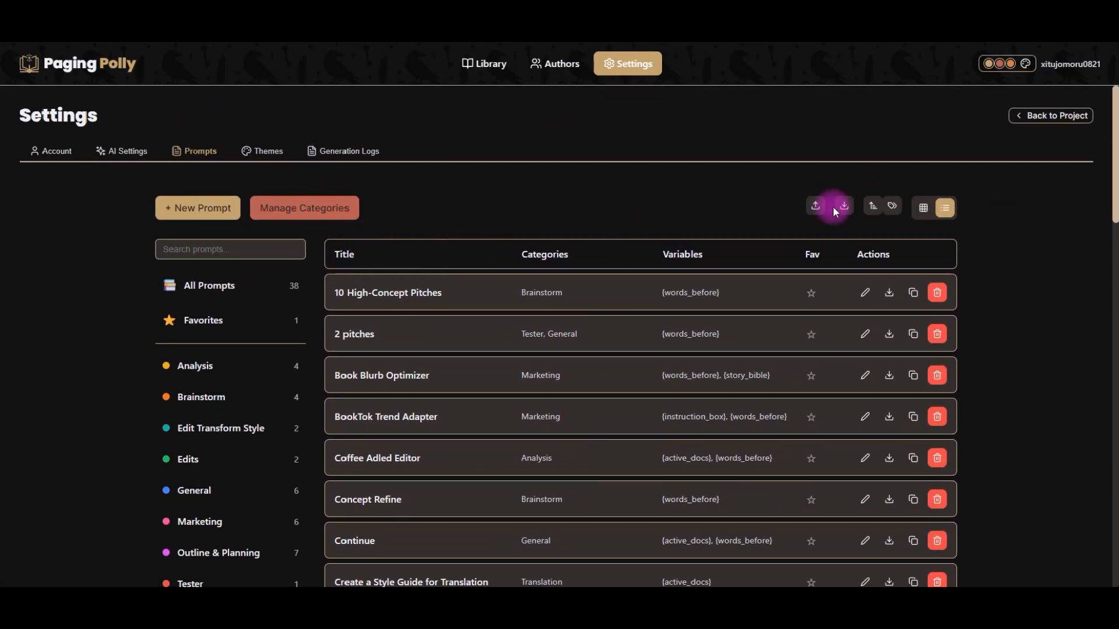
click(923, 208)
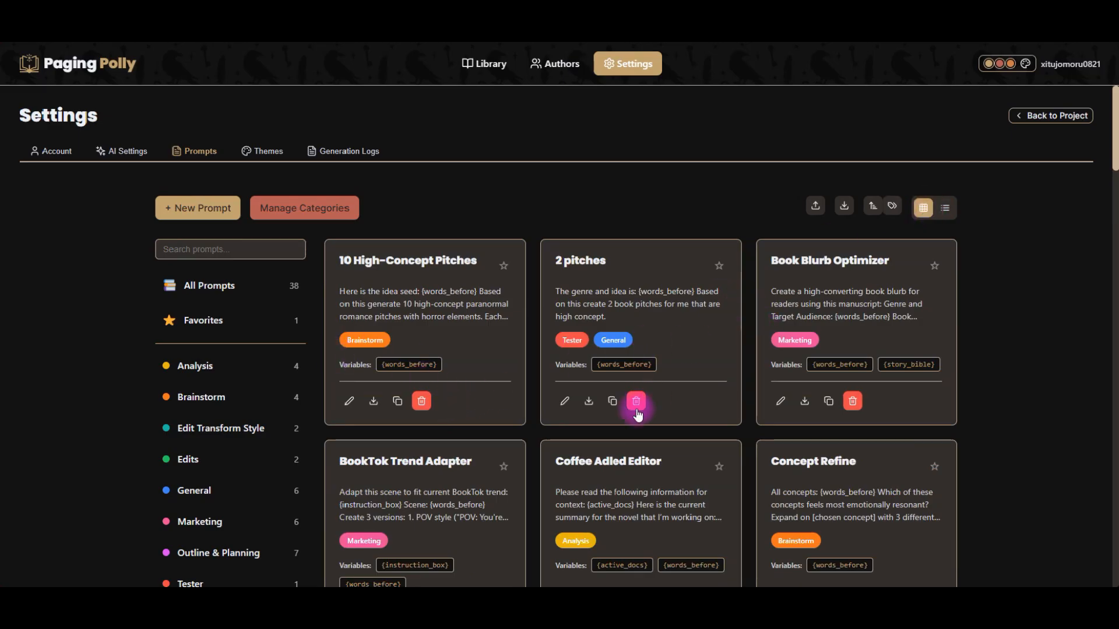
Open the 2 pitches prompt for editing and check its title and prompt content
click(565, 401)
click(484, 269)
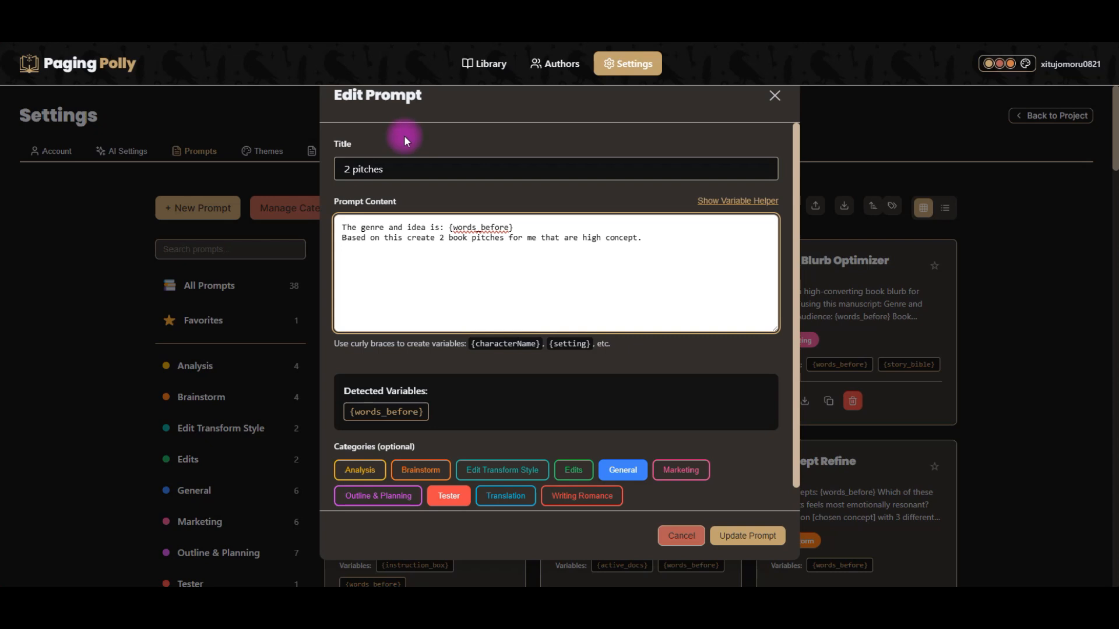
click(363, 169)
click(418, 235)
Show the variable helper and examine the available editor context variables against the prompt content
click(759, 202)
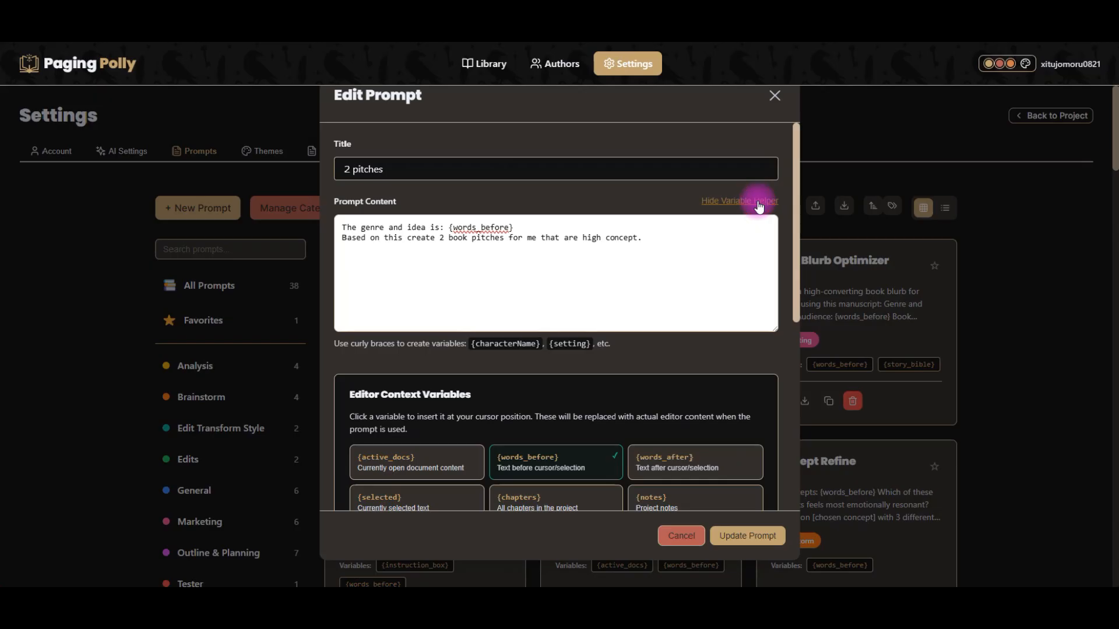
scroll(636, 305, down, 5)
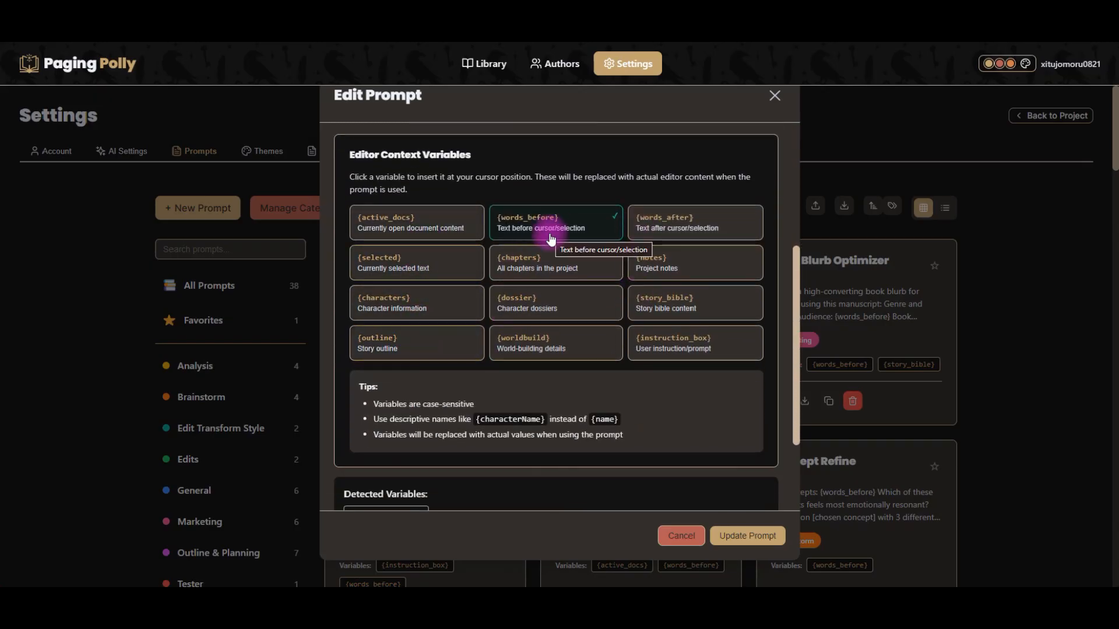
scroll(536, 222, up, 4)
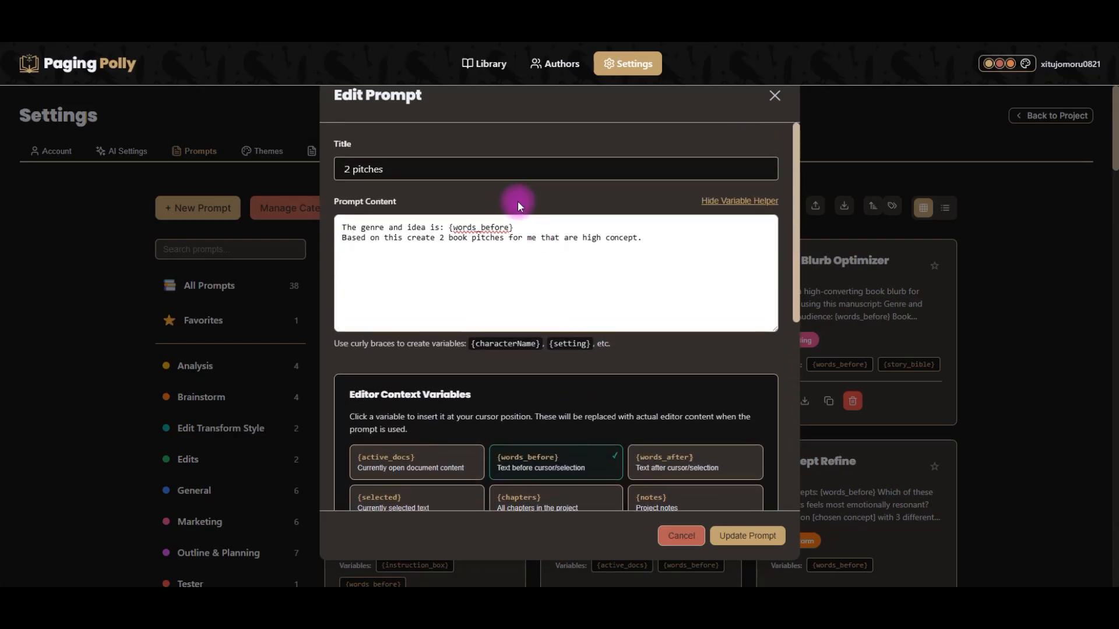
scroll(554, 367, down, 3)
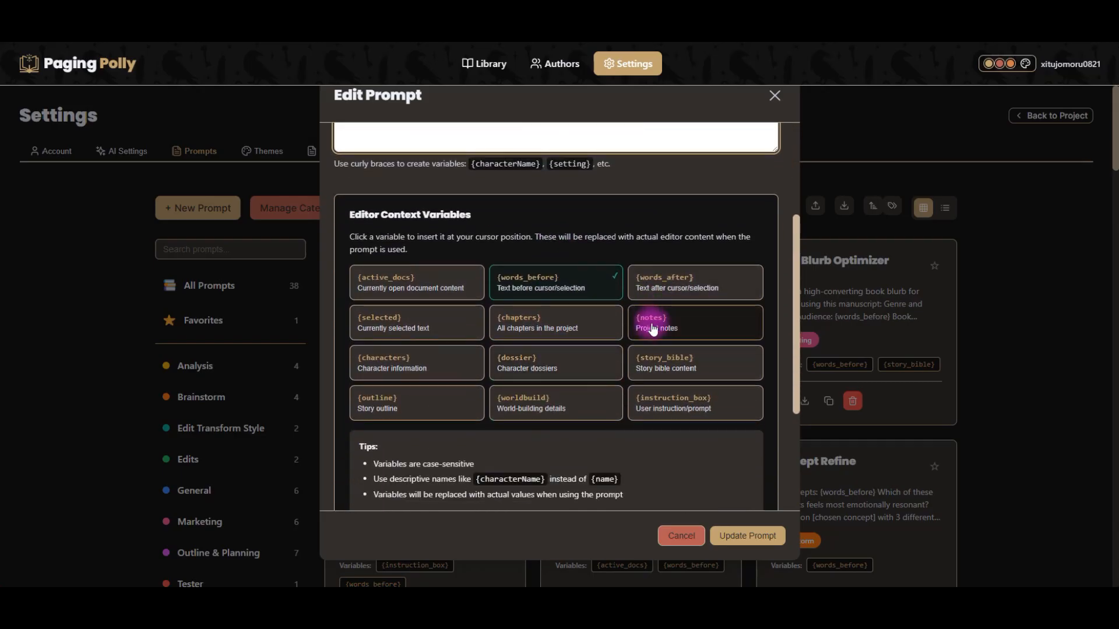
scroll(450, 400, up, 4)
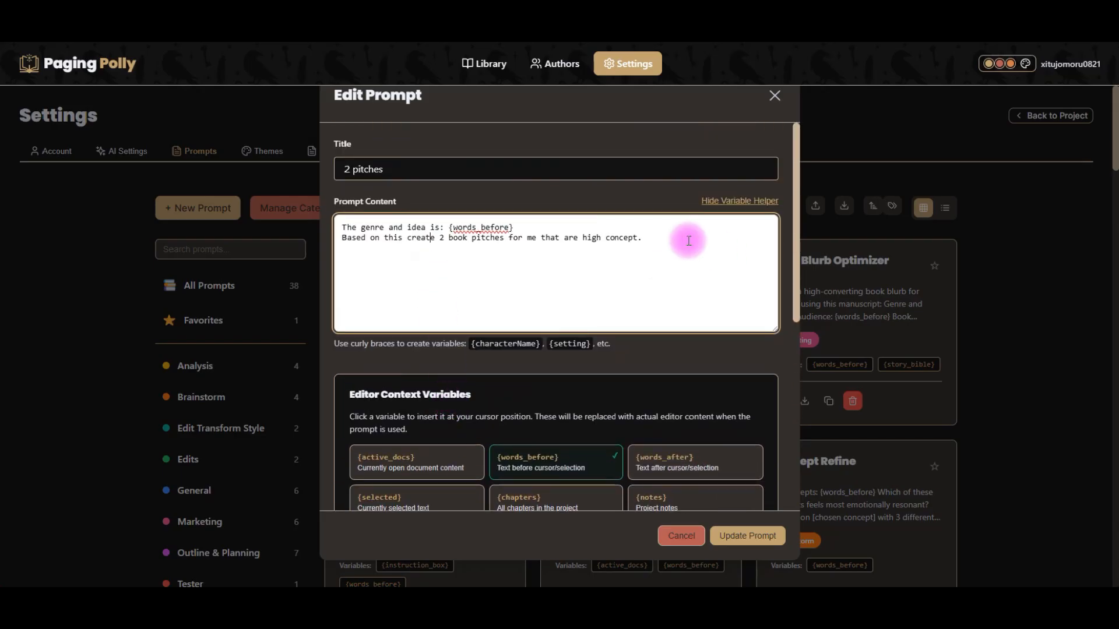
Insert the {active_docs} variable on a new line at the end of the prompt content and check the detected variables
click(661, 266)
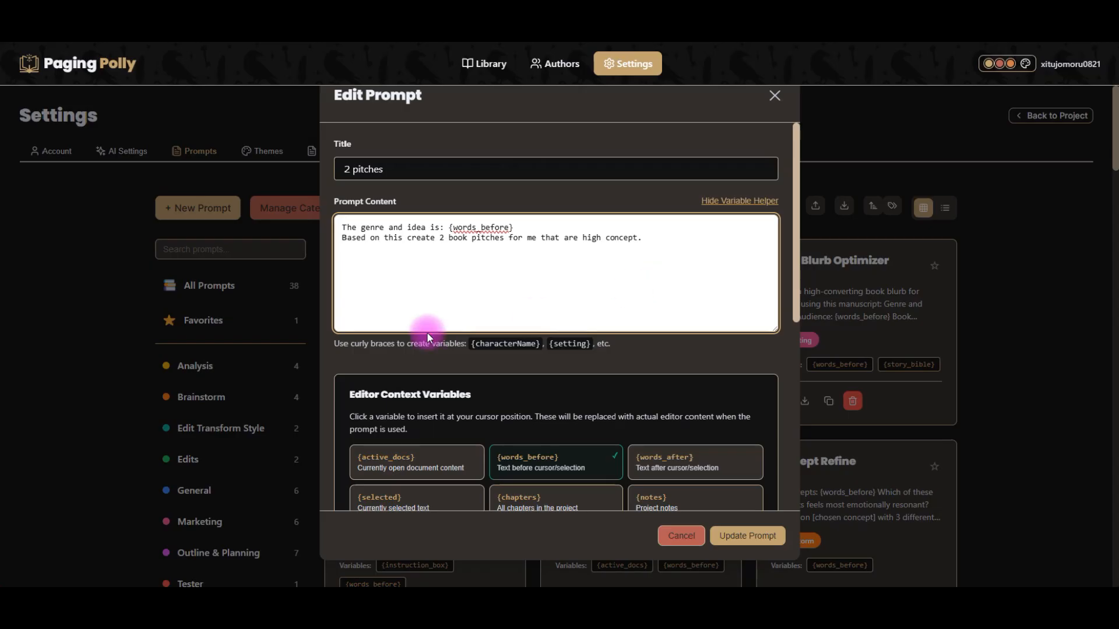
click(394, 461)
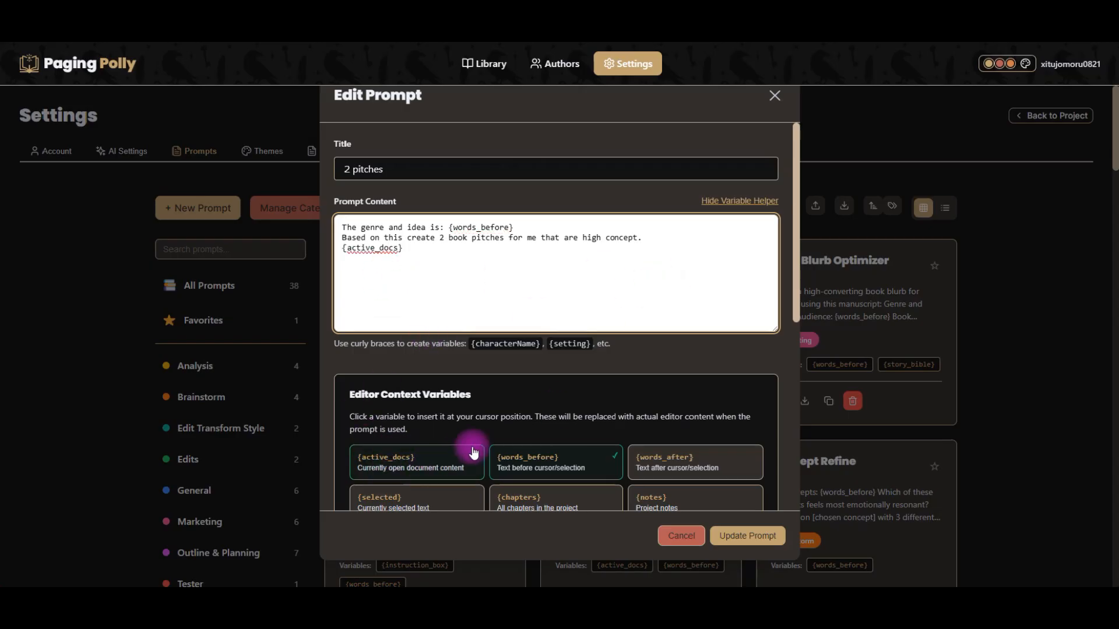
scroll(588, 379, down, 6)
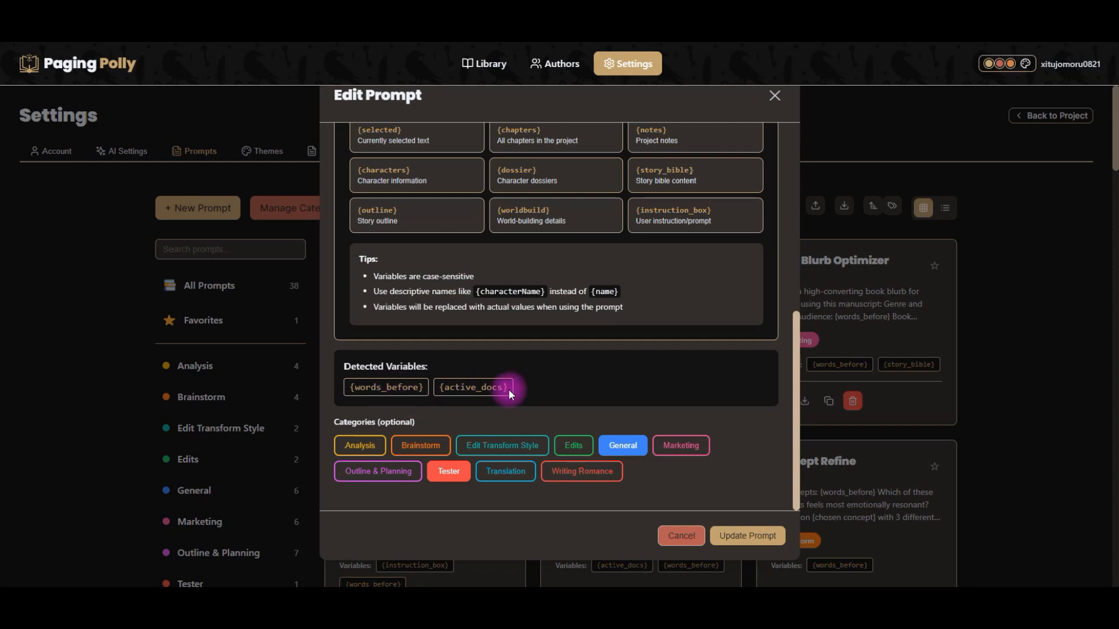
scroll(526, 379, up, 8)
Remove the {active_docs} variable from the prompt content and review the detected variables and categories
drag(426, 250, 305, 250)
key(BackSpace)
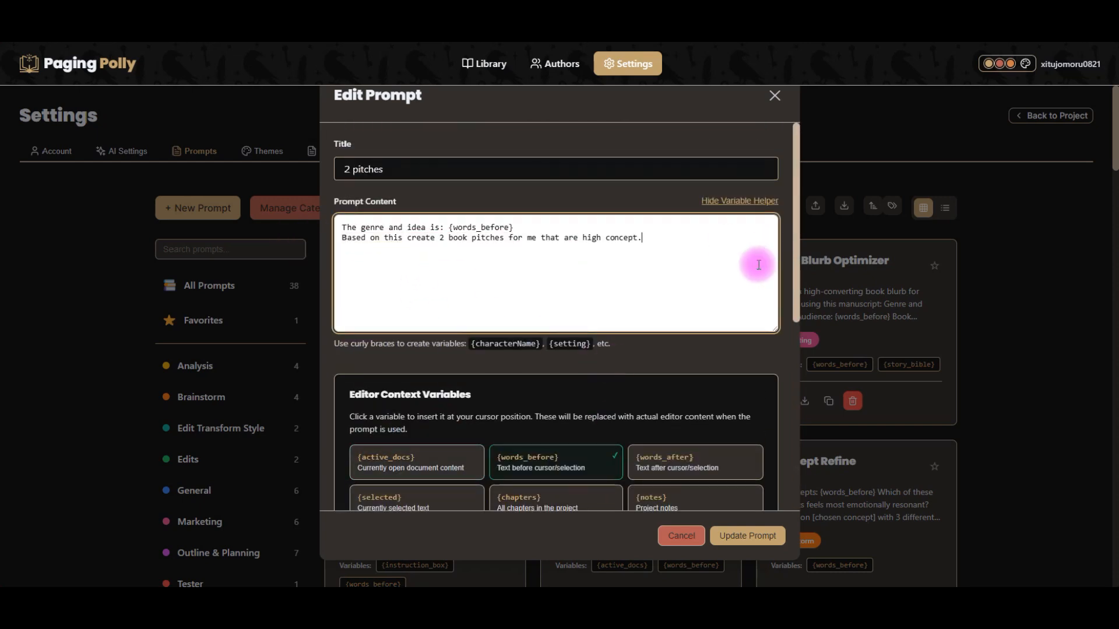
scroll(722, 313, down, 6)
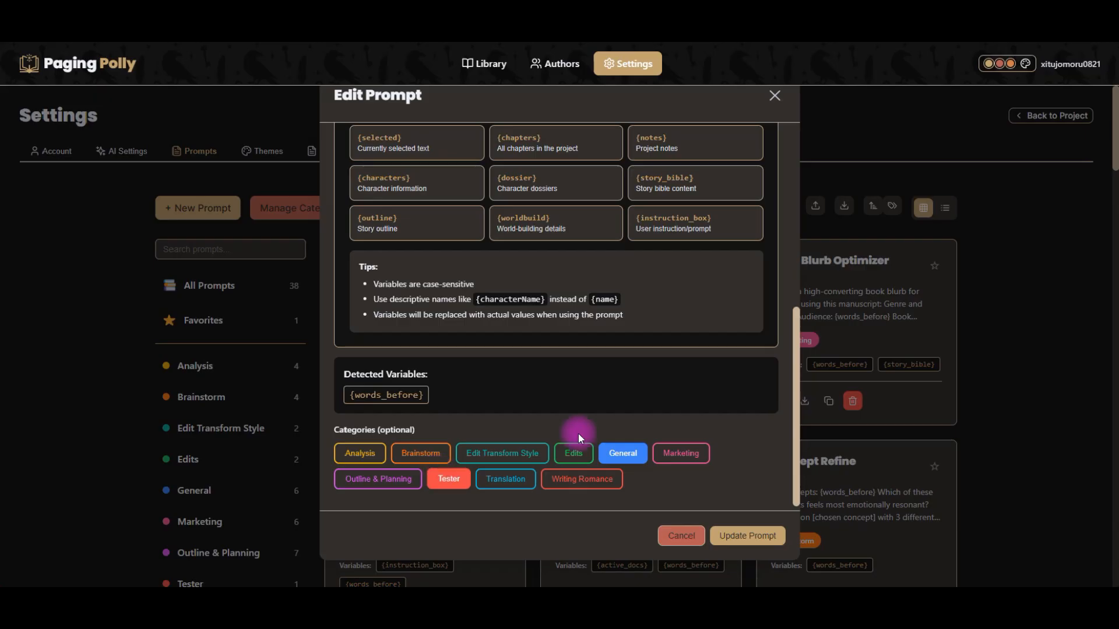
scroll(576, 453, up, 8)
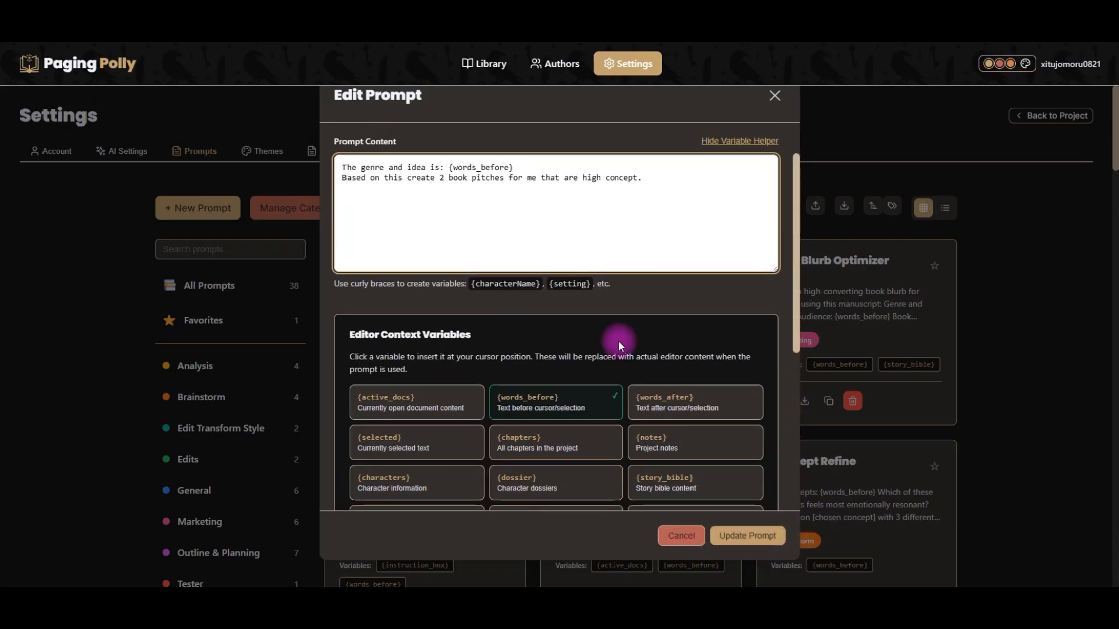
Close the 2 pitches prompt editor without saving any changes
click(685, 541)
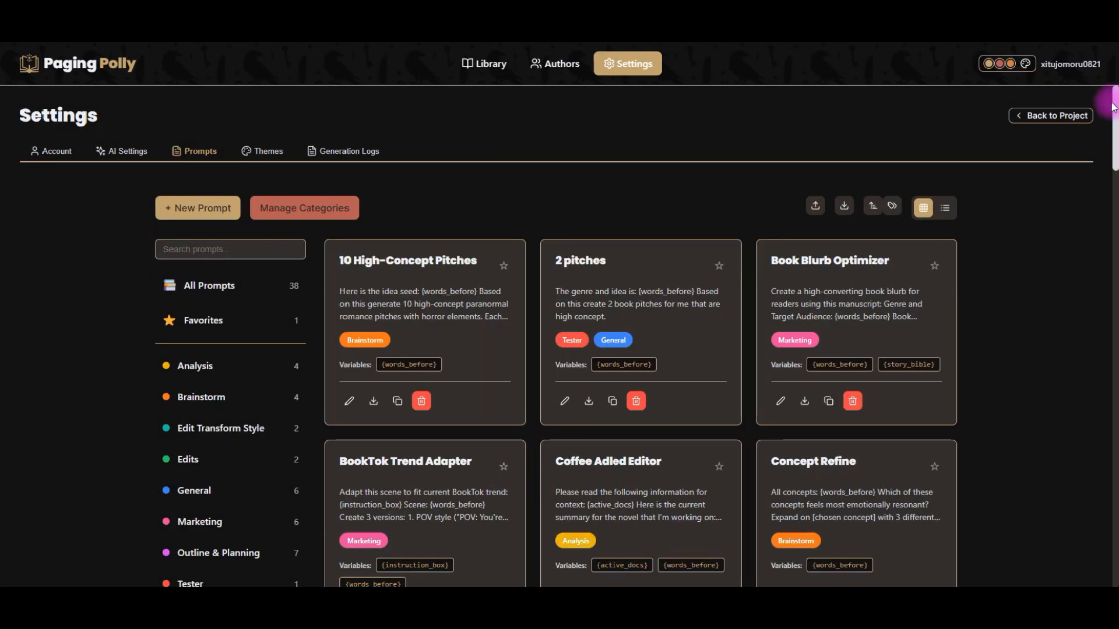
Start a new prompt titled Test and paste in the copied request to generate 20 one-sentence paranormal romance story hooks
click(200, 208)
click(485, 191)
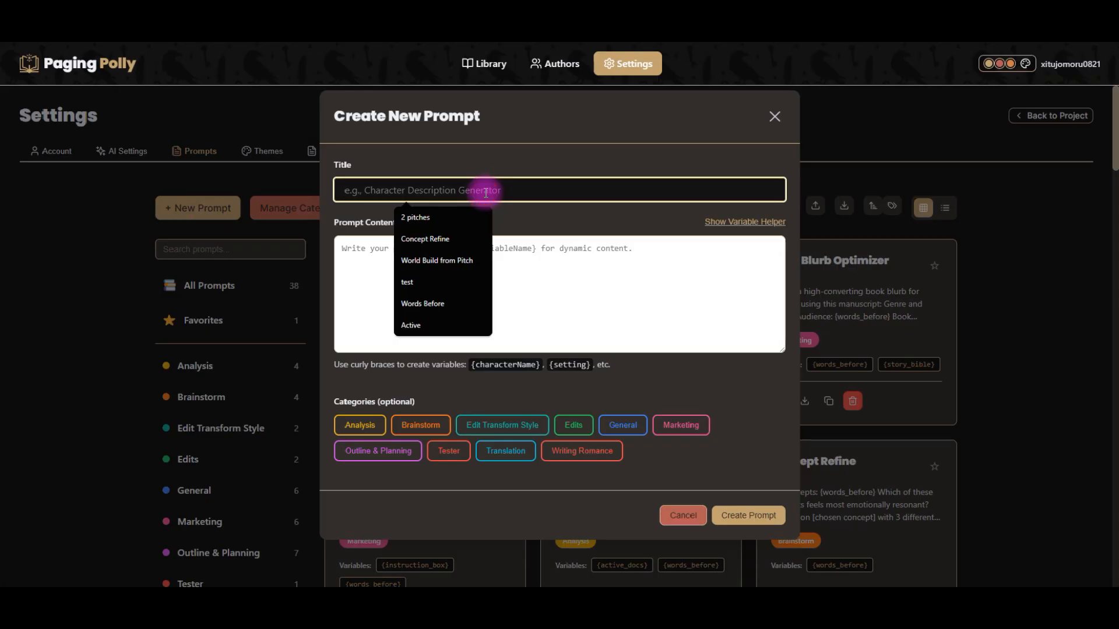
text(Test)
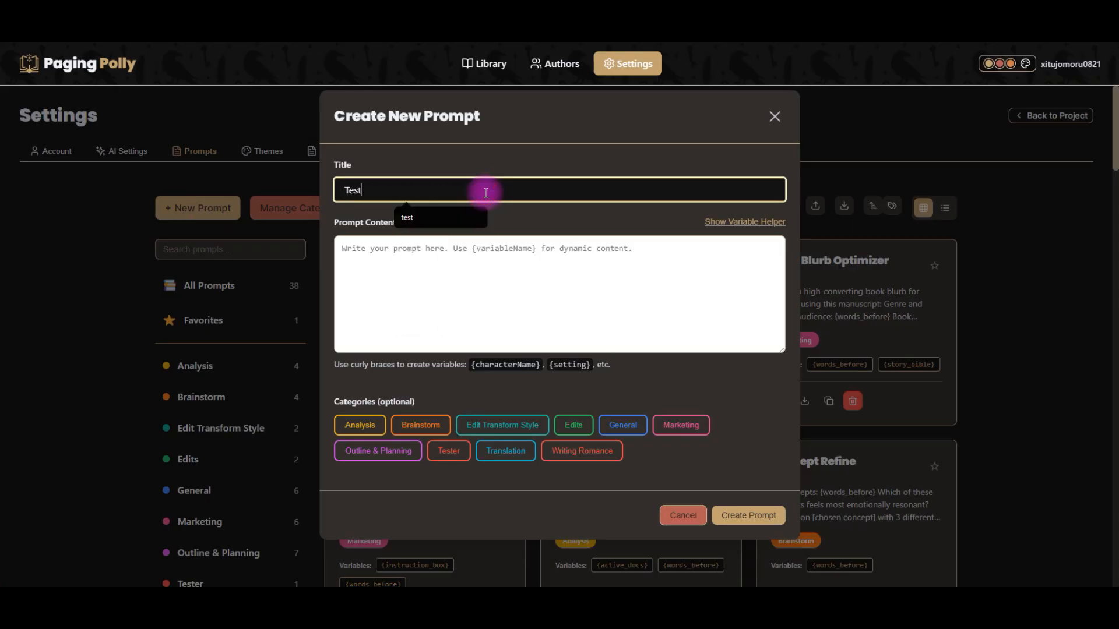
click(454, 279)
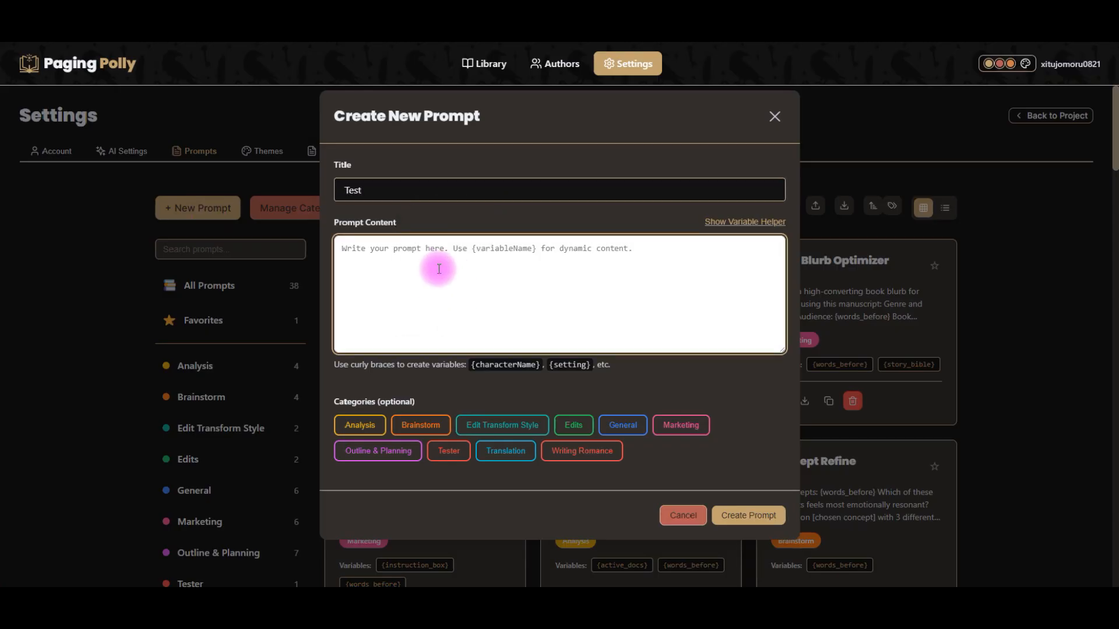
click(702, 601)
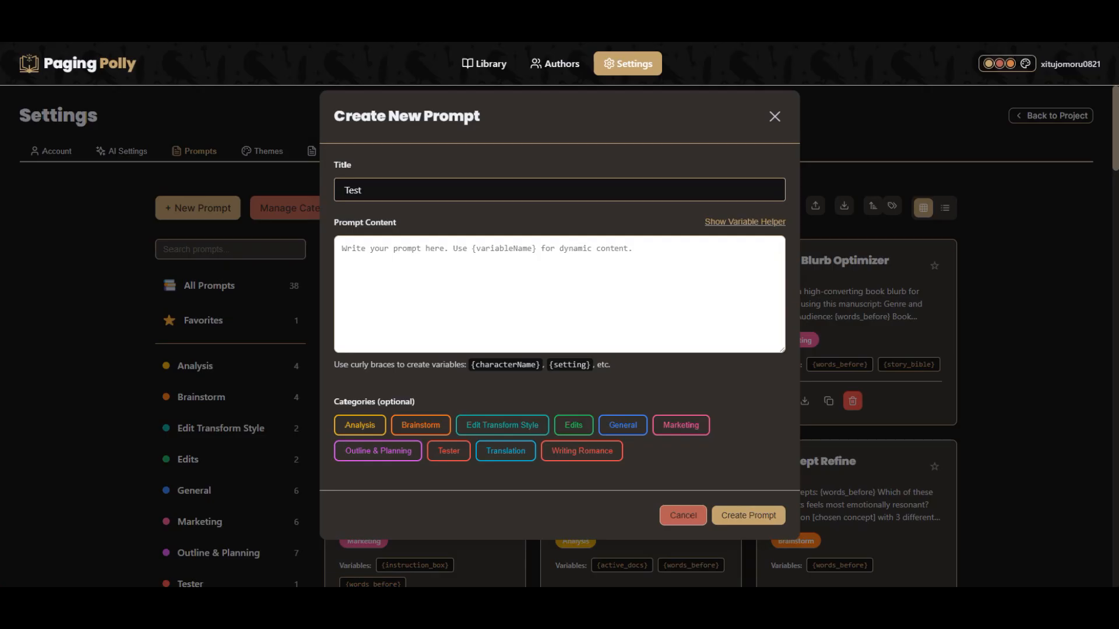
key(ctrl+c)
click(449, 246)
key(ctrl+v)
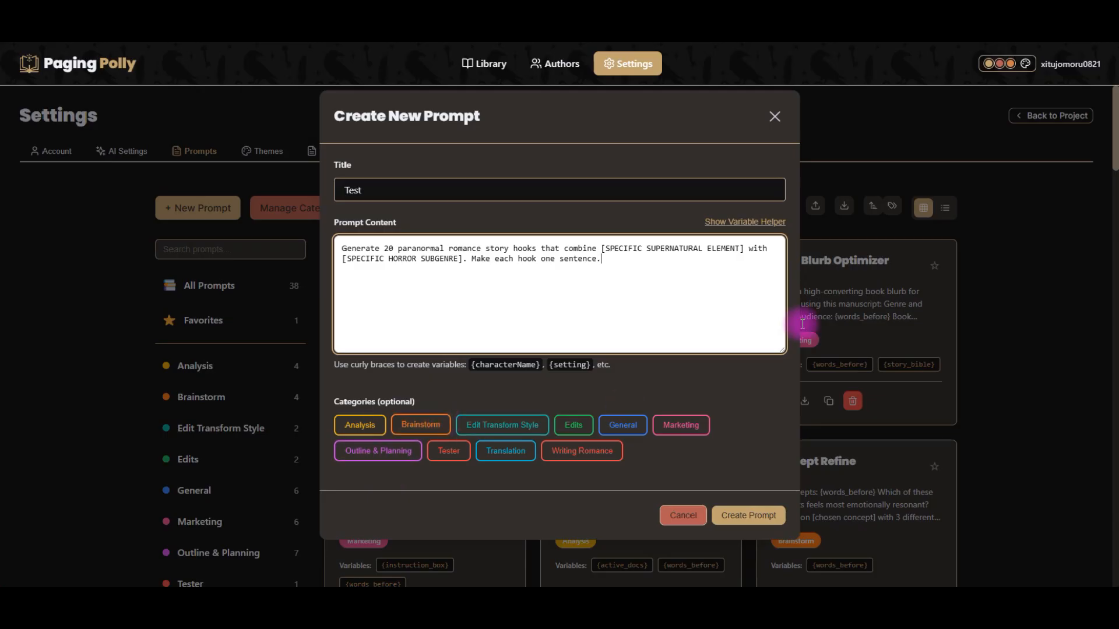
Show the variable helper and replace the bracketed supernatural element and horror subgenre placeholders with {words_before}
click(745, 222)
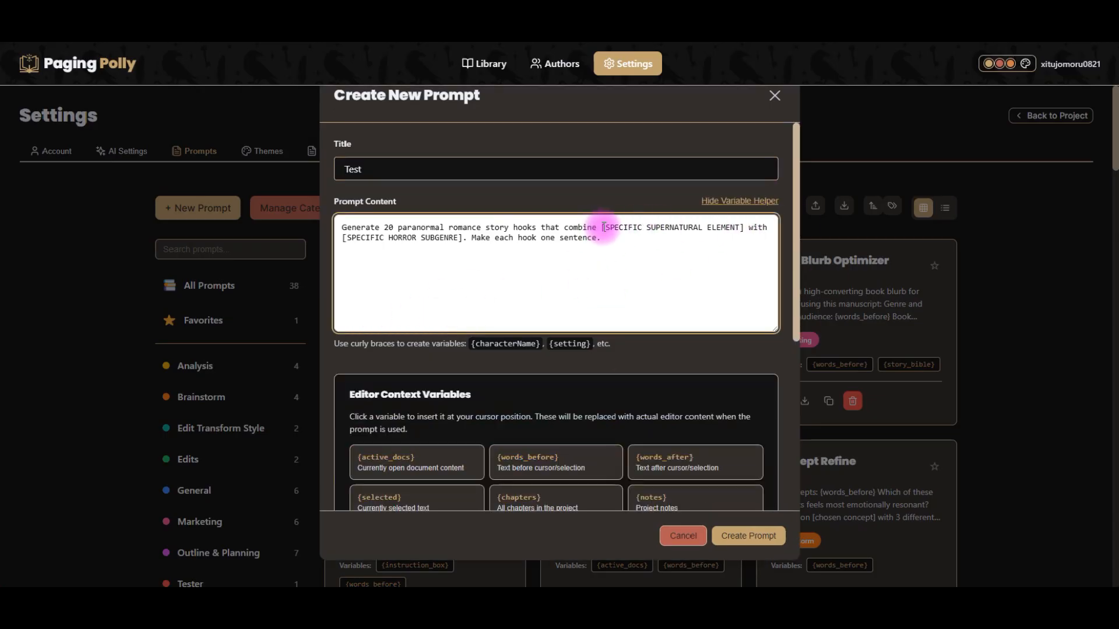
drag(601, 228, 463, 242)
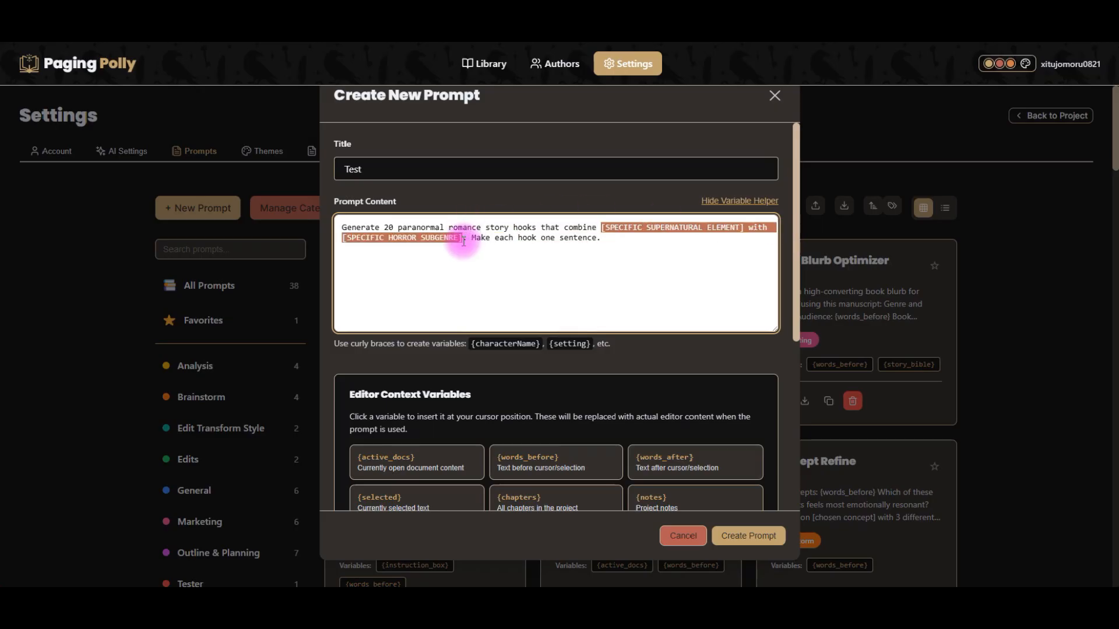
click(569, 463)
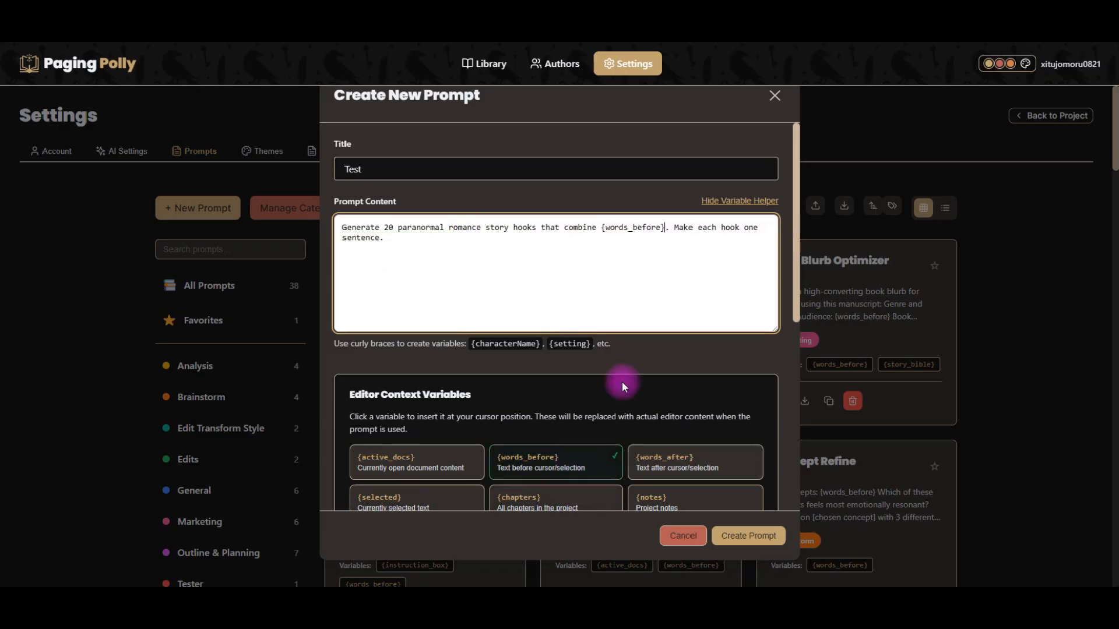
Insert "this genre and this supernatural element: " before {words_before} and move "Make each hook one sentence." to its own line
click(602, 231)
text(this genre)
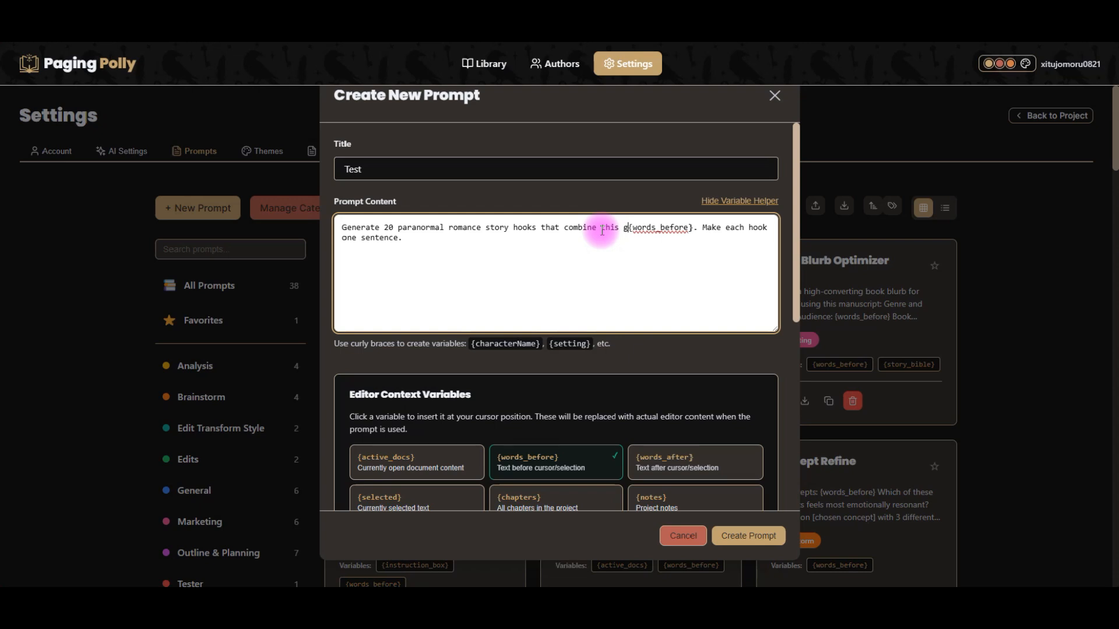
text( and the)
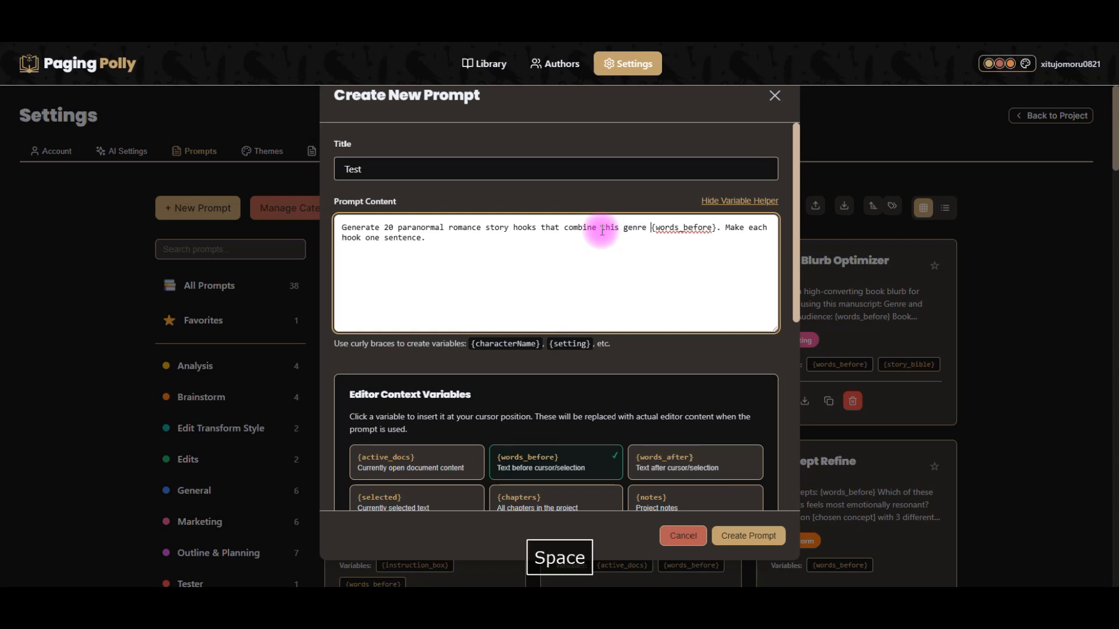
key(BackSpace)
text(is supernatural element)
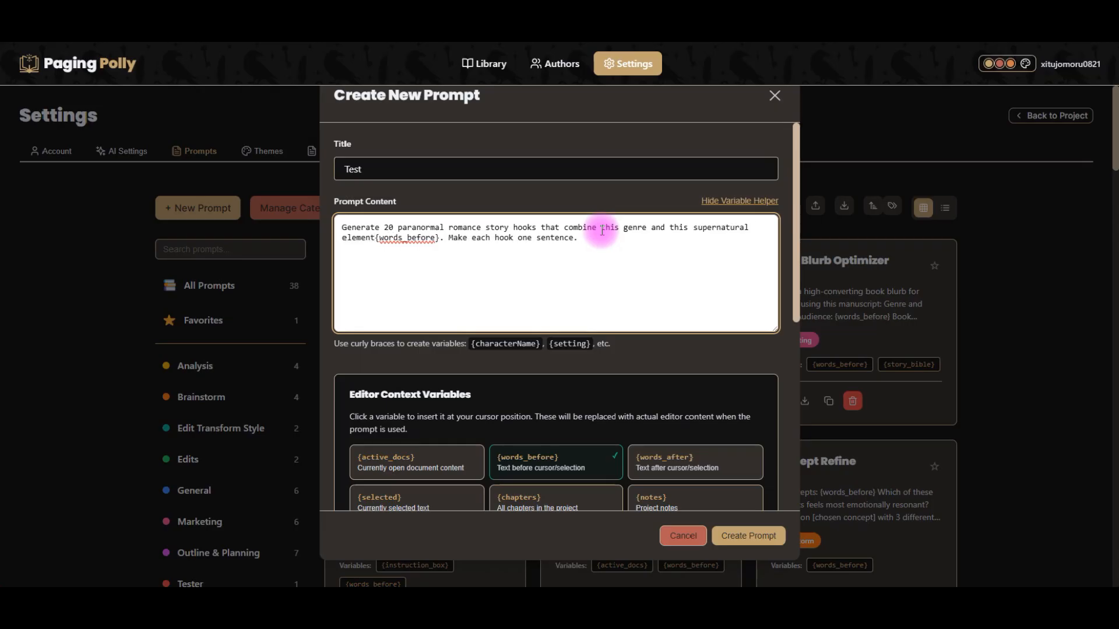
text(:)
click(459, 239)
key(Return)
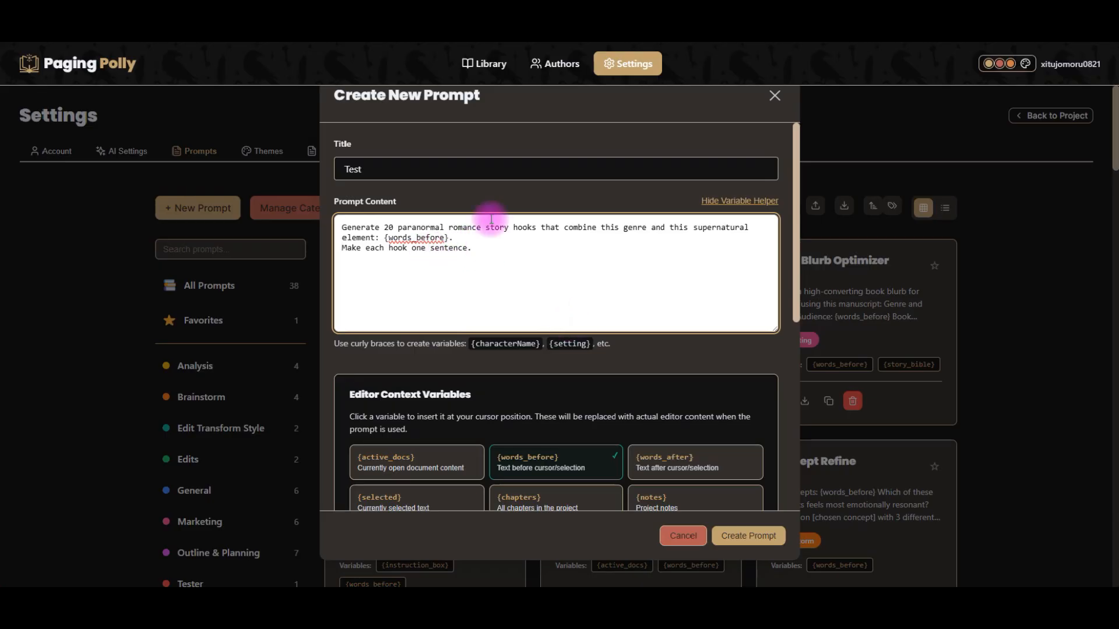
click(426, 237)
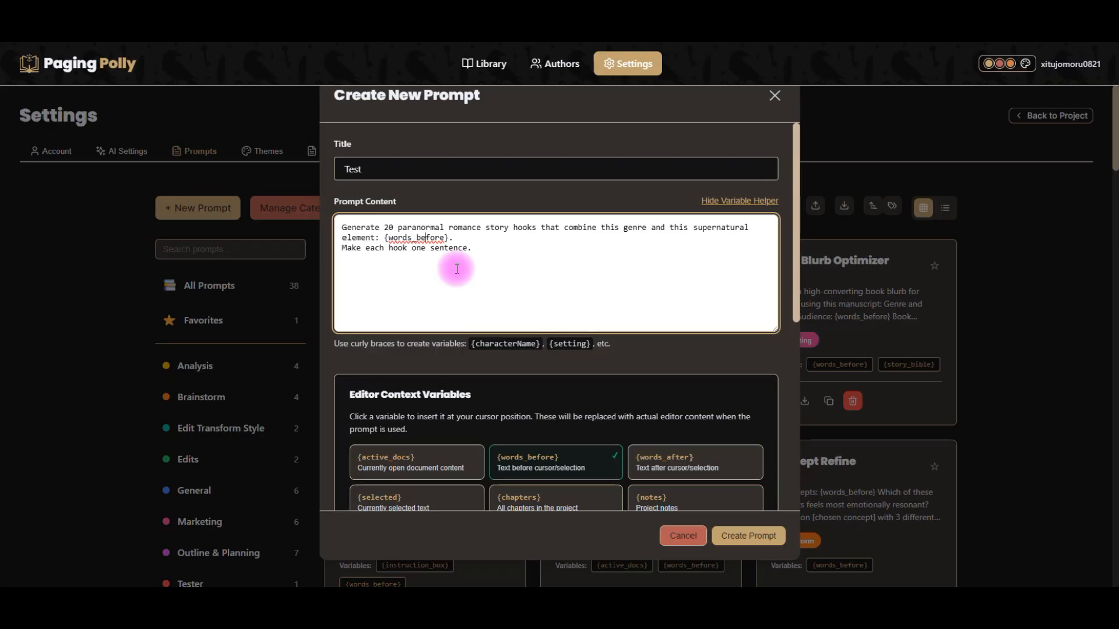
click(471, 238)
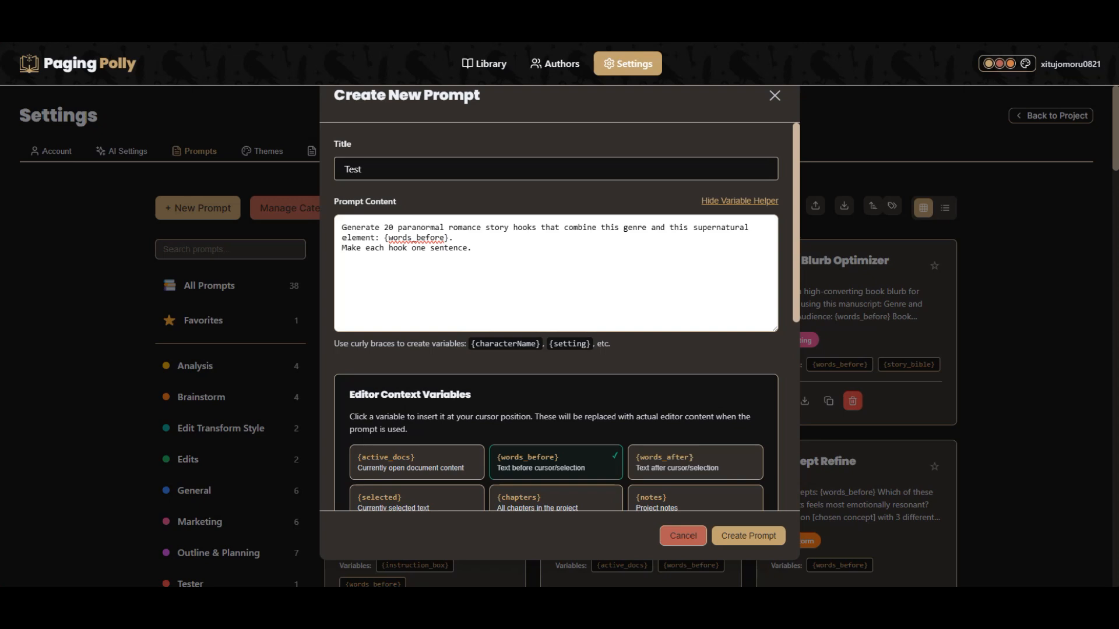
Replace the prompt content with the copied pitch-based world brainstorming prompt and substitute {active_docs} for [INSERT FINAL PITCH]
key(ctrl+c)
drag(493, 249, 336, 221)
key(ctrl+v)
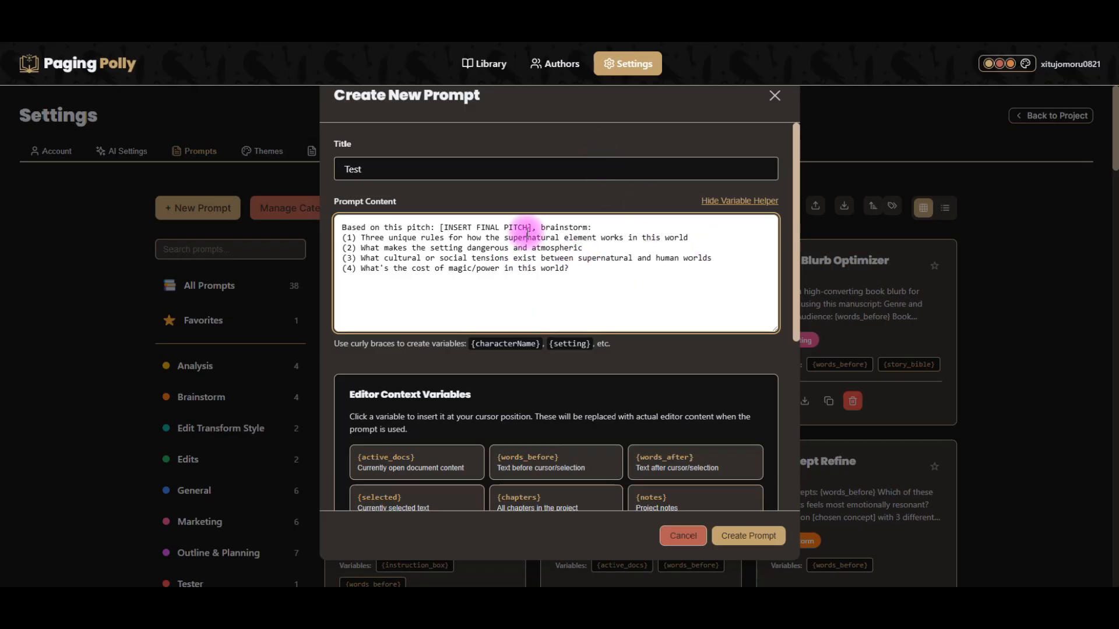
drag(532, 227, 435, 224)
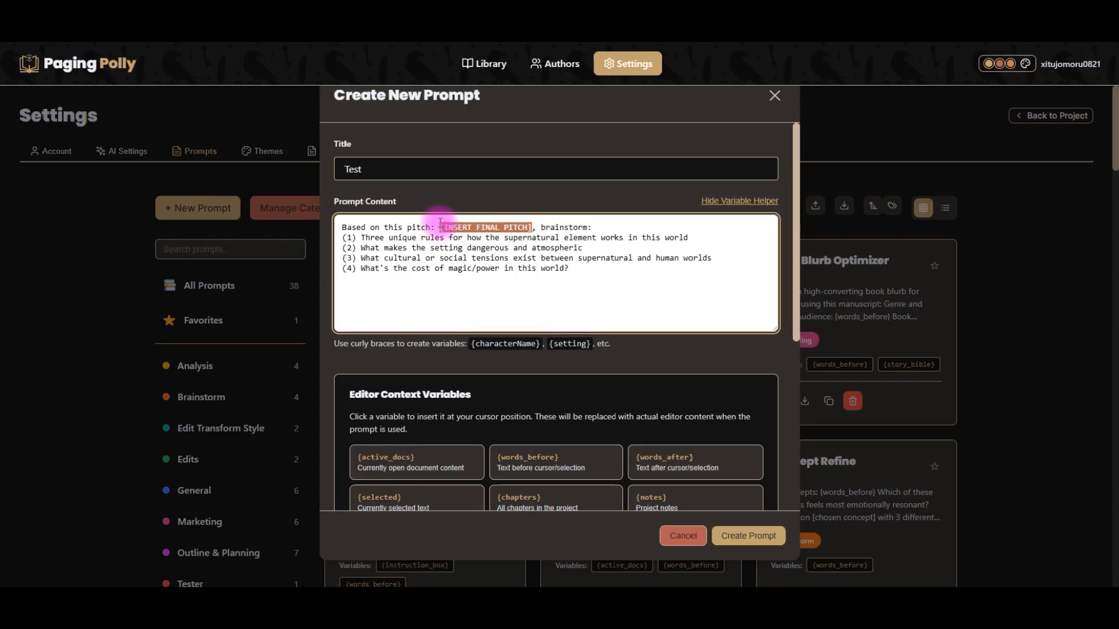
click(441, 465)
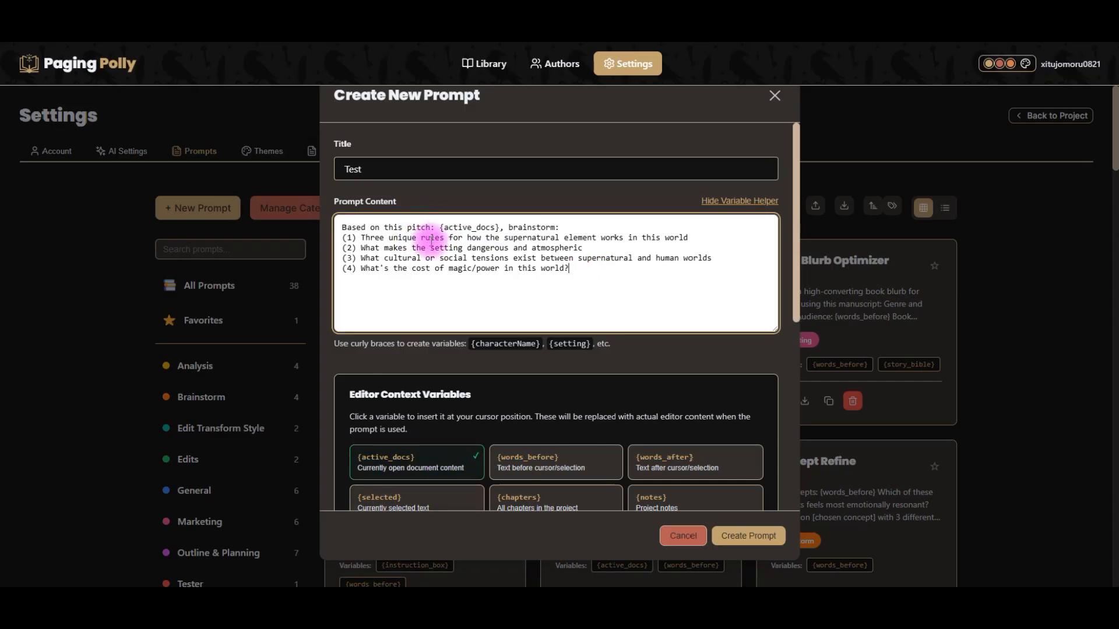
Replace the {active_docs} variable in the prompt's first line with {dossier}
scroll(502, 291, down, 1)
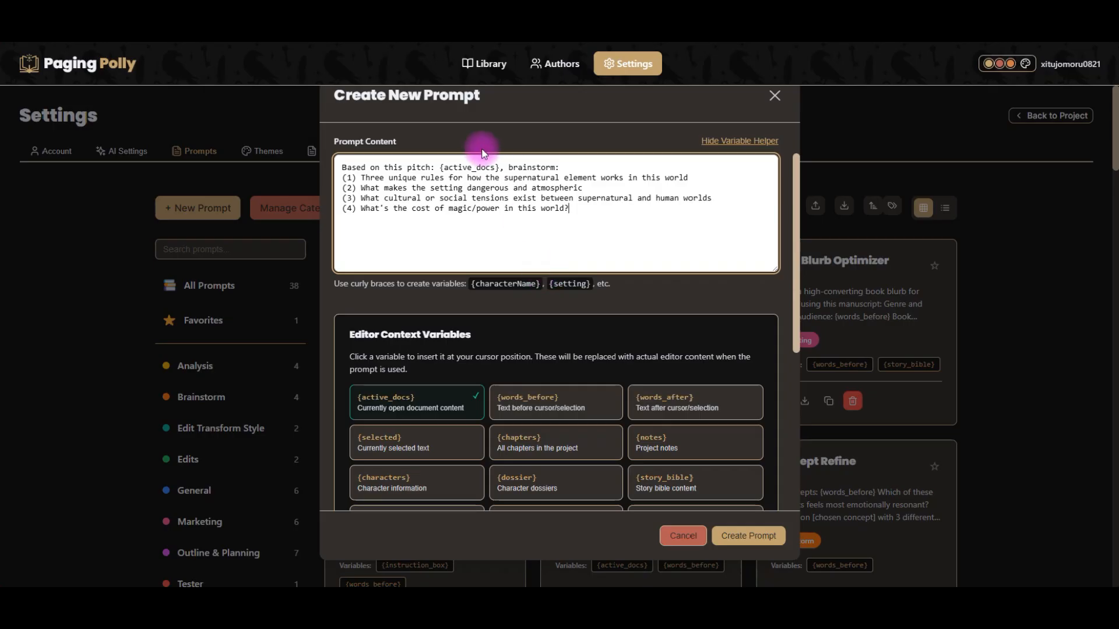
drag(499, 167, 442, 166)
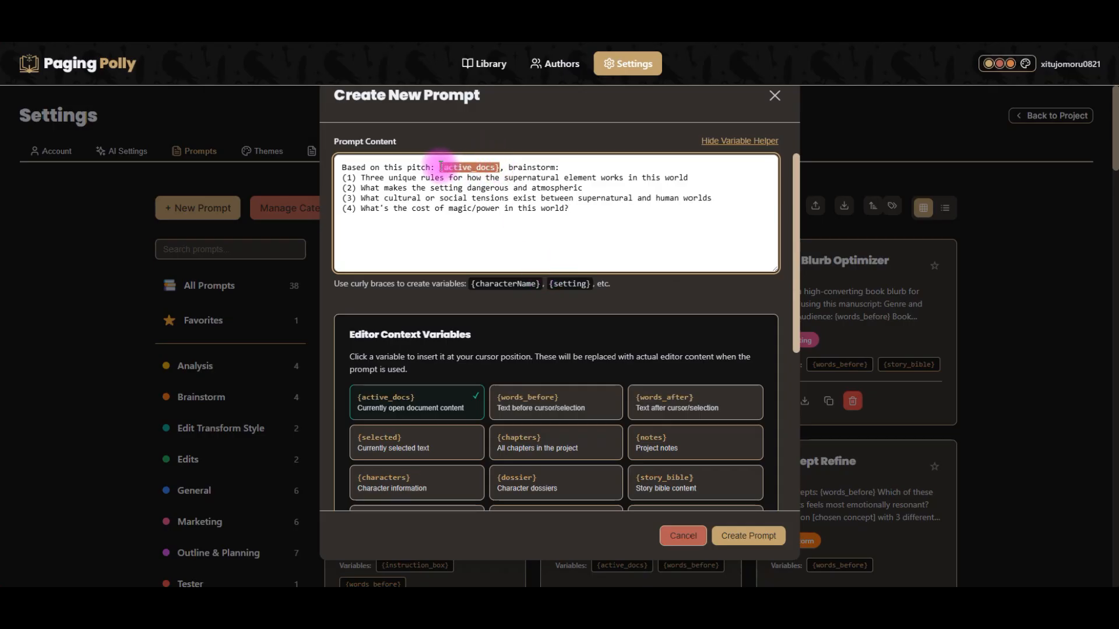
key(BackSpace)
click(544, 482)
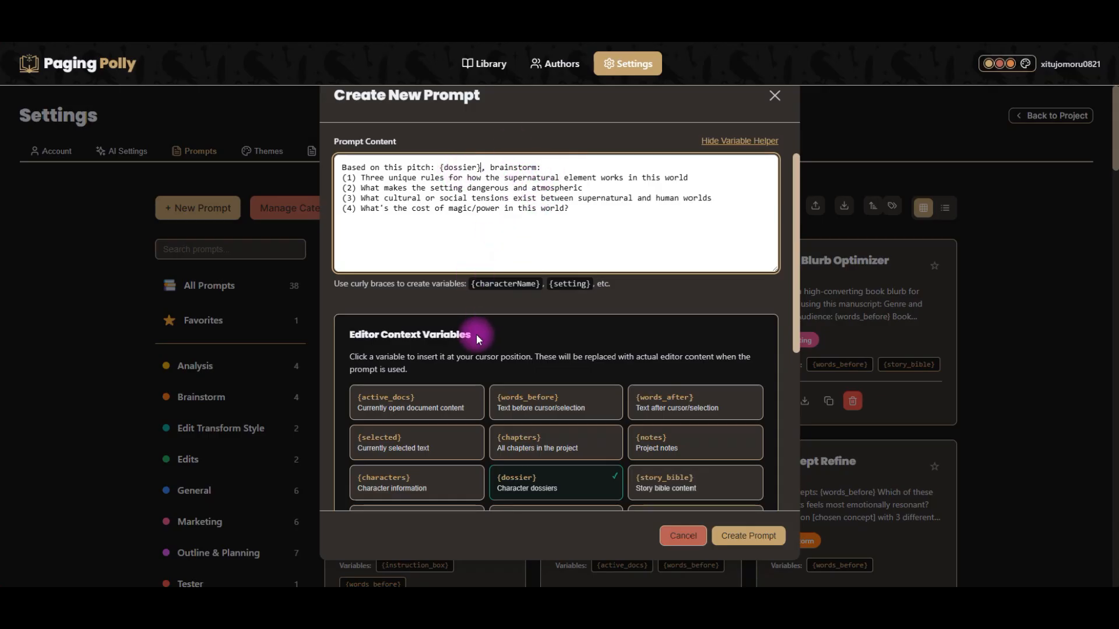
Review the editor context variables, replacement note, tips, detected variables and categories, and discard the new prompt
scroll(577, 485, down, 2)
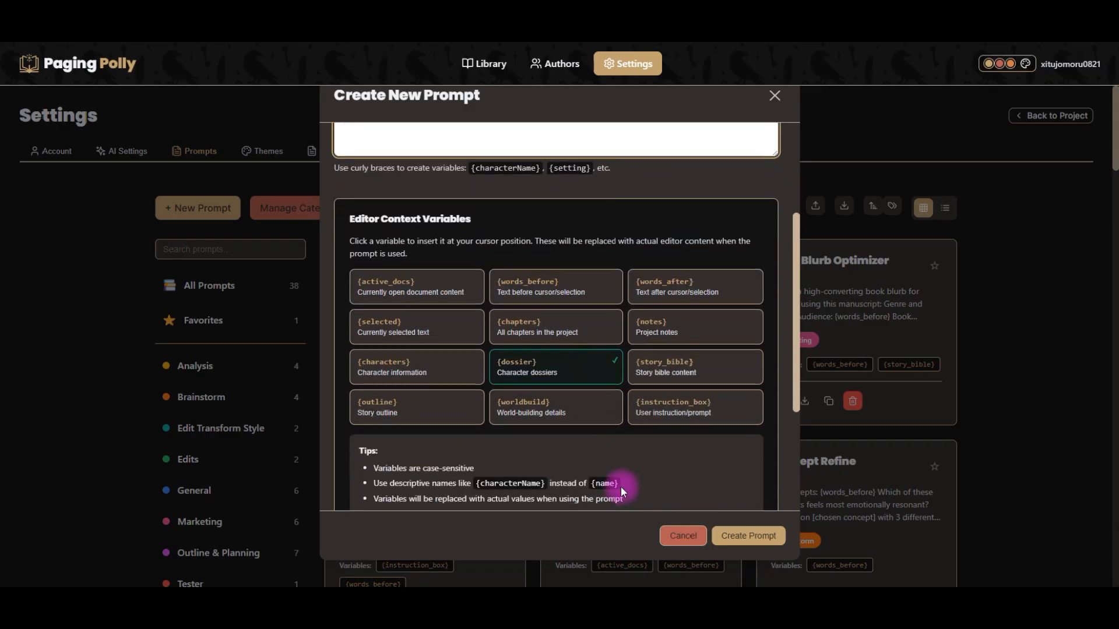
scroll(518, 215, up, 3)
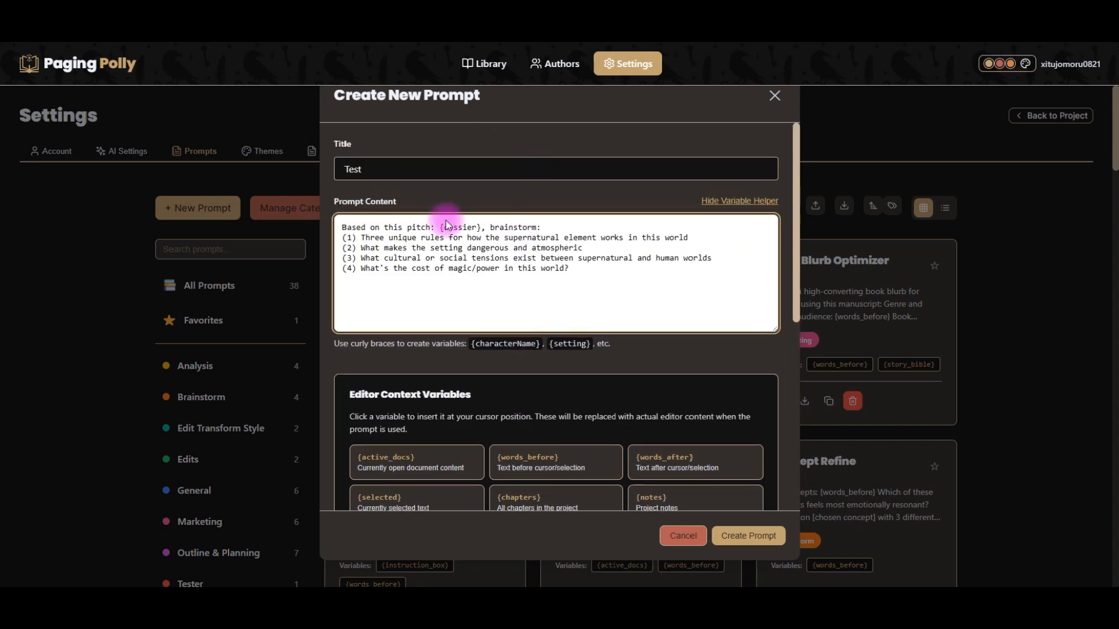
scroll(632, 372, down, 4)
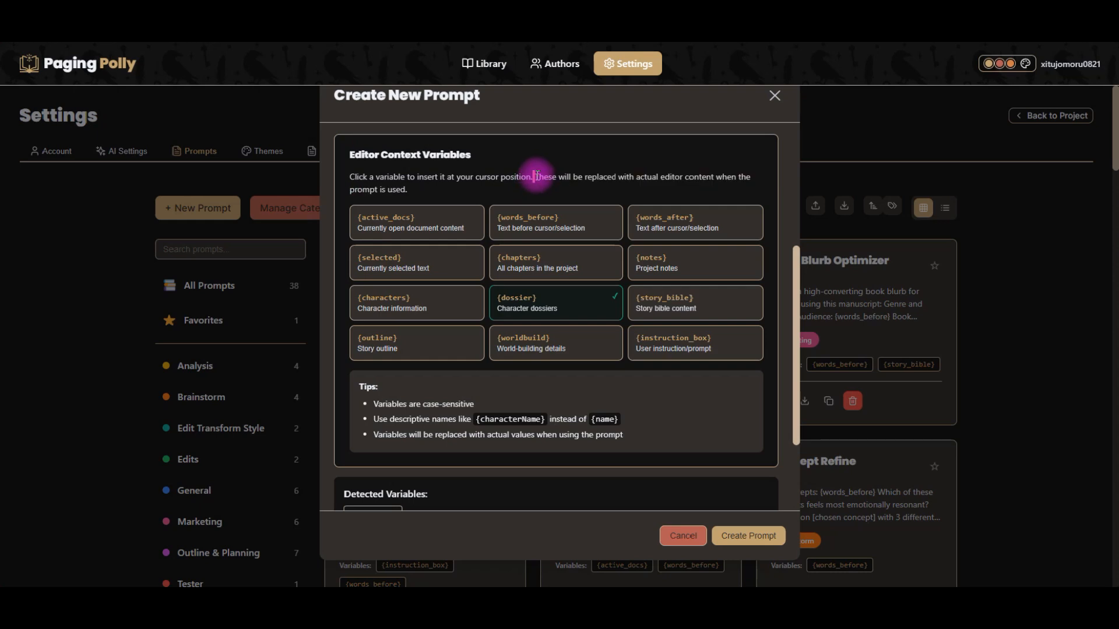
drag(535, 176, 573, 190)
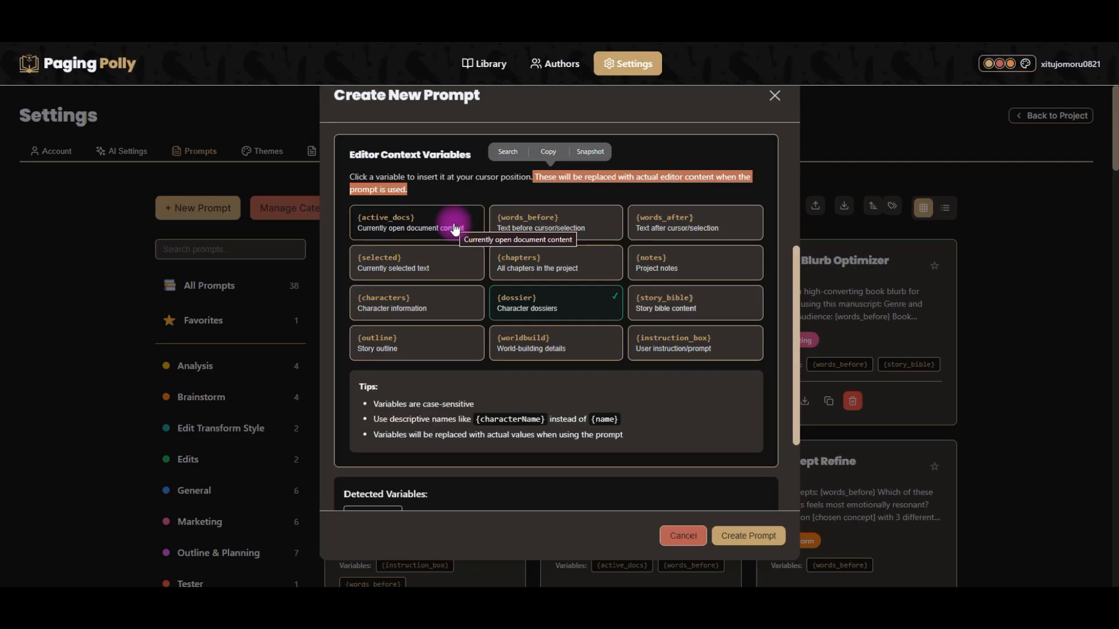
scroll(455, 228, up, 4)
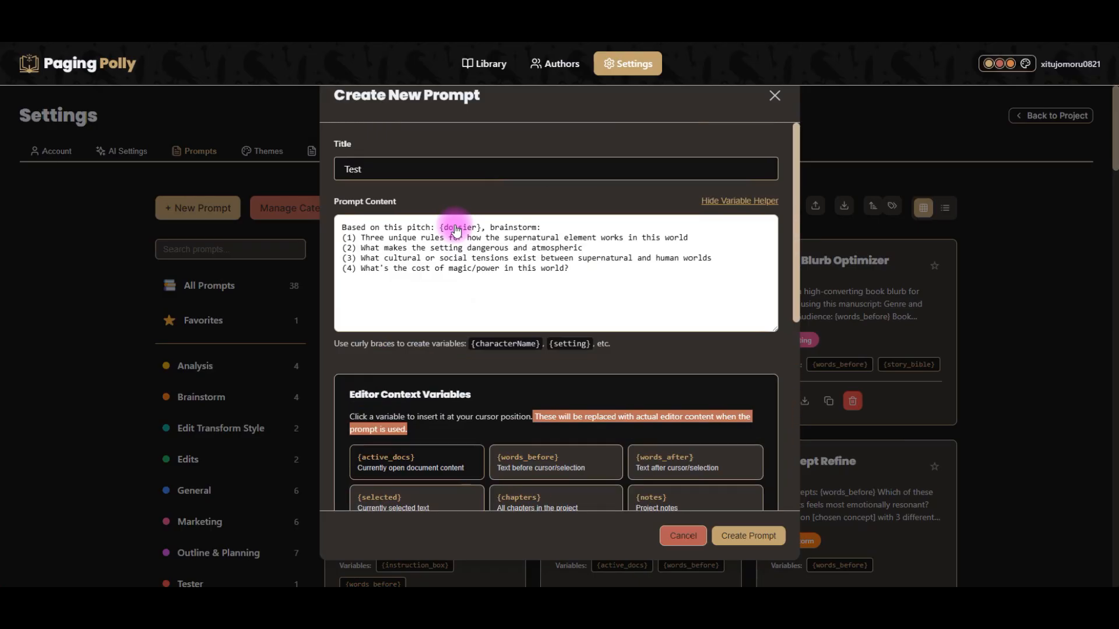
scroll(565, 264, down, 4)
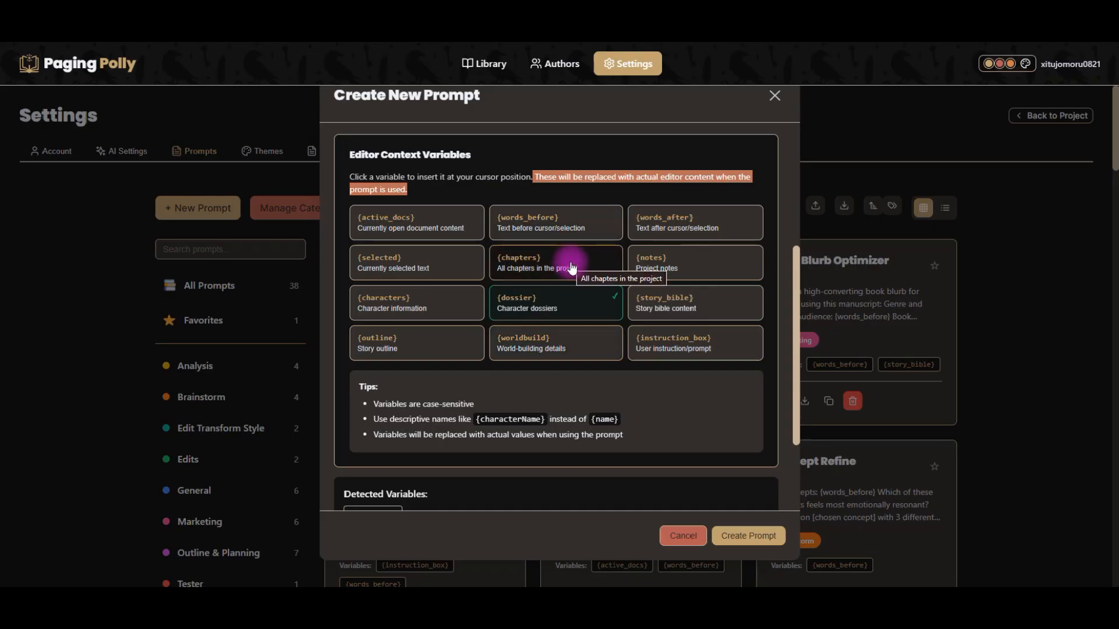
scroll(568, 297, down, 3)
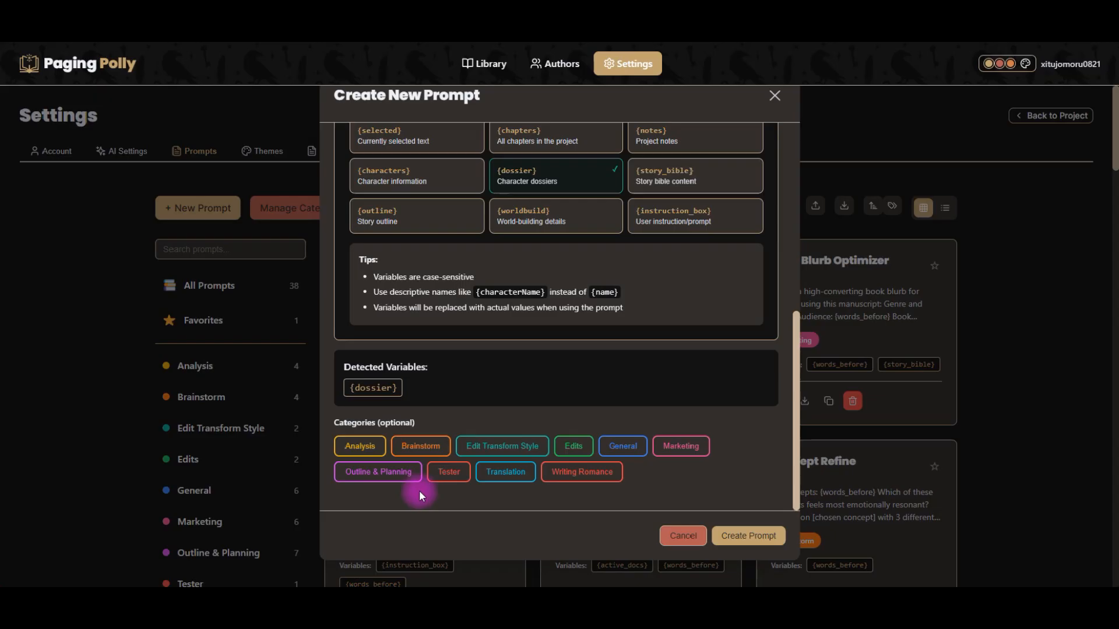
scroll(418, 491, up, 6)
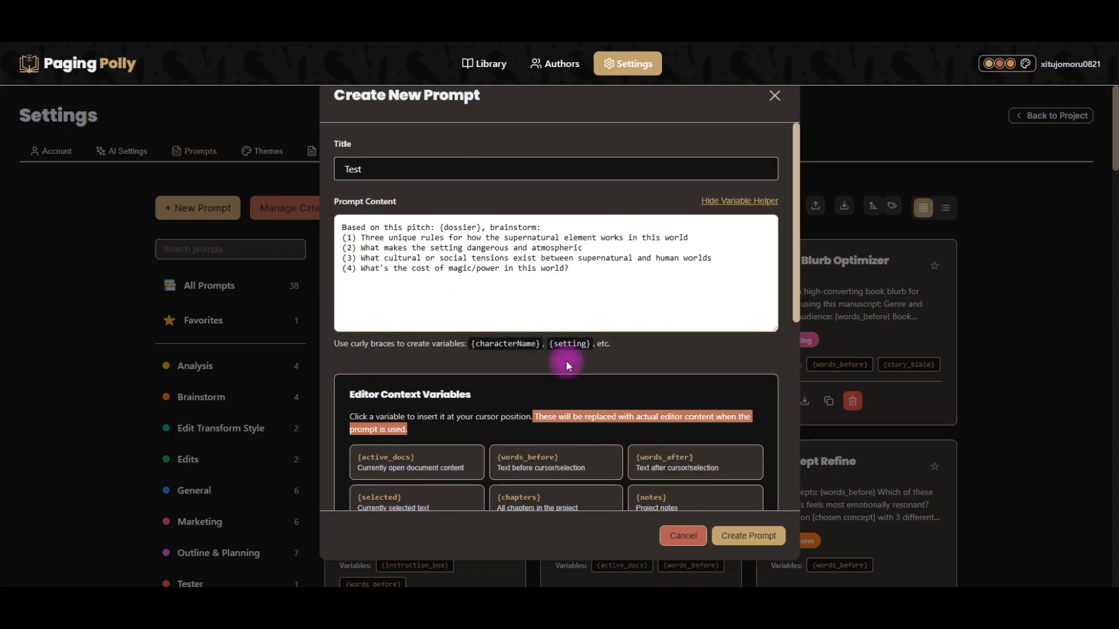
click(674, 545)
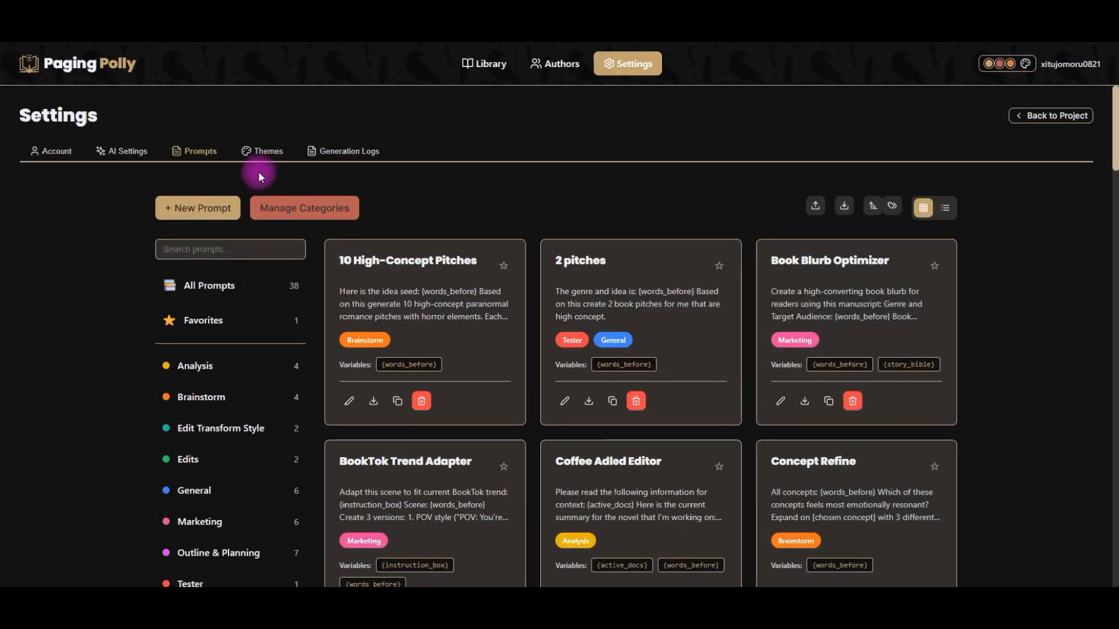
Create a prompt category named Flow in lime green, check it among the existing categories and close the category manager
click(319, 215)
click(525, 169)
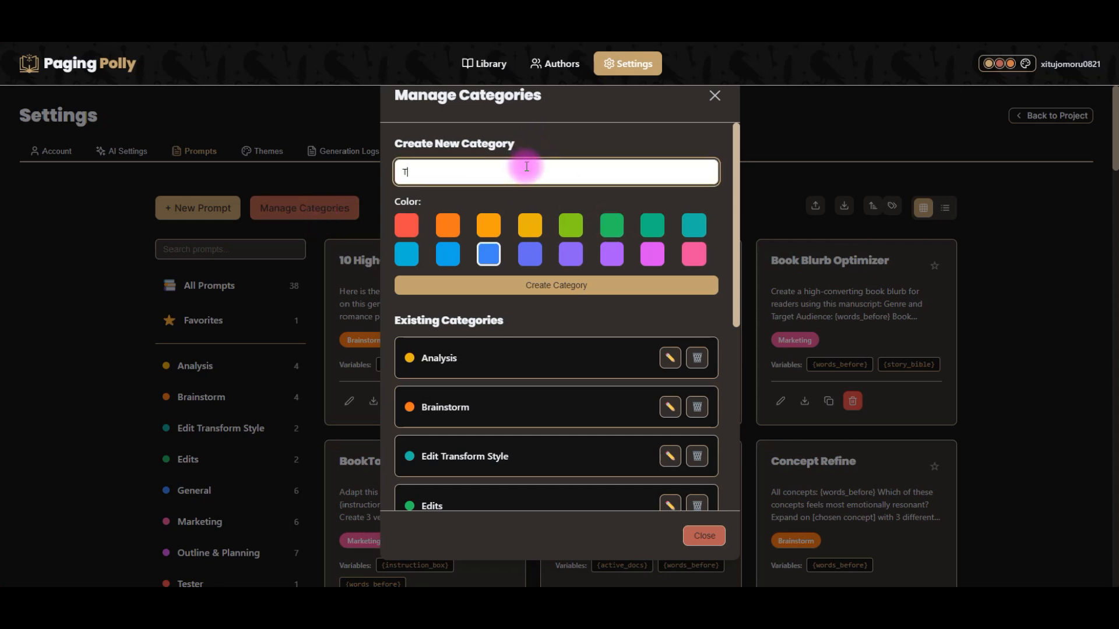
text(Flow)
click(570, 225)
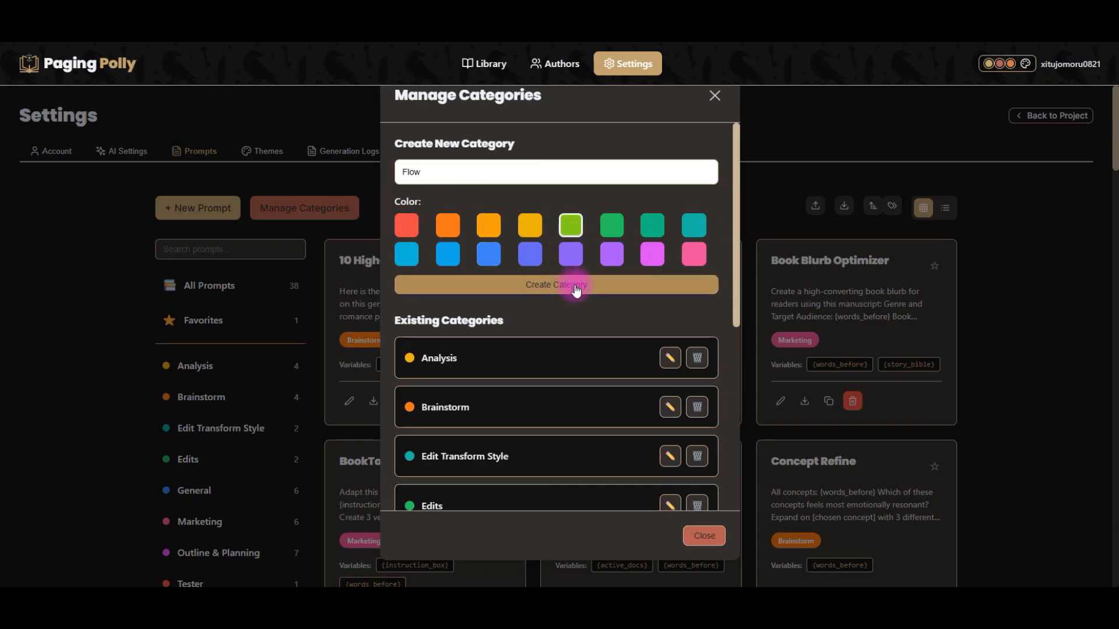
click(711, 544)
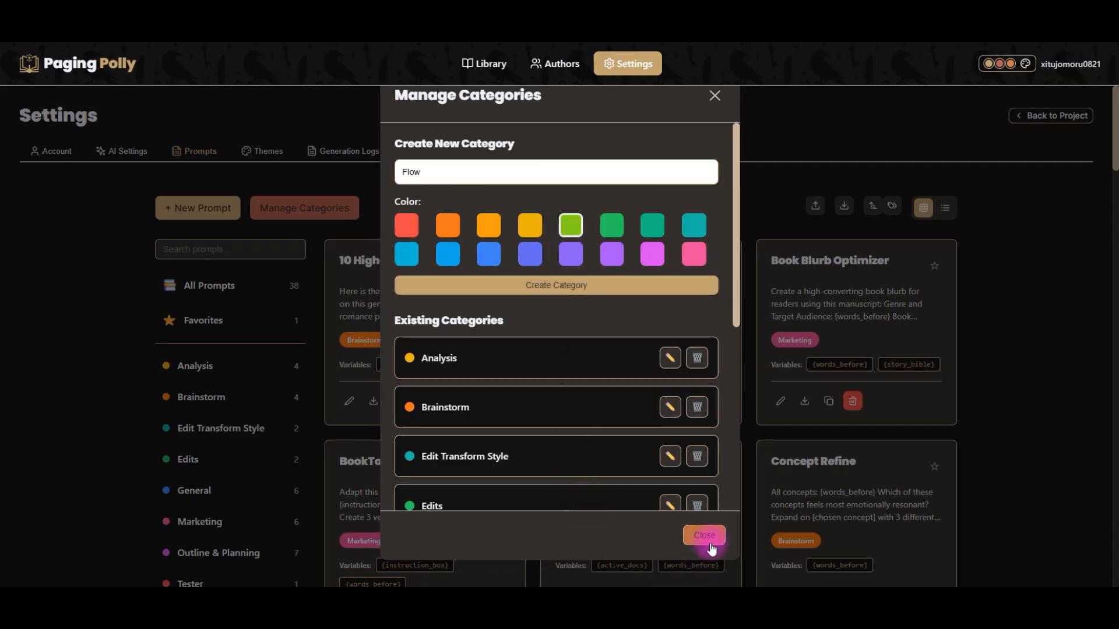
click(592, 289)
scroll(606, 402, down, 7)
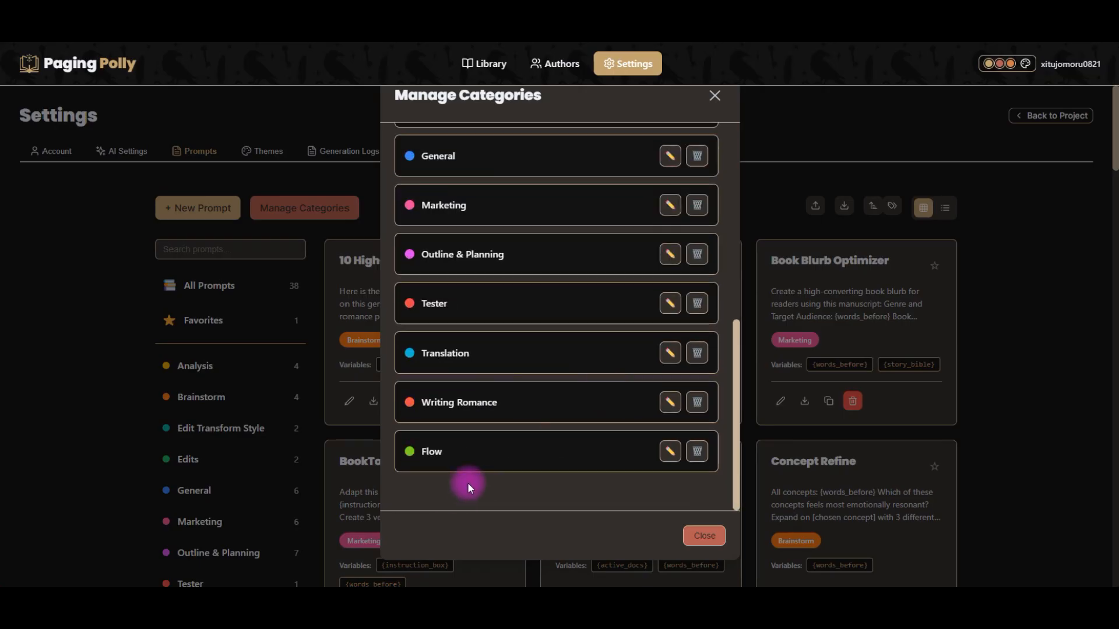
click(708, 535)
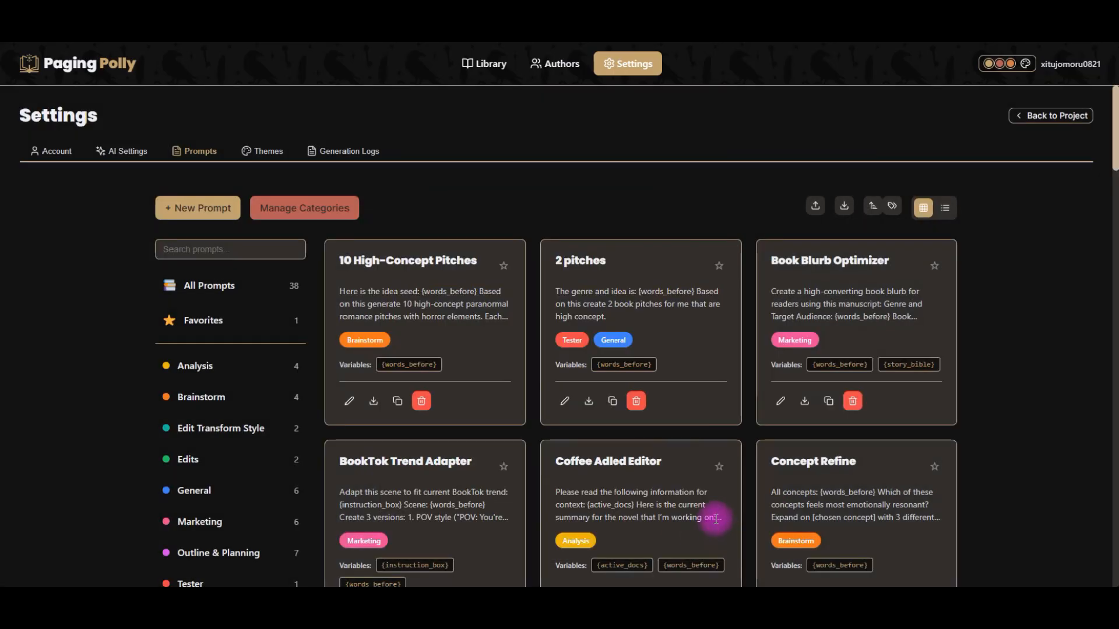
Check for the Flow category in the category list and in the 10 High-Concept Pitches prompt's category options, and close the prompt without saving
scroll(120, 419, down, 3)
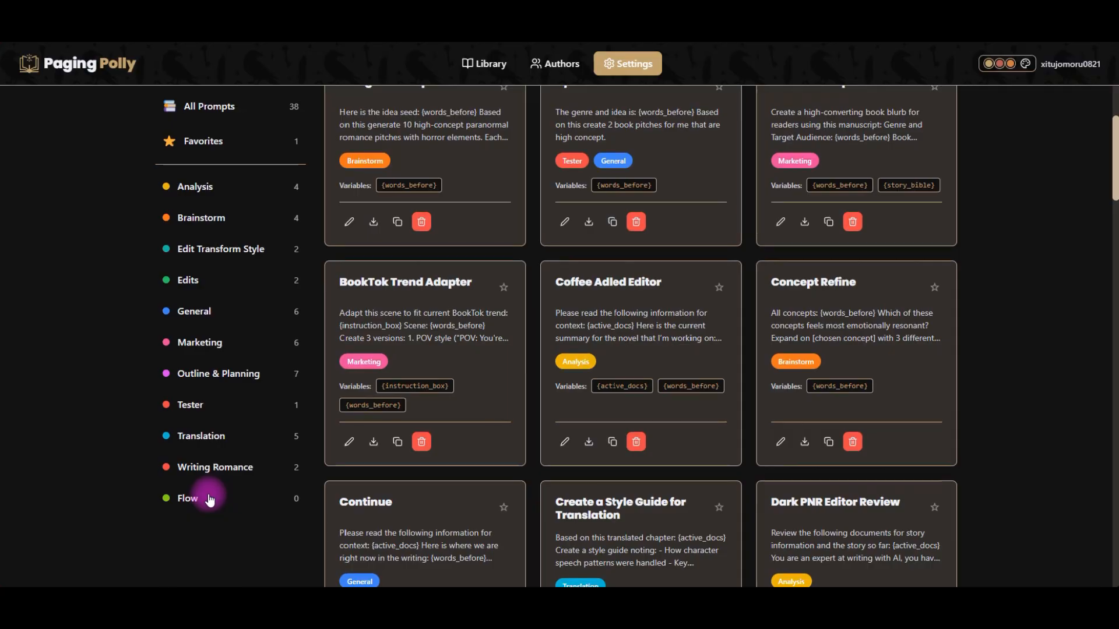
scroll(209, 499, up, 3)
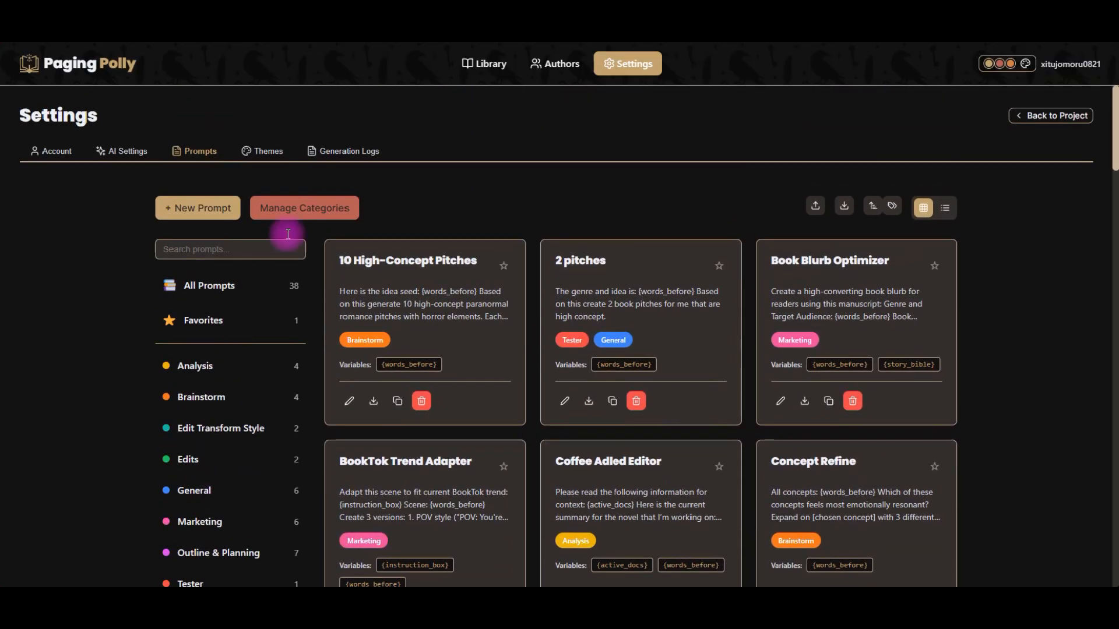
click(349, 400)
scroll(562, 389, down, 1)
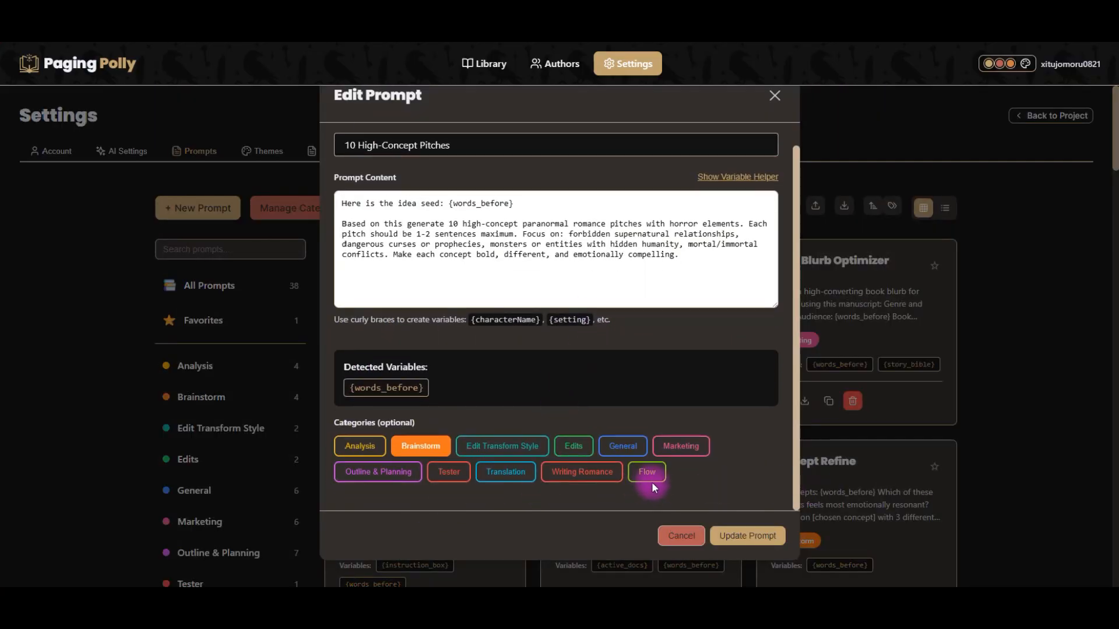
click(682, 535)
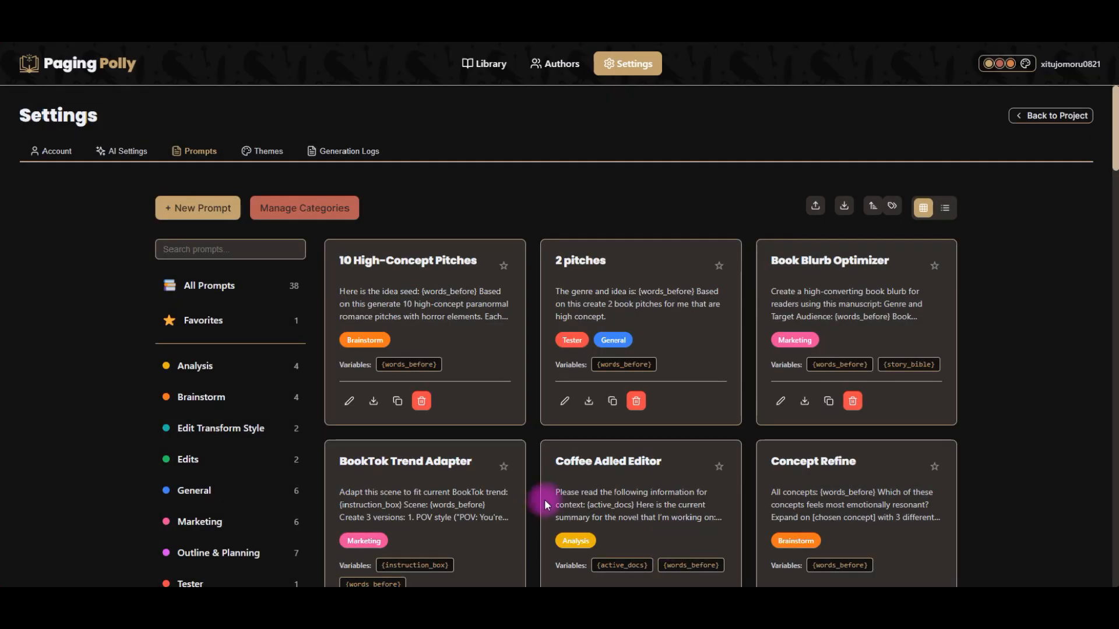
Return to the project and switch on Ideas 1 as an active document
click(1064, 116)
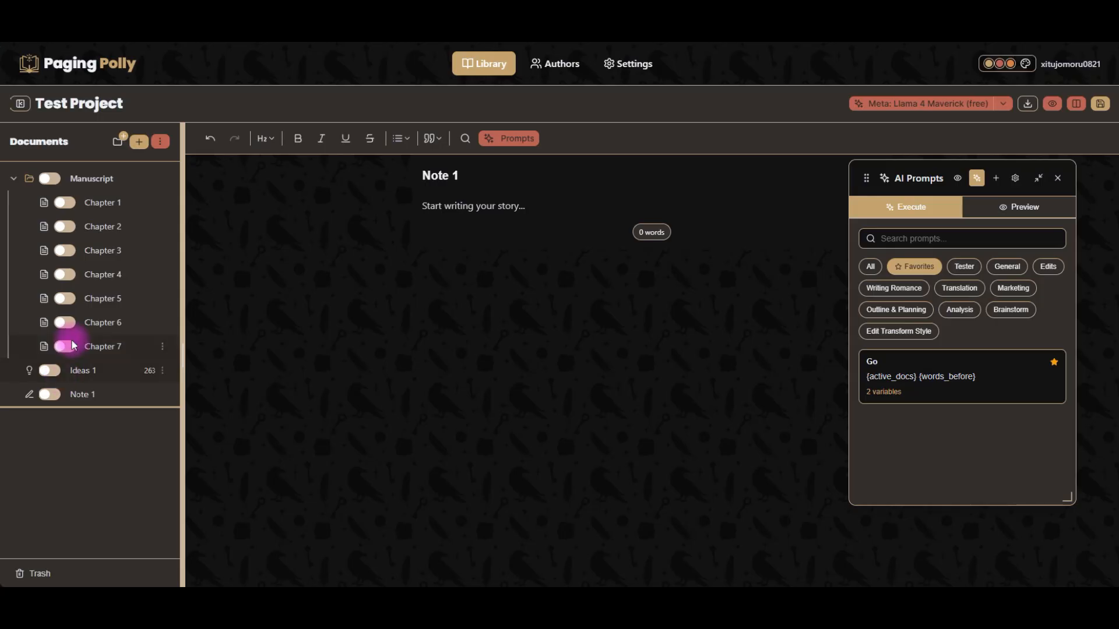
click(50, 371)
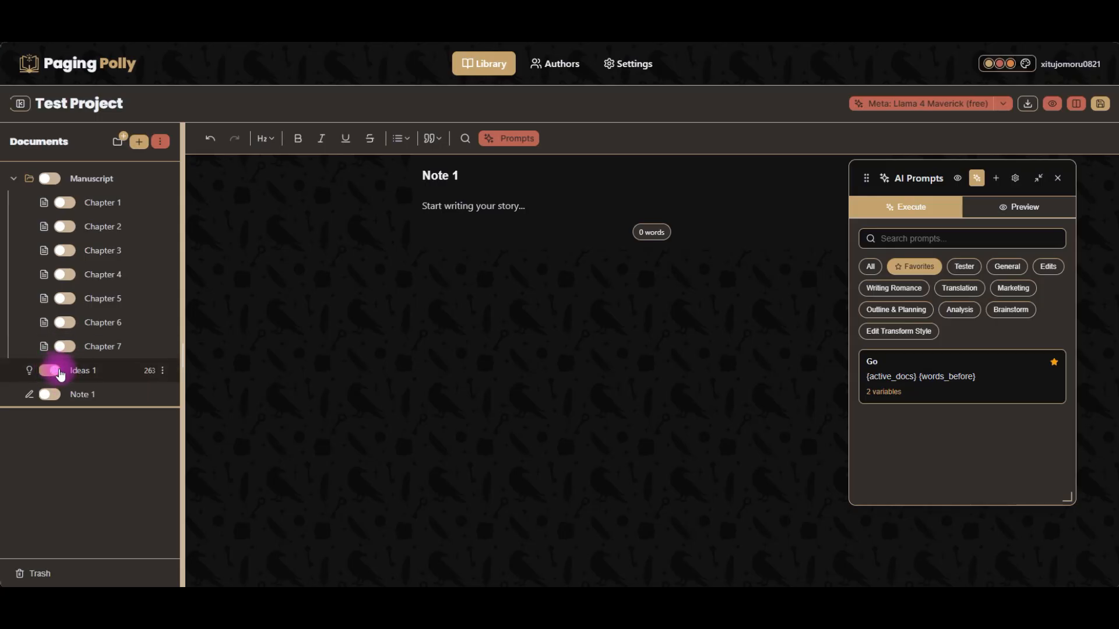
Paste the copied world brainstorming prompt into Note 1, highlight its [INSERT FINAL PITCH] placeholder, and cut the whole text out again
click(475, 204)
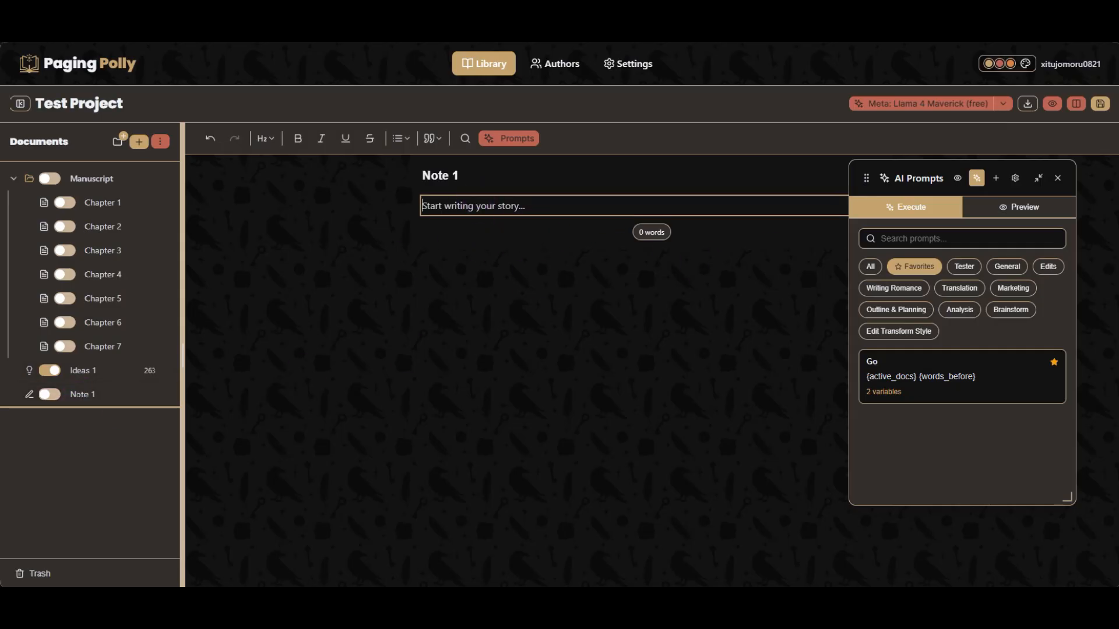
key(ctrl+c)
key(ctrl+v)
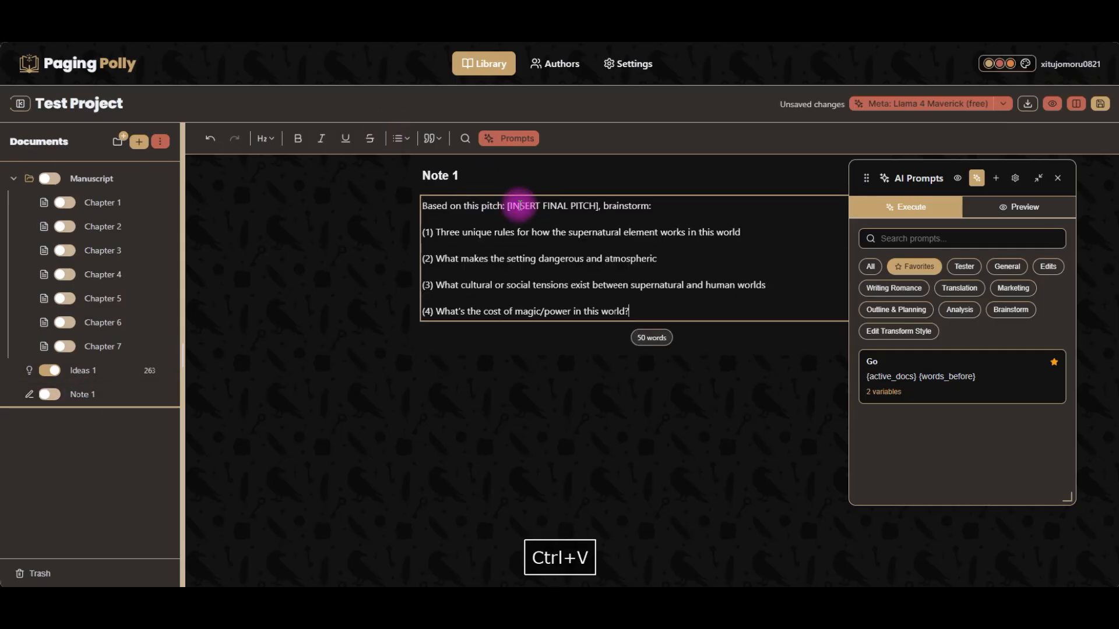
drag(602, 208, 507, 205)
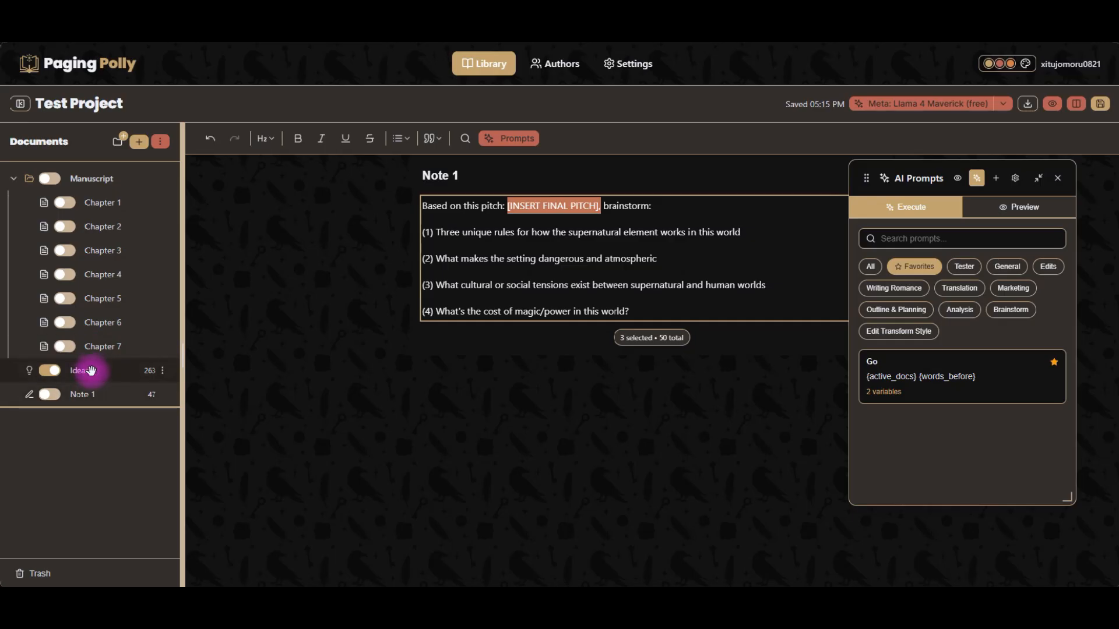
drag(675, 315, 383, 190)
key(ctrl+x)
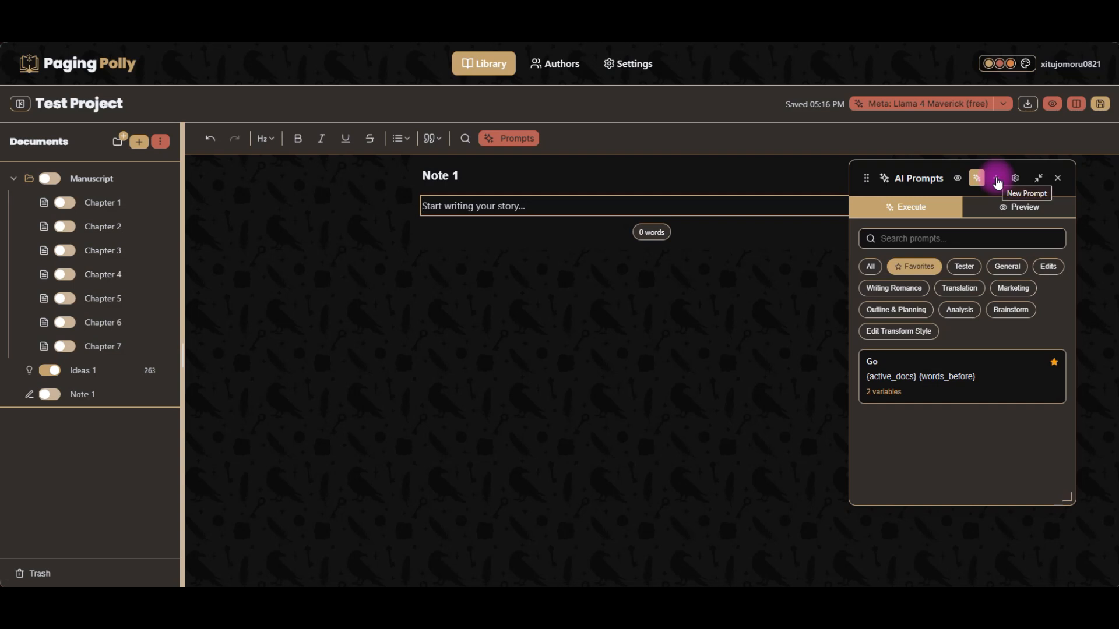
Reopen AI Prompts beside Note 1, start a new prompt from there, and paste the world brainstorming text as its content
click(508, 140)
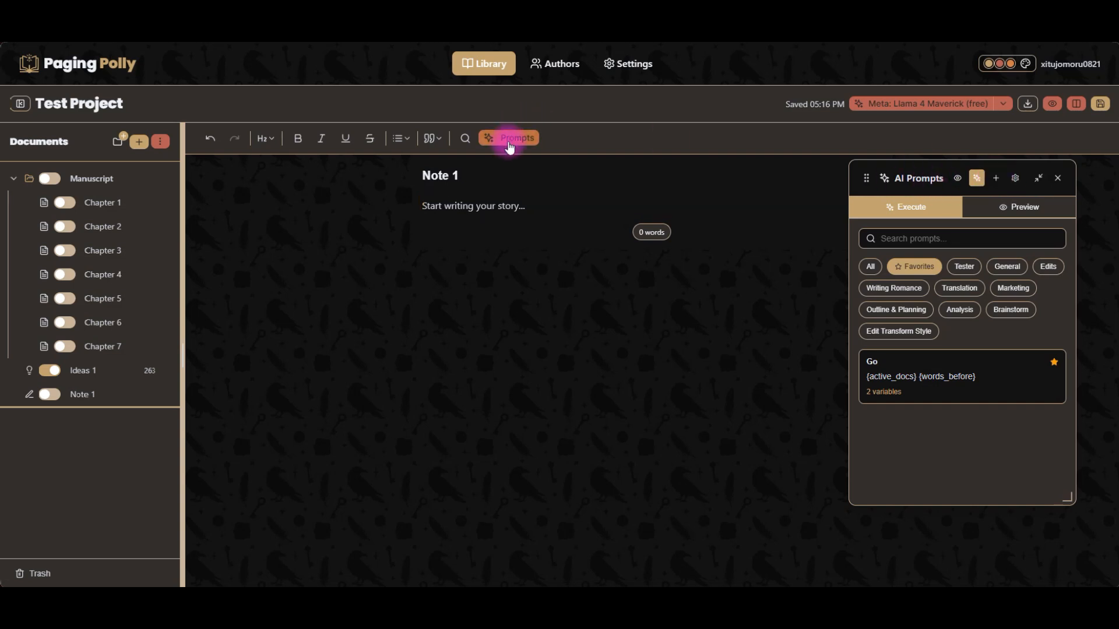
click(1058, 177)
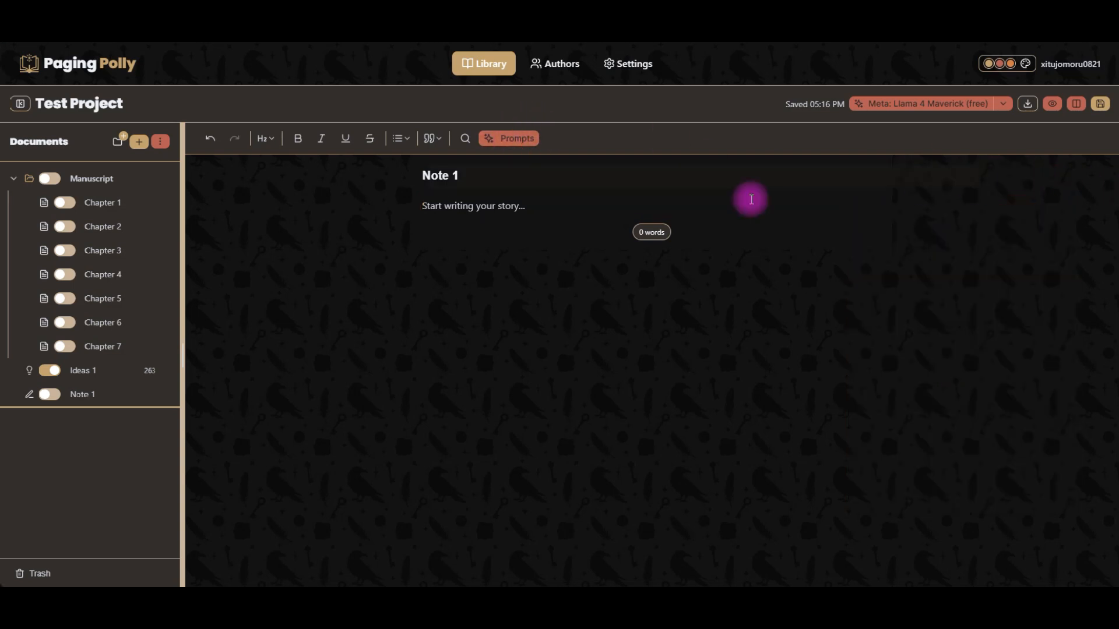
click(509, 143)
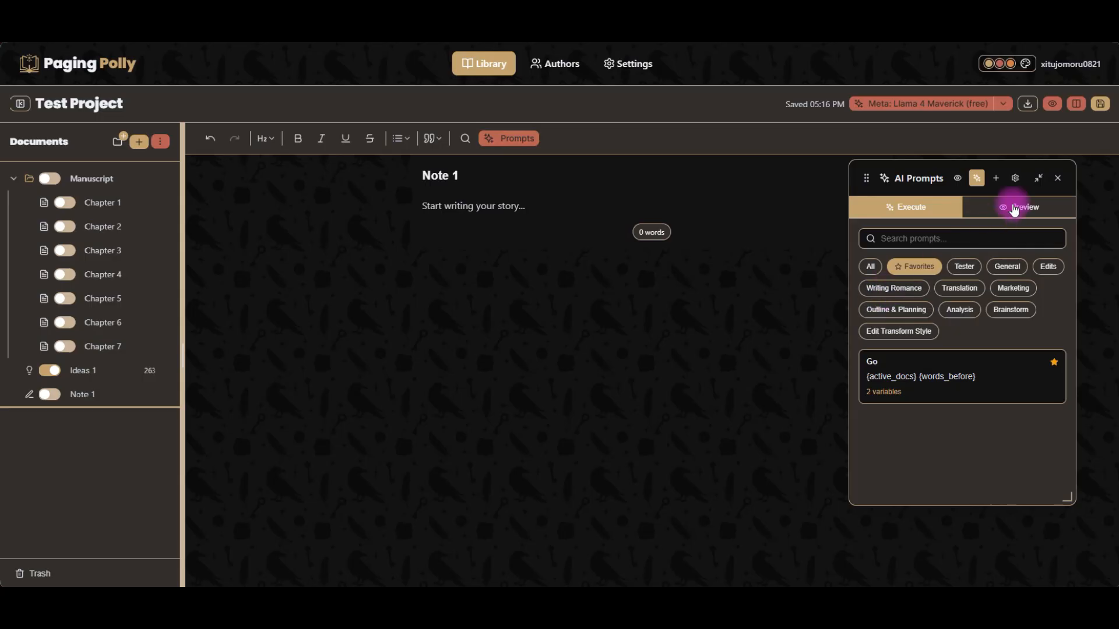
click(1002, 180)
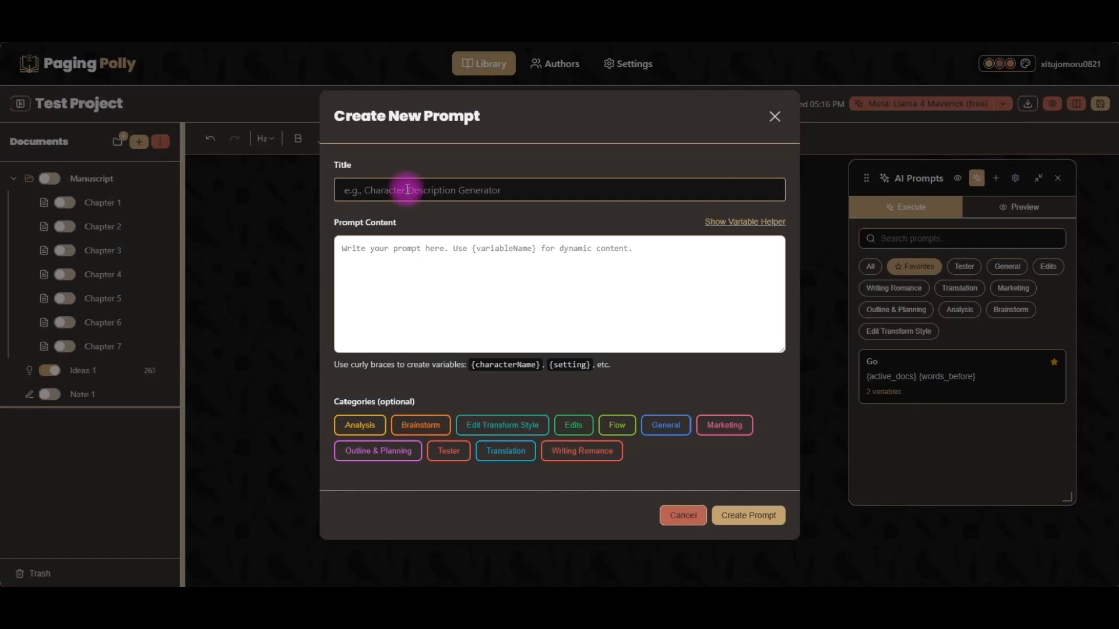
click(407, 190)
click(362, 250)
key(ctrl+v)
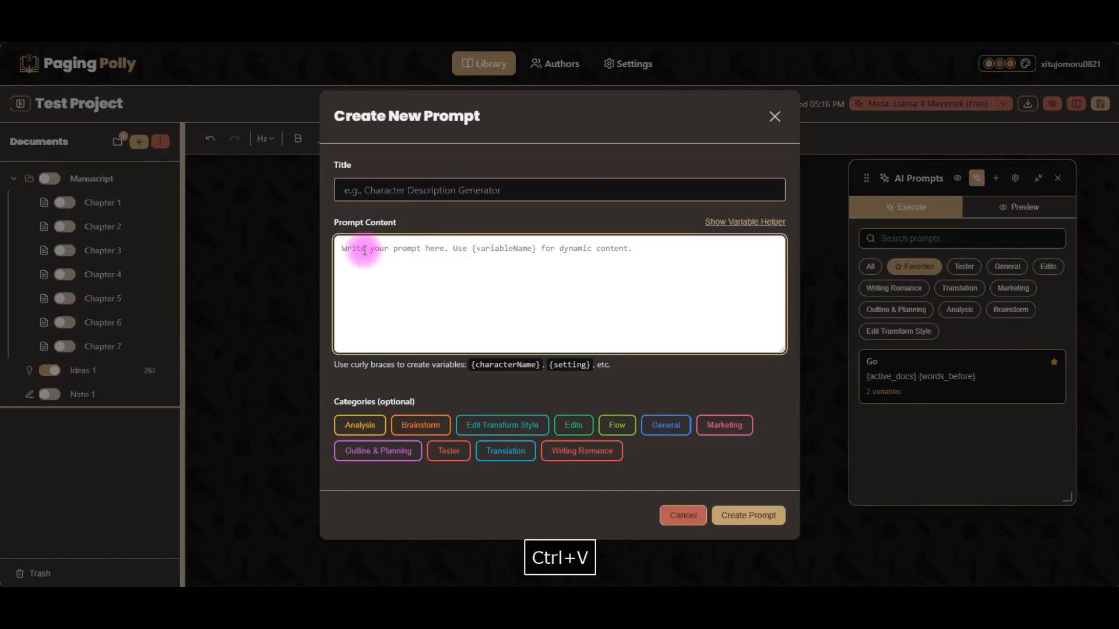
Replace the [INSERT FINAL PITCH] placeholder in the new prompt with the {active_docs} variable
drag(532, 248, 440, 242)
click(357, 424)
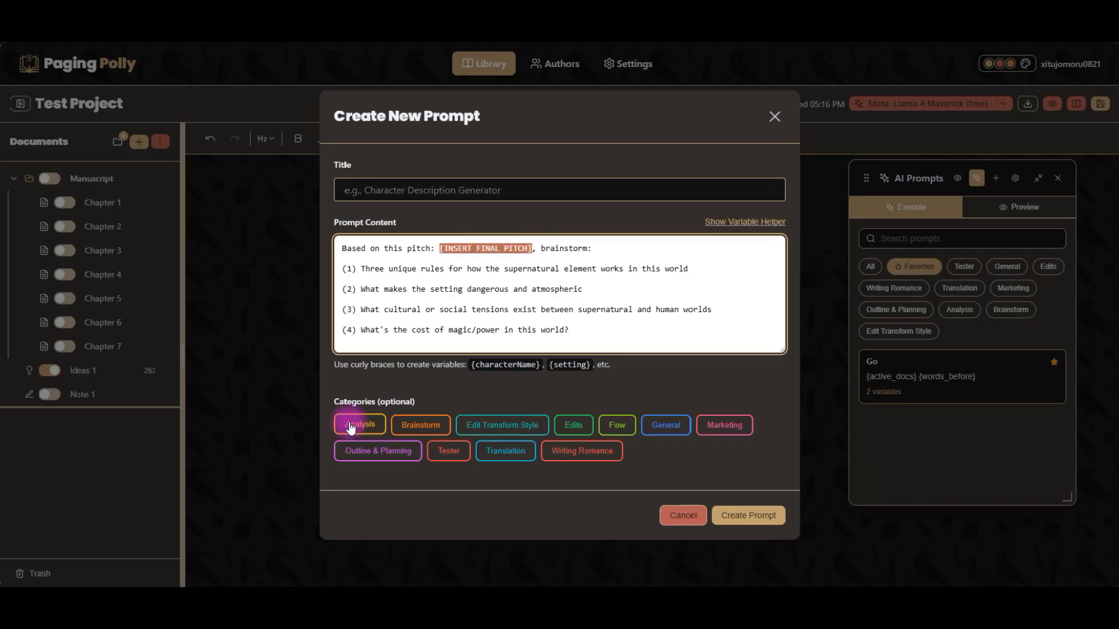
click(778, 222)
click(402, 463)
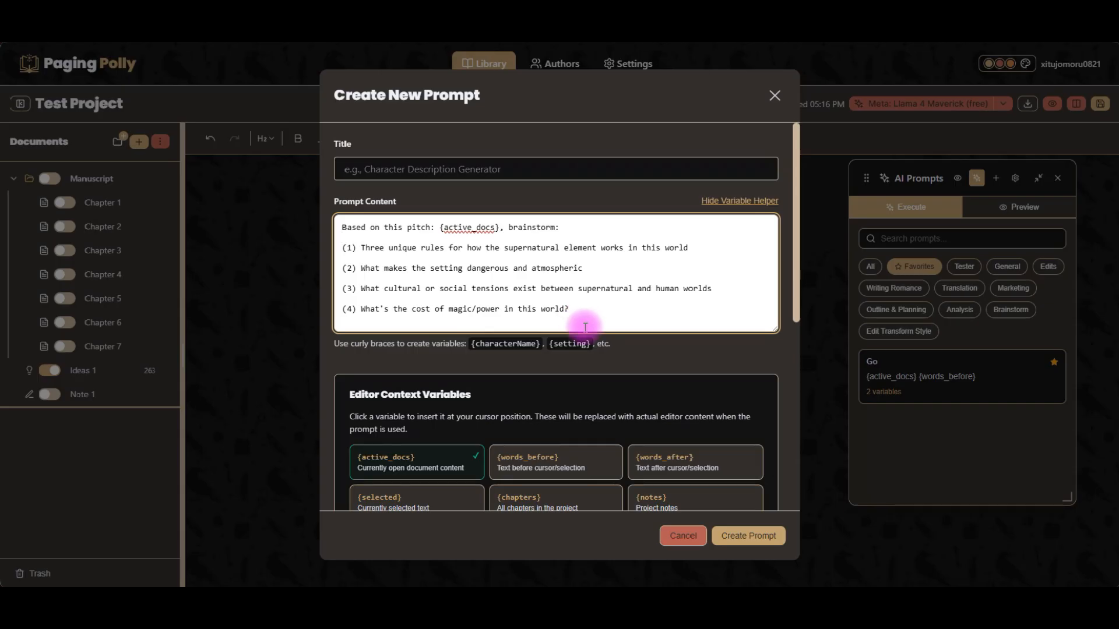
Title the new prompt "Pitch WorldBuild"
click(421, 169)
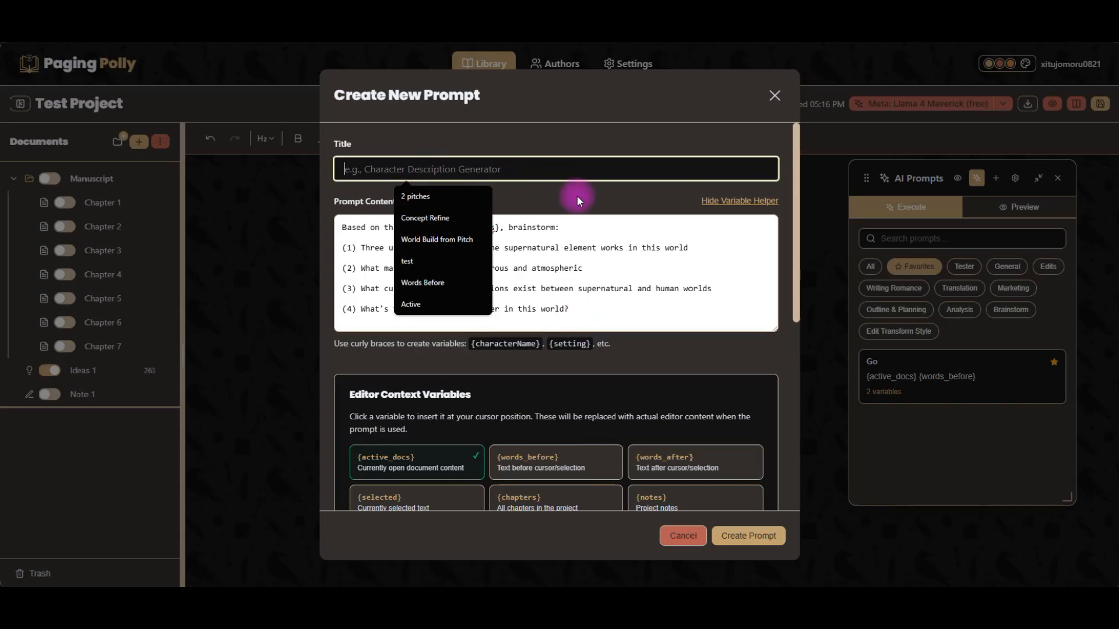
click(615, 274)
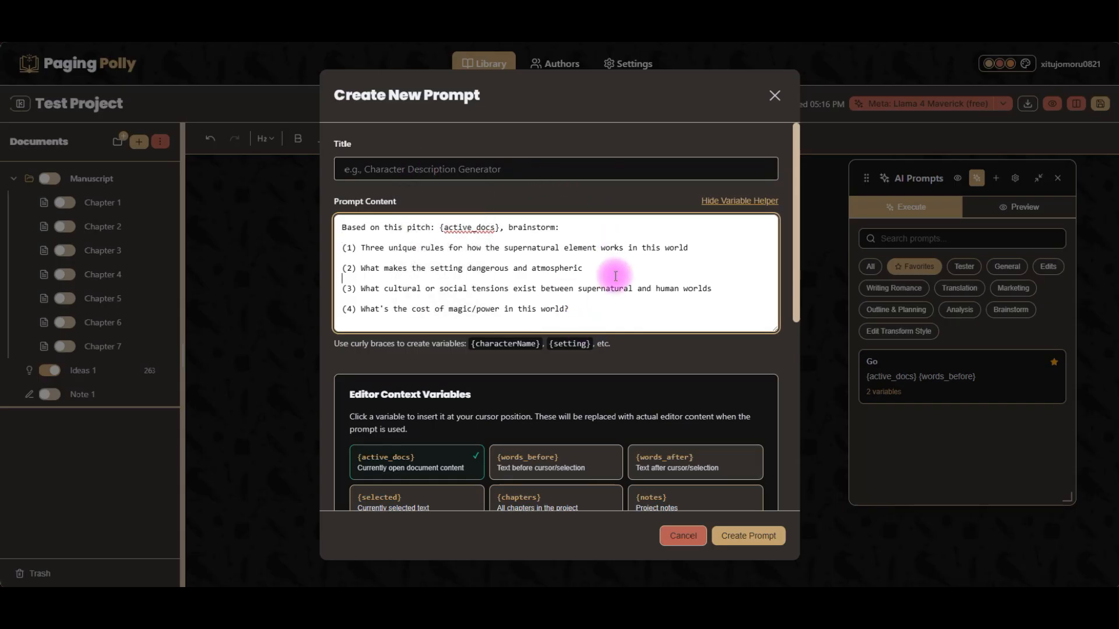
click(416, 169)
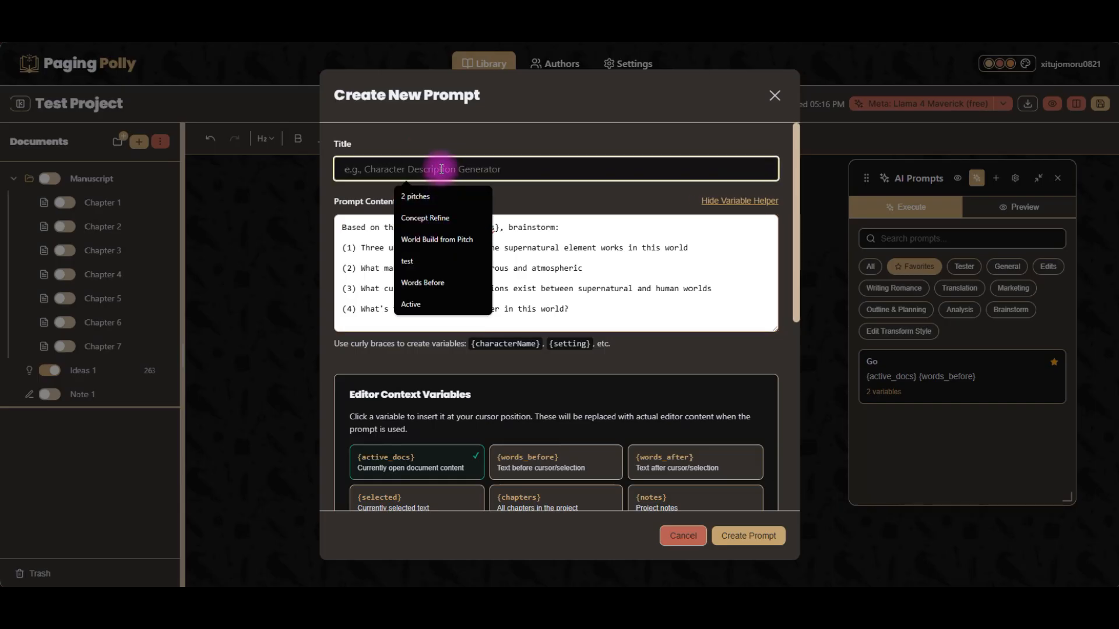
text(Pitch)
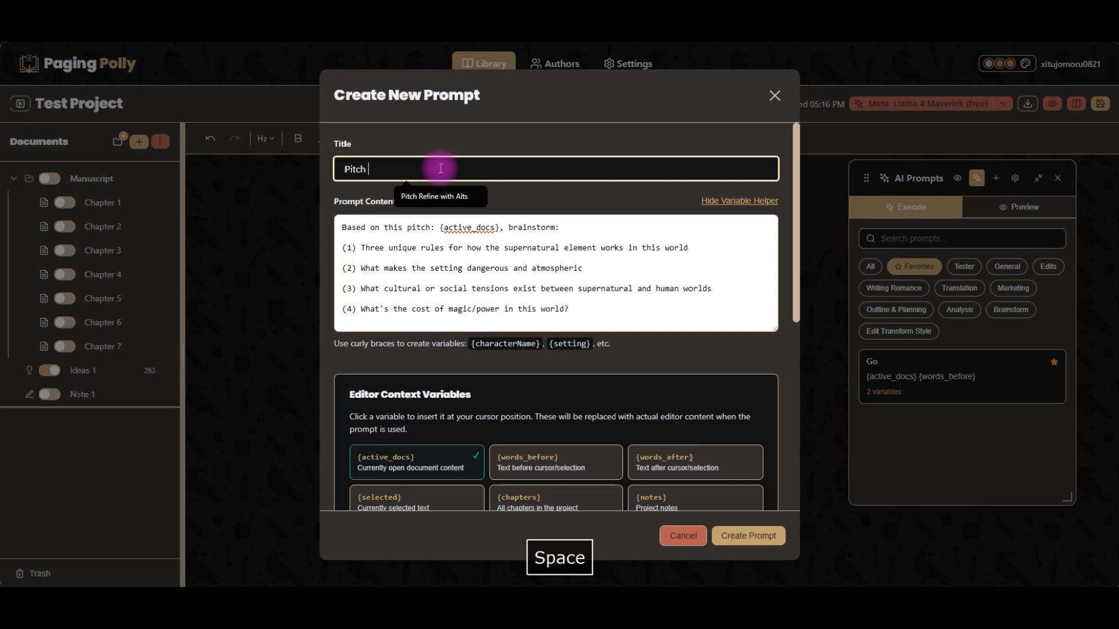
text( WorldBuild)
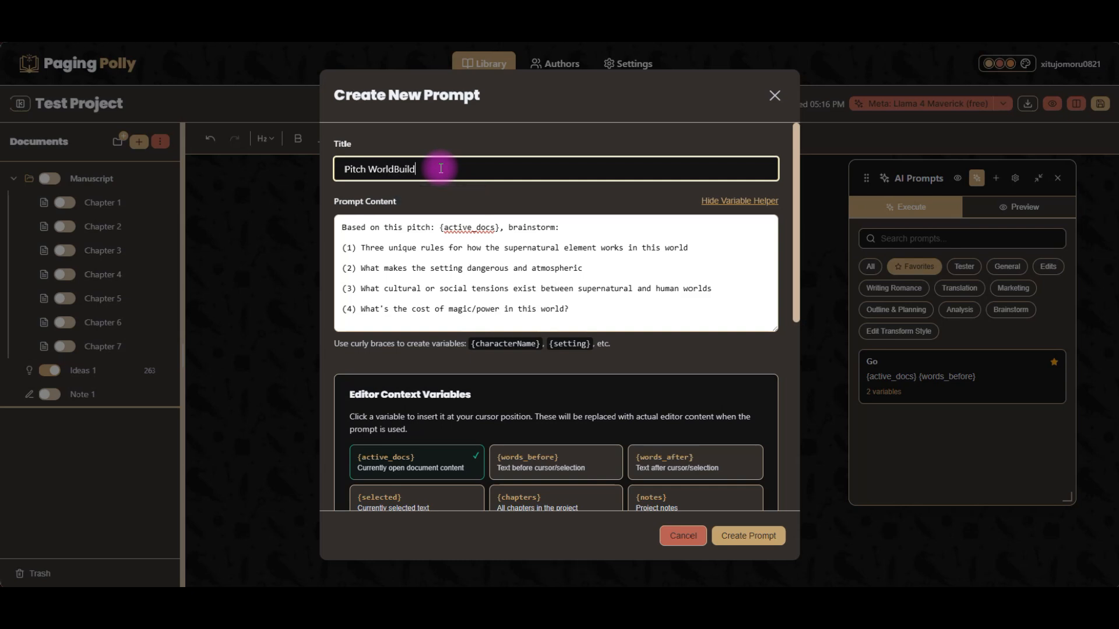
click(461, 188)
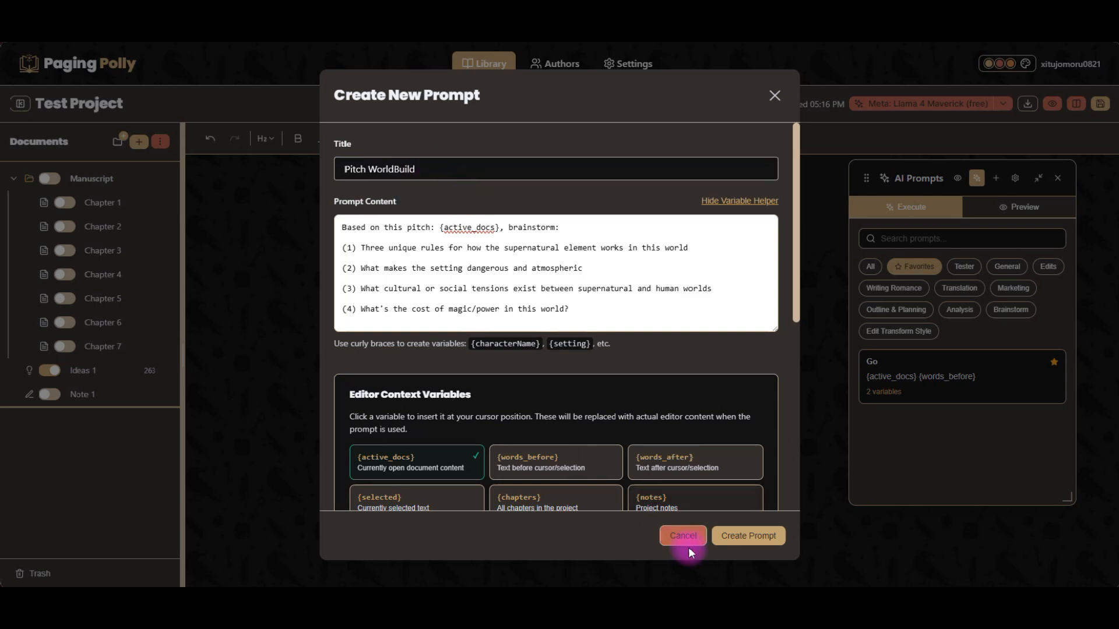
Assign the new prompt to the Brainstorm category and create it
scroll(712, 467, down, 6)
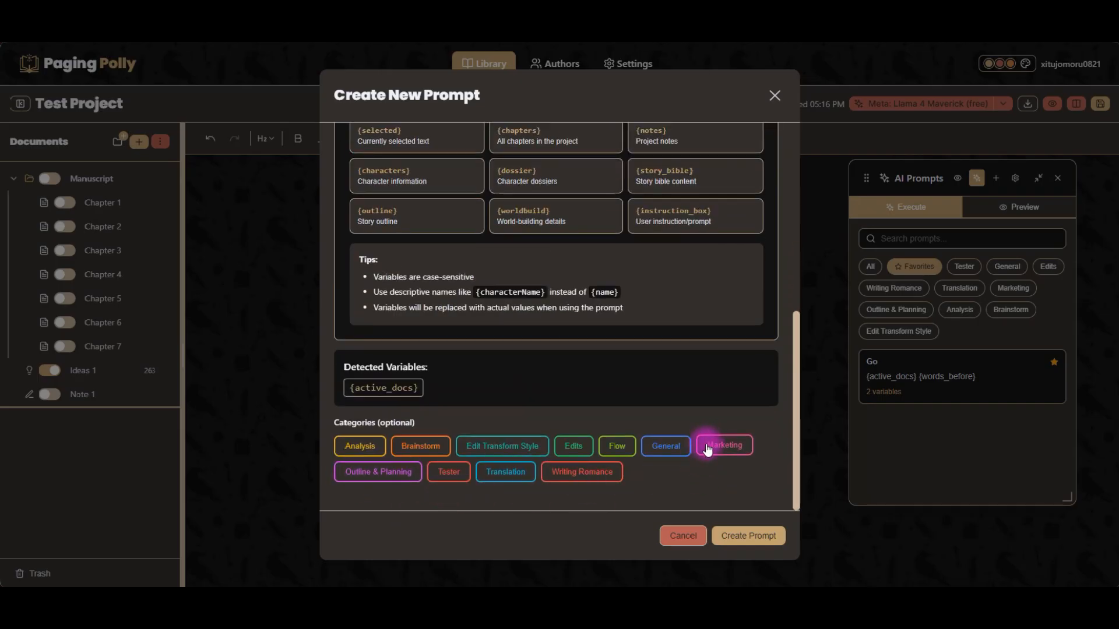
click(397, 445)
click(769, 535)
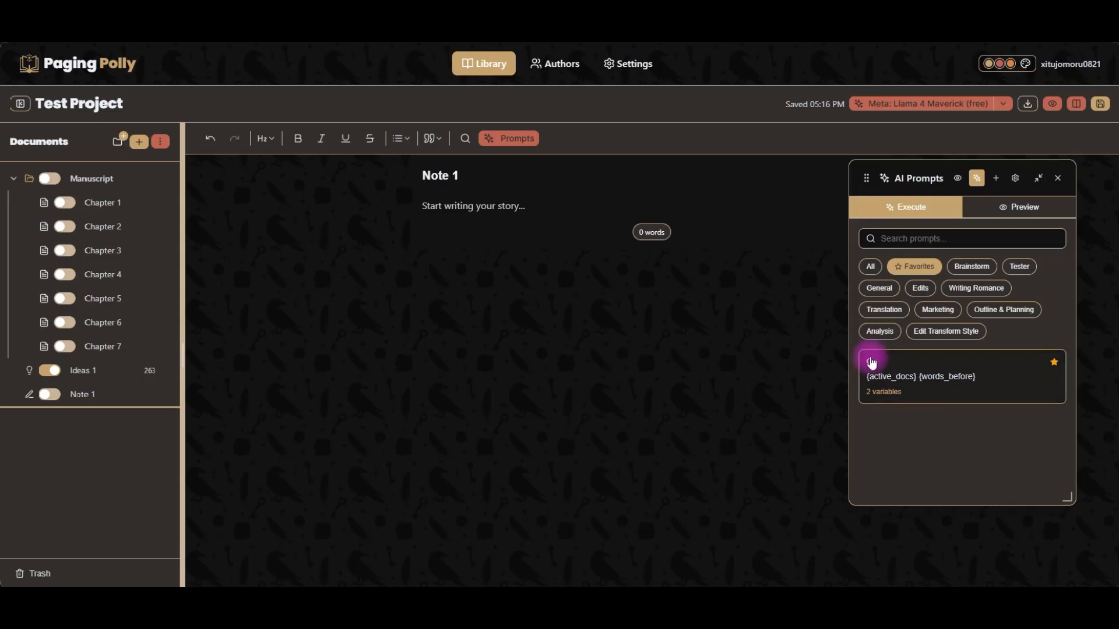
Filter the AI prompts to Brainstorm, open Pitch WorldBuild in preview mode, and read through its resolved text
click(972, 267)
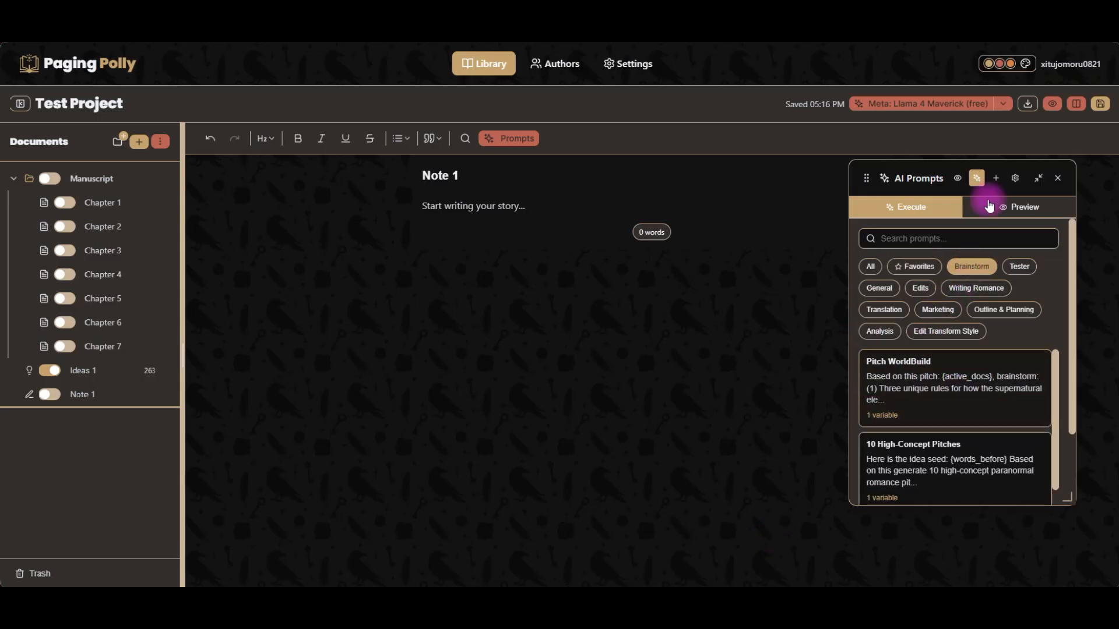
click(955, 180)
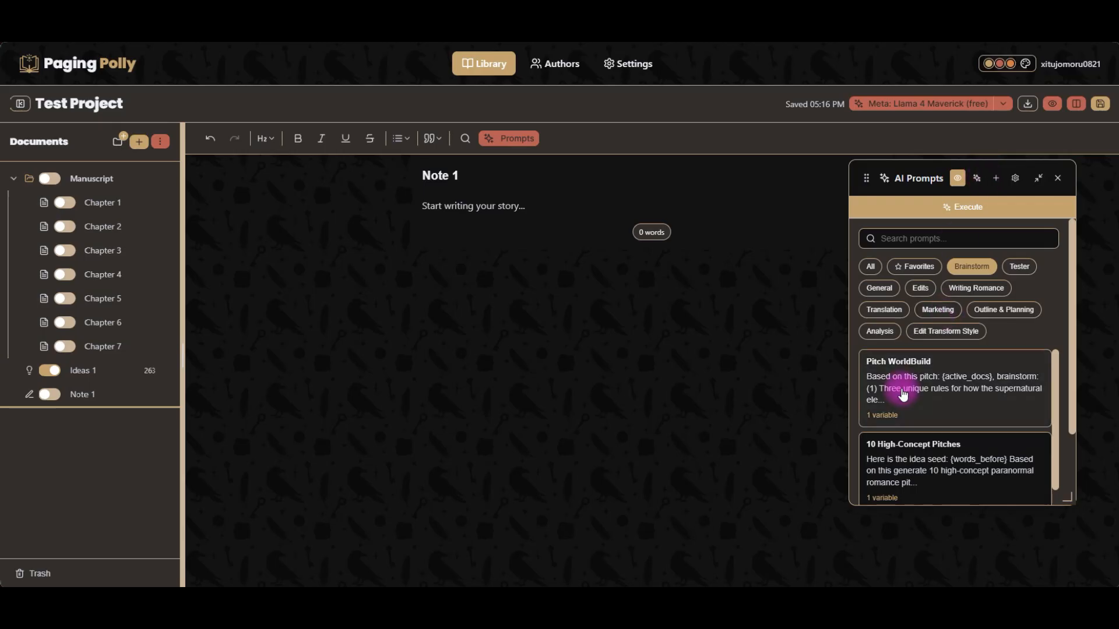
click(919, 383)
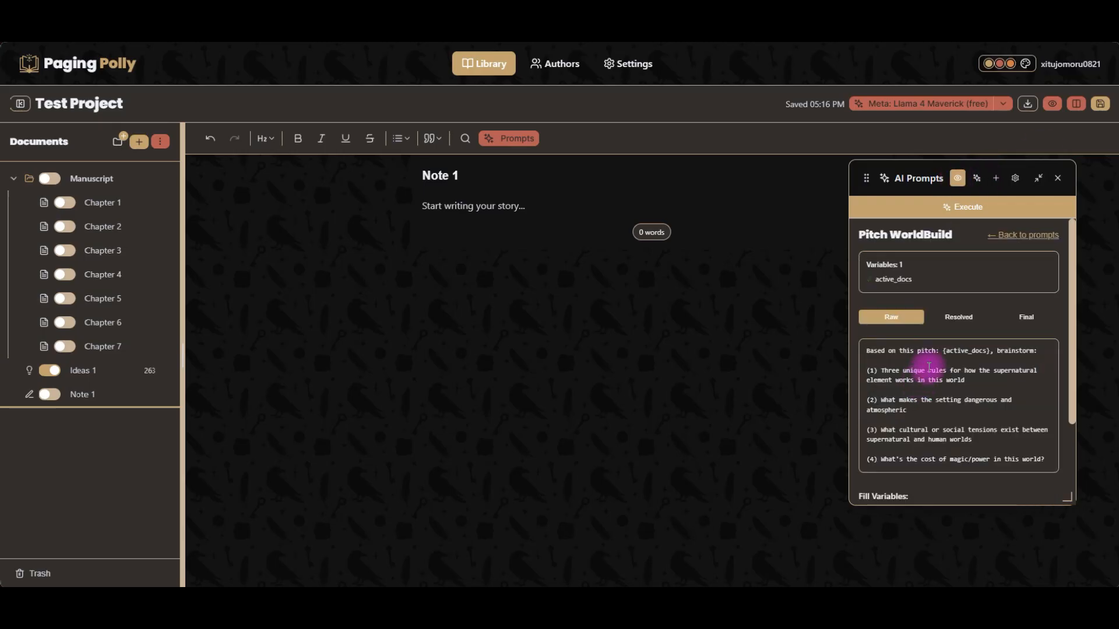
click(969, 318)
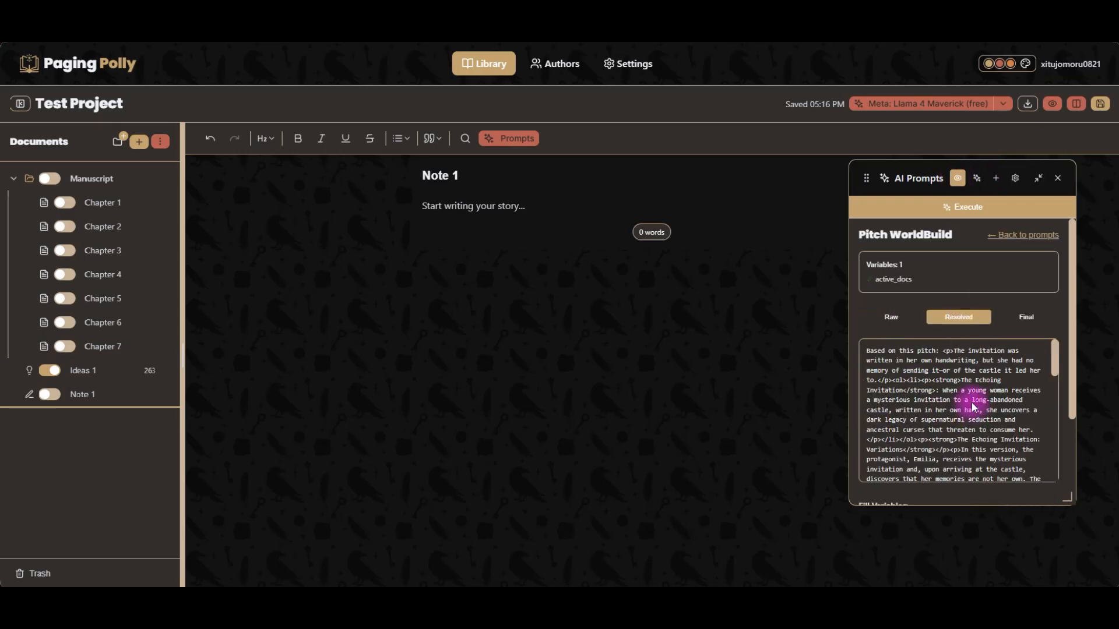
scroll(972, 407, down, 5)
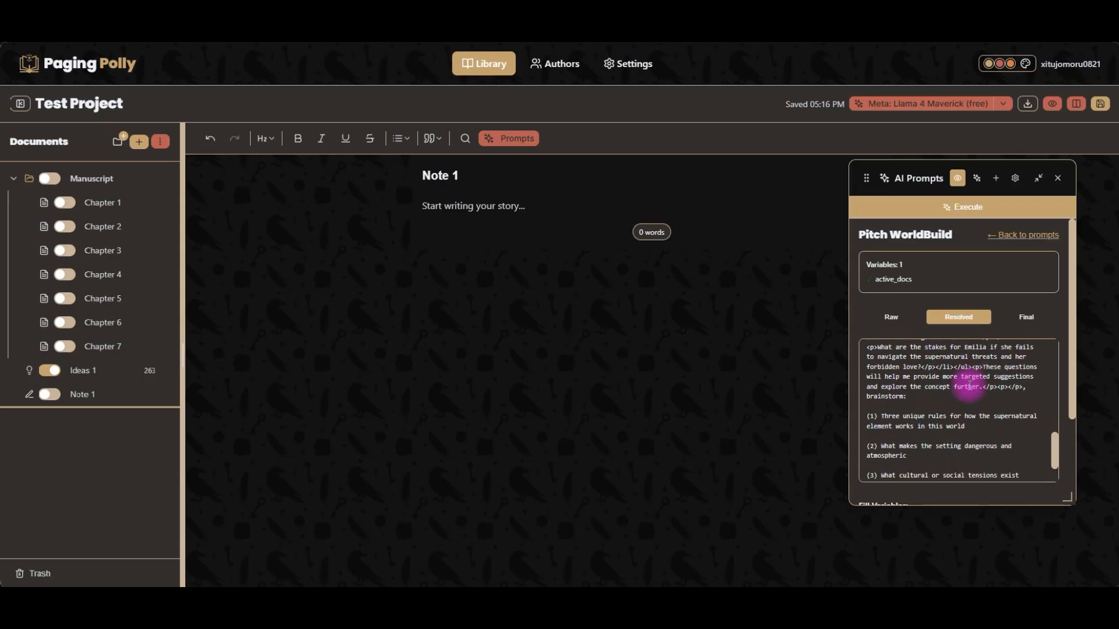
scroll(969, 387, up, 5)
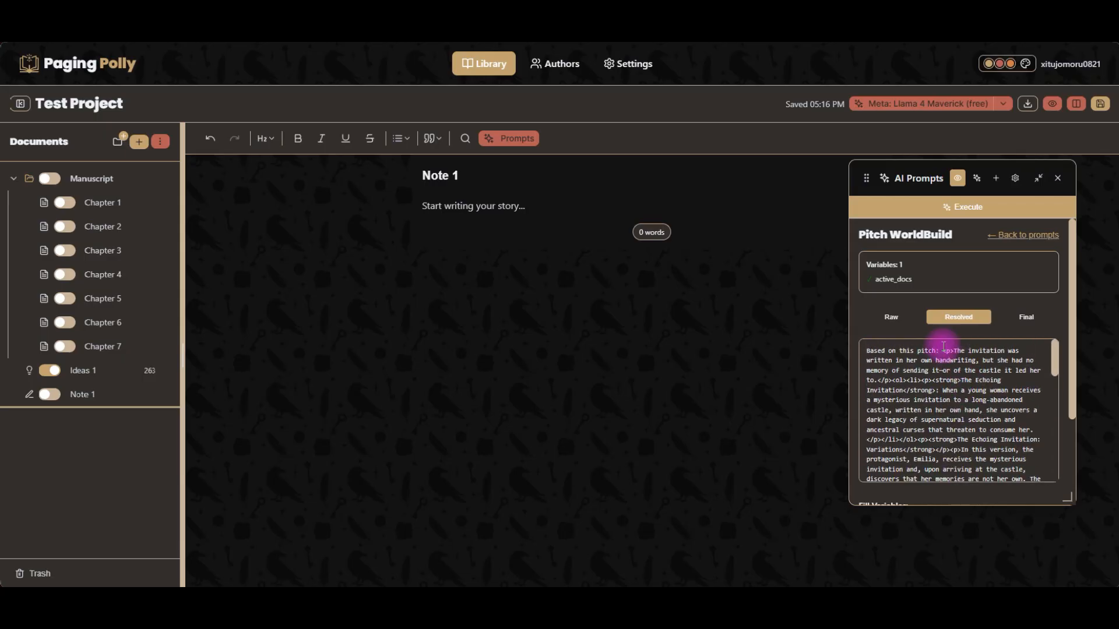
Compare the raw Pitch WorldBuild text with the resolved version down to the brainstorm questions, and place the cursor in Note 1's empty body
click(886, 318)
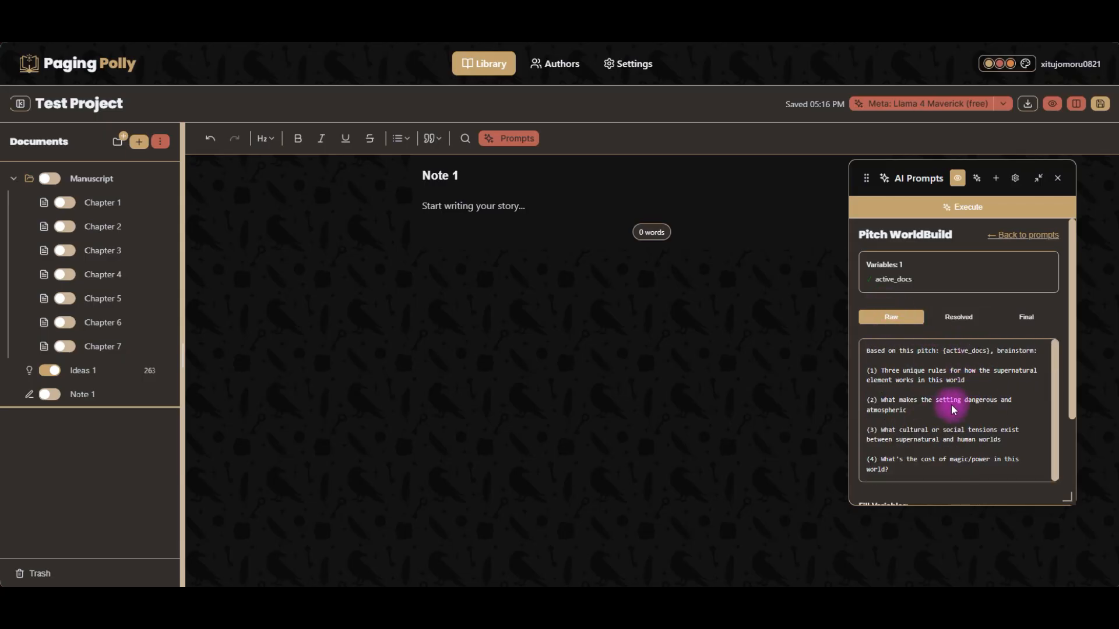
click(959, 318)
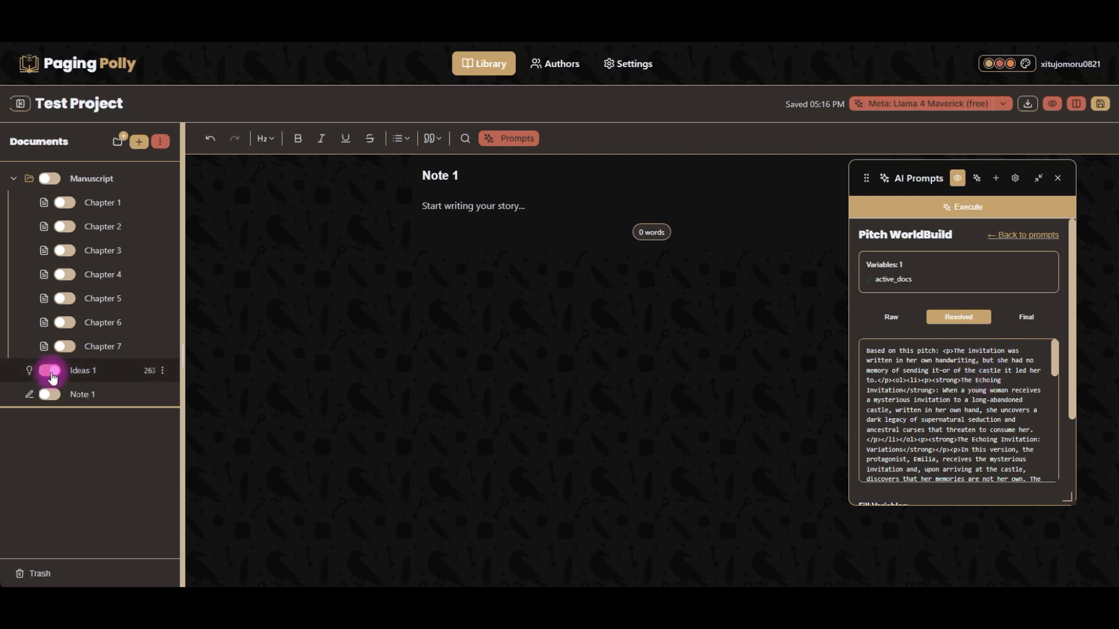
scroll(987, 438, down, 2)
scroll(987, 438, down, 8)
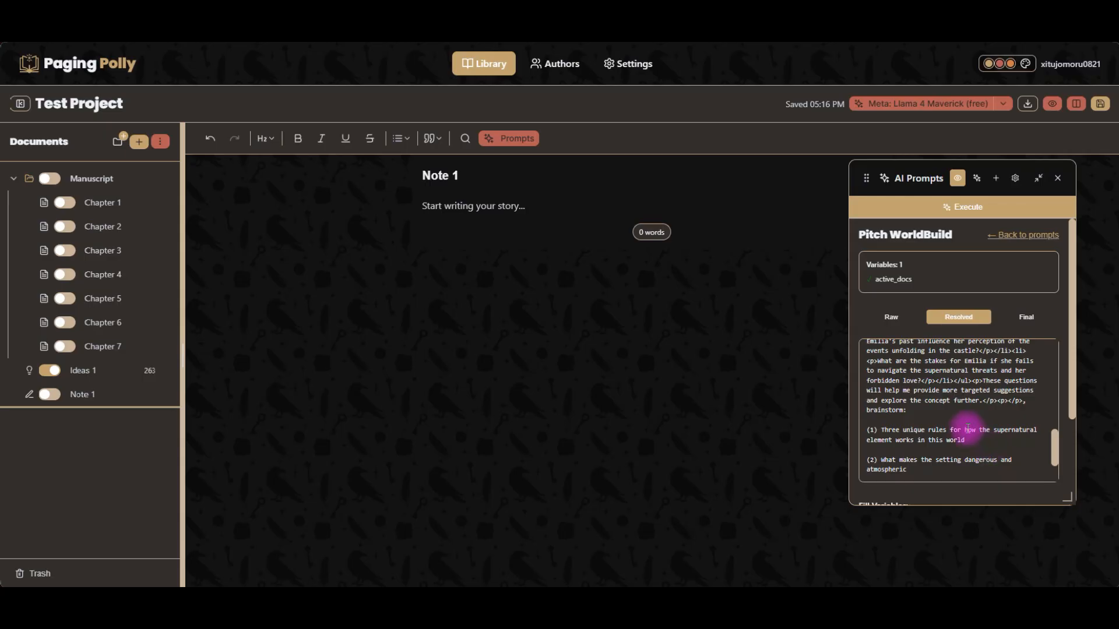
click(475, 204)
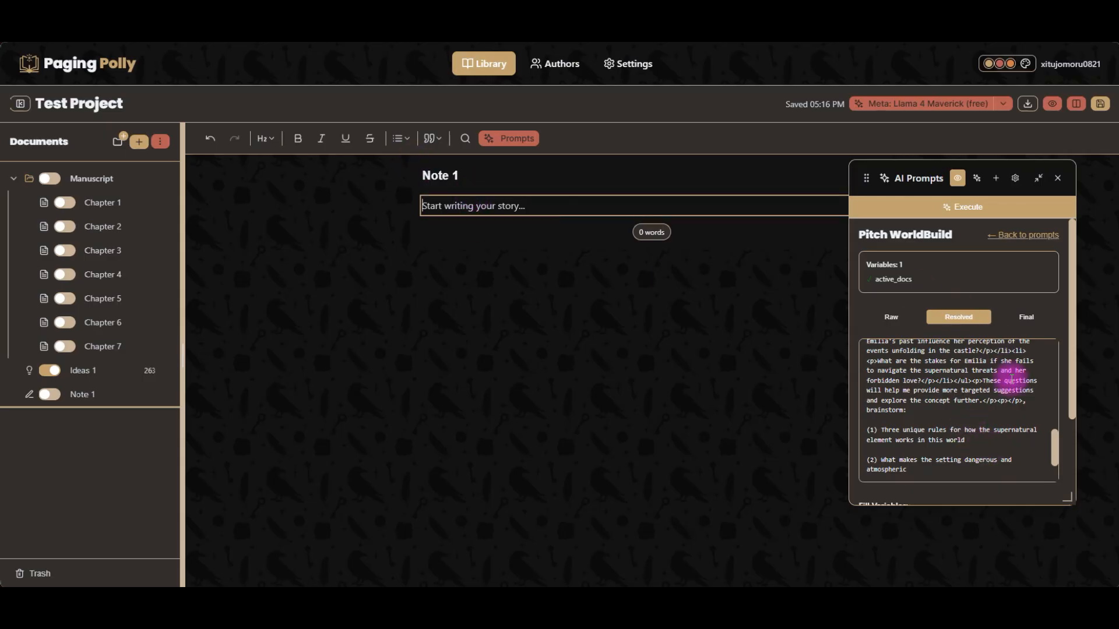
Check the Pitch WorldBuild prompt's filled {active_docs} variable, execute the prompt into Note 1, and read through the generated text
scroll(1006, 449, down, 2)
scroll(967, 454, down, 3)
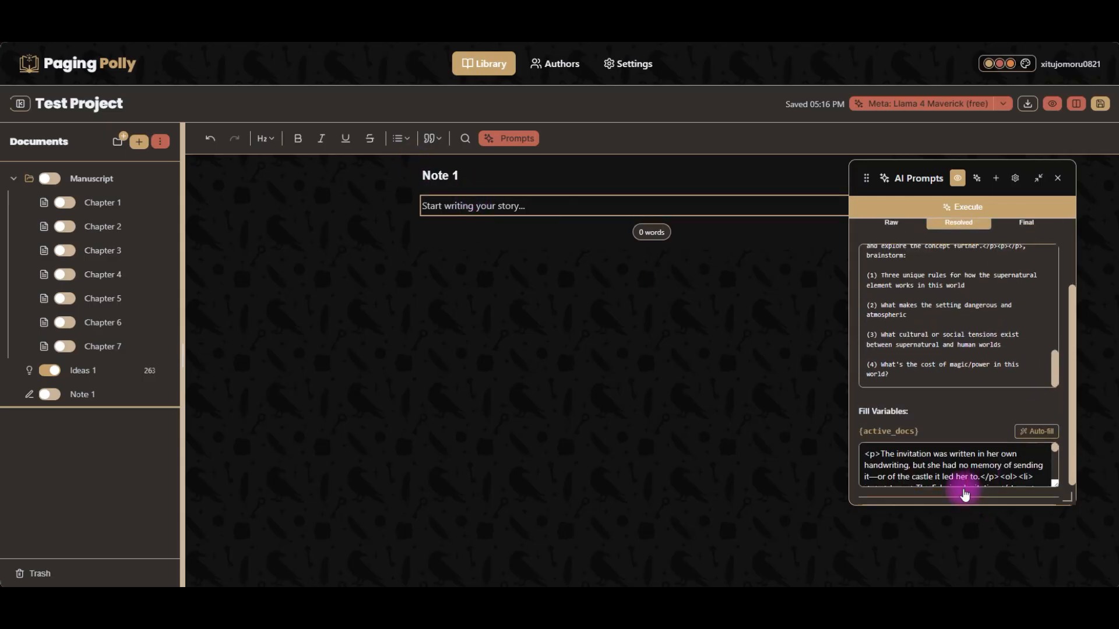
click(989, 487)
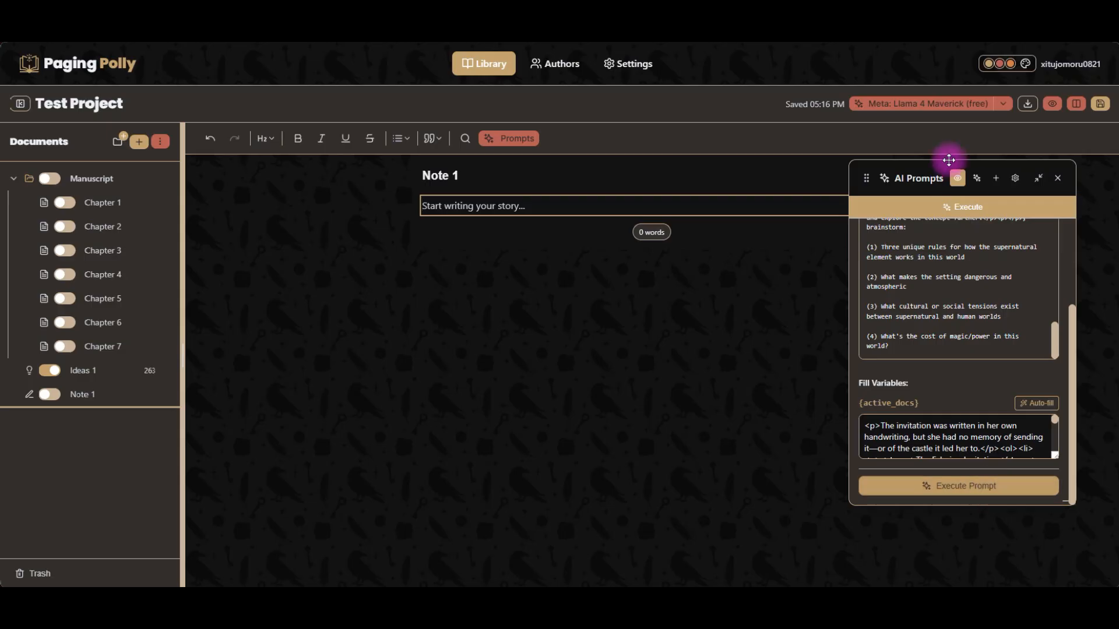
click(961, 489)
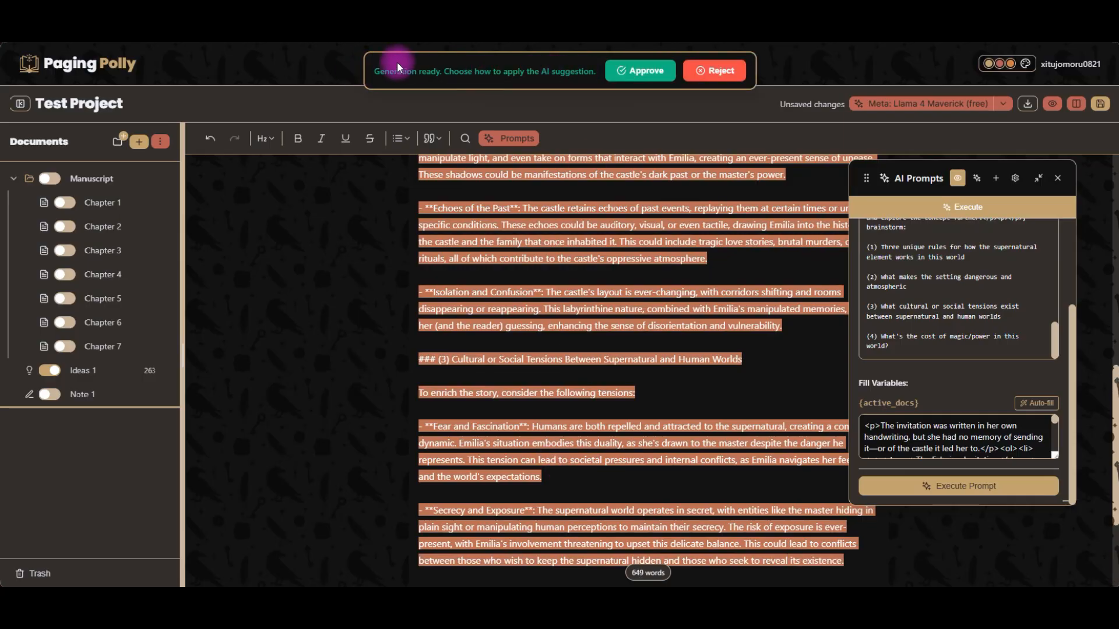
scroll(609, 516, down, 3)
scroll(616, 519, up, 7)
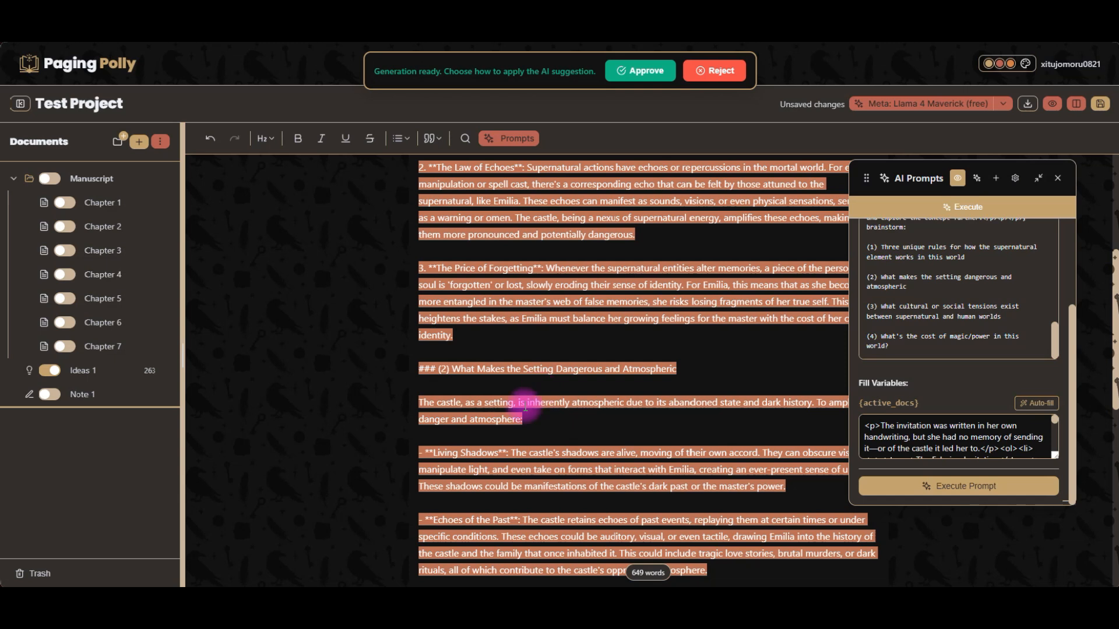
Reject the AI suggestion for Note 1 and save the project
click(718, 74)
click(466, 210)
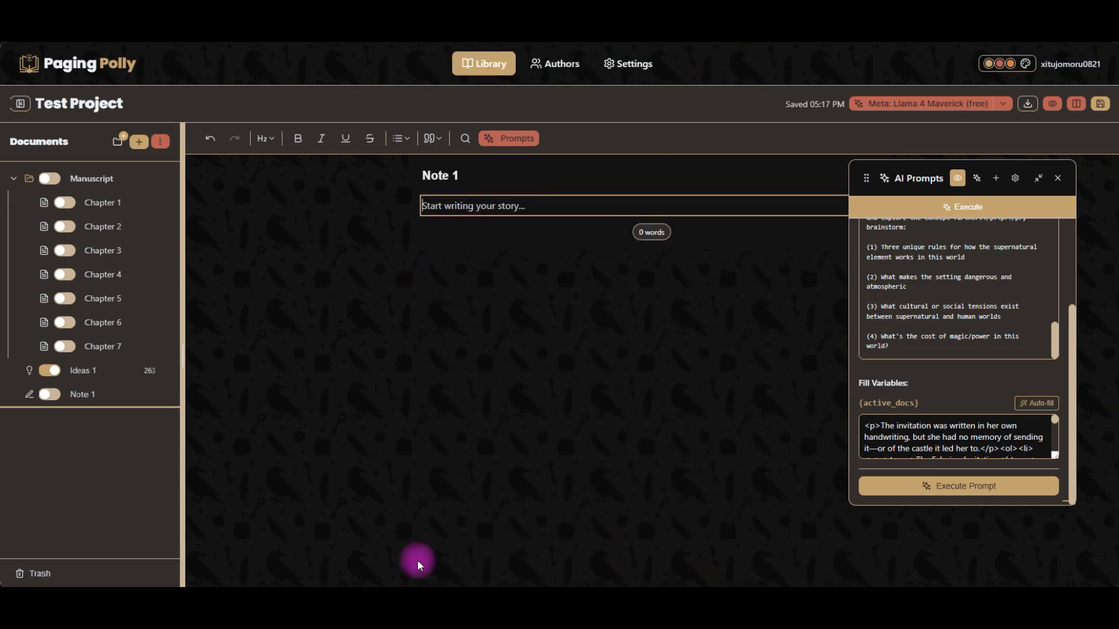
click(1101, 107)
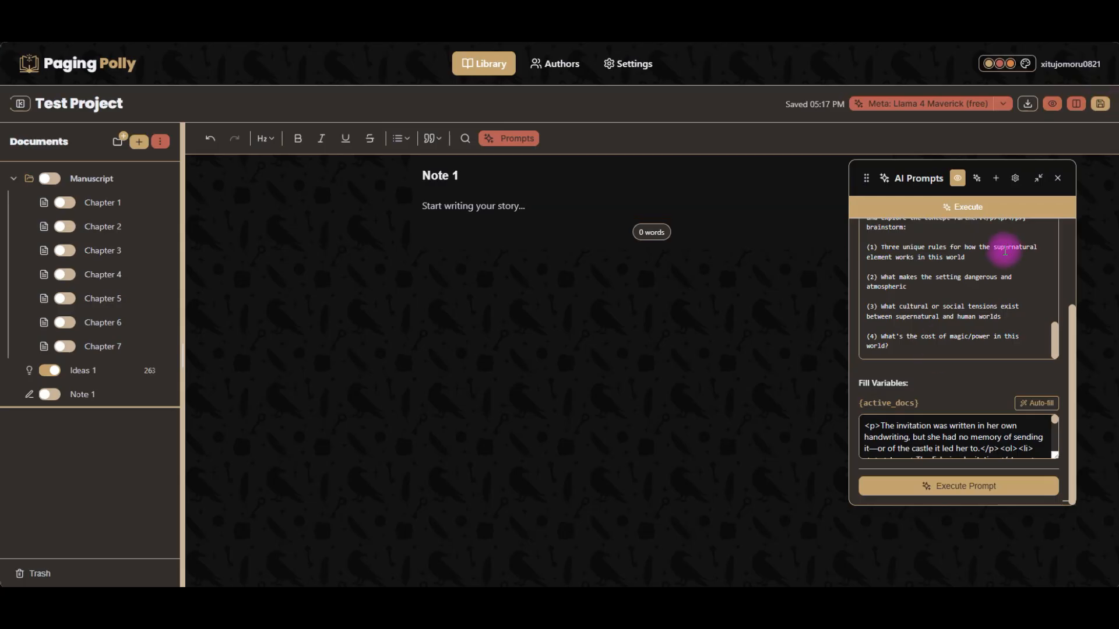
Return to the prompt list and switch the AI prompts from preview mode to direct execution
click(956, 179)
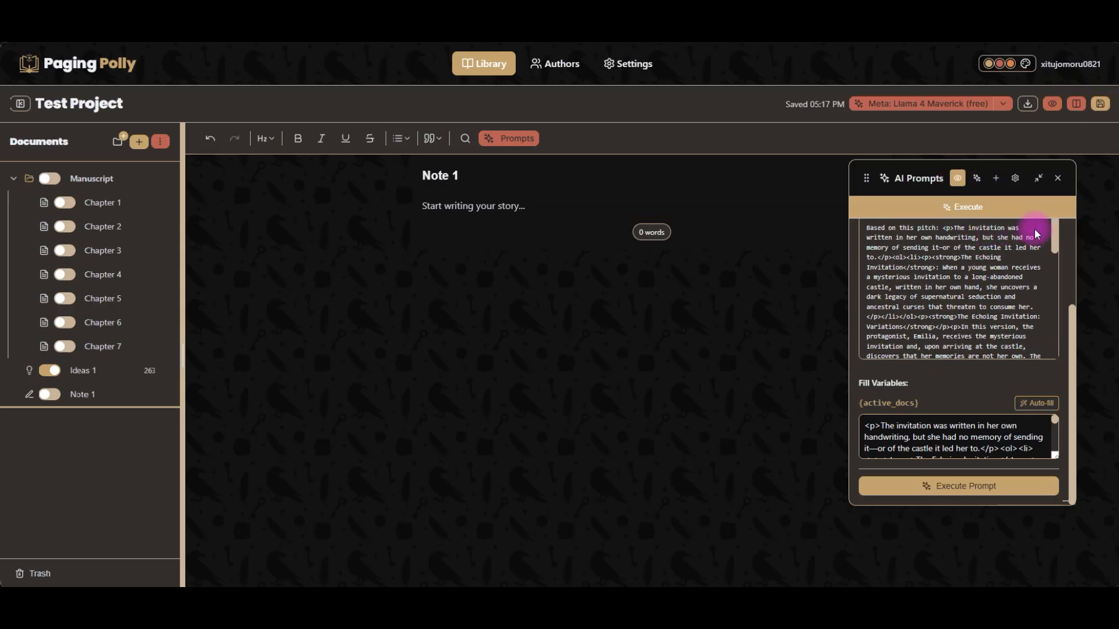
click(1029, 236)
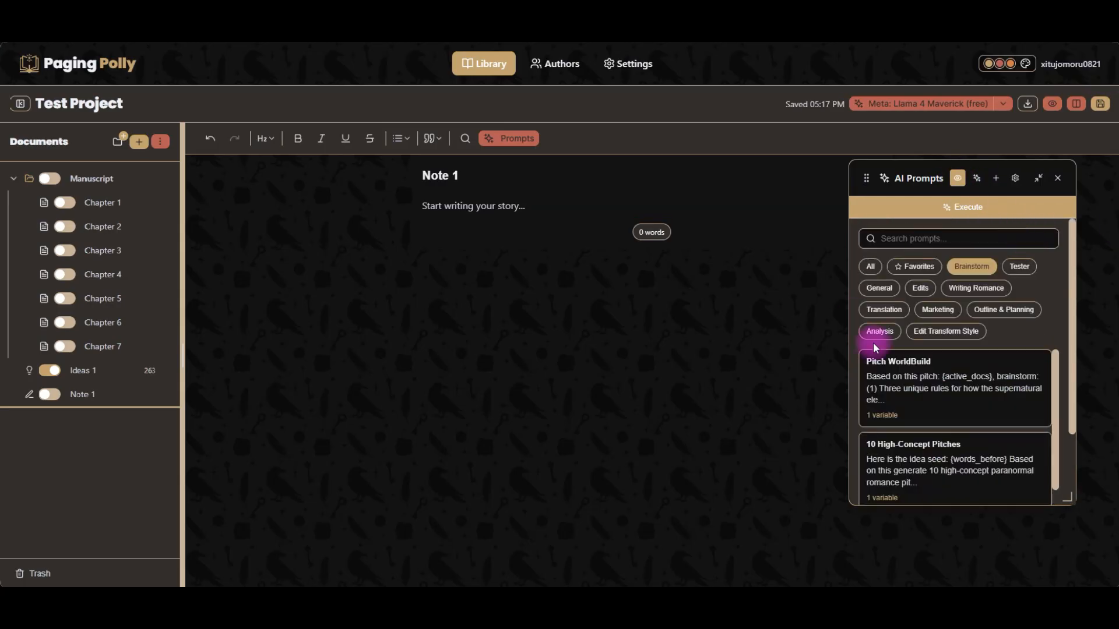
click(978, 180)
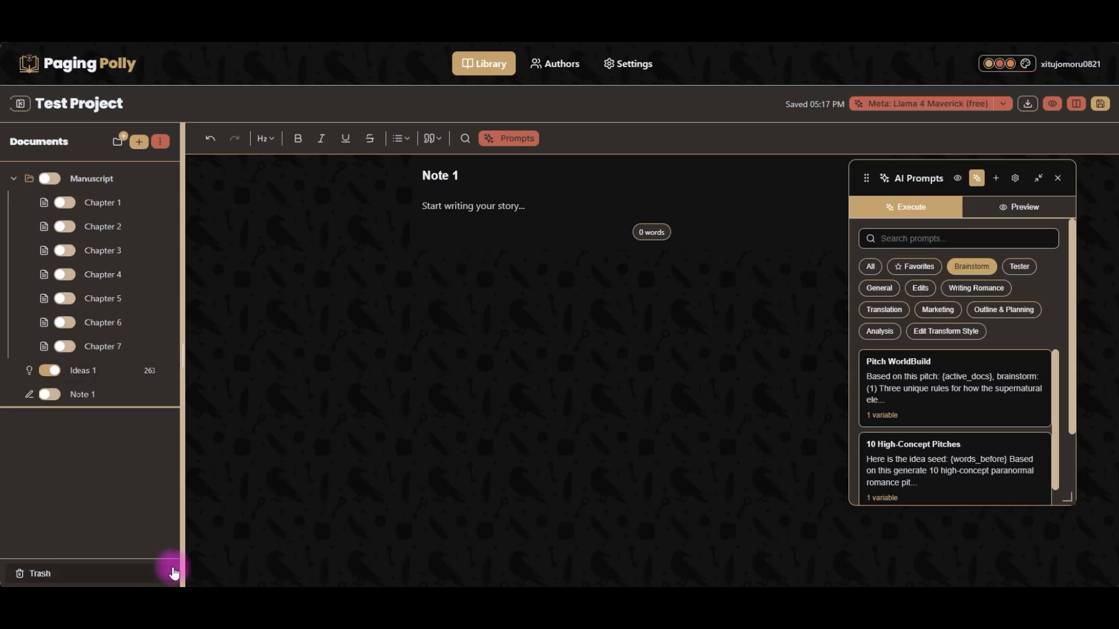
Open the Theme Builder in the application's settings
click(621, 66)
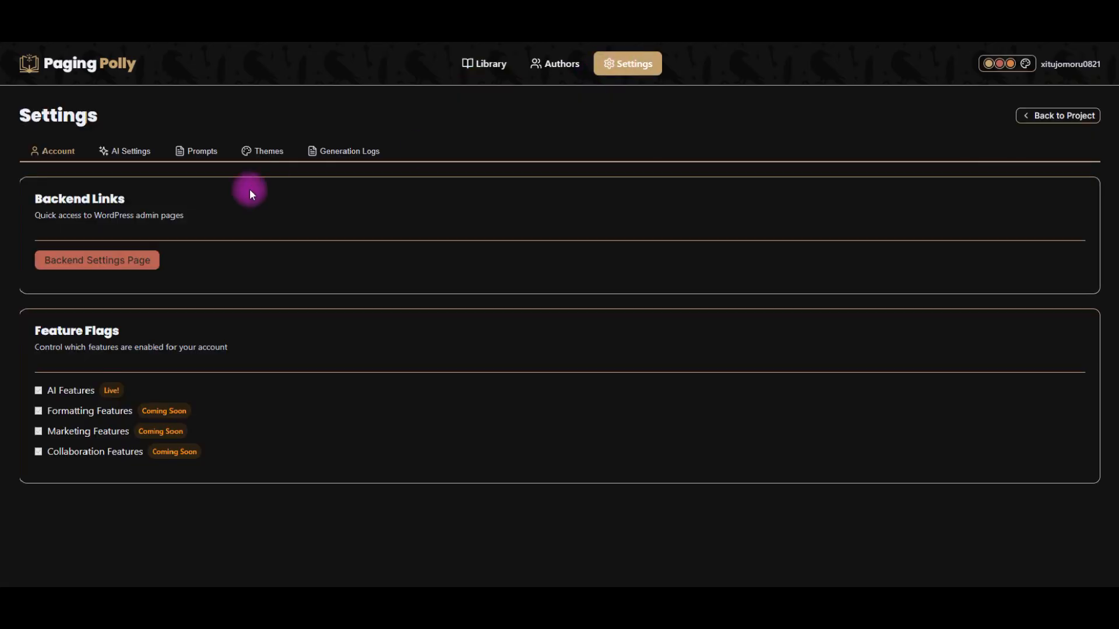
click(261, 158)
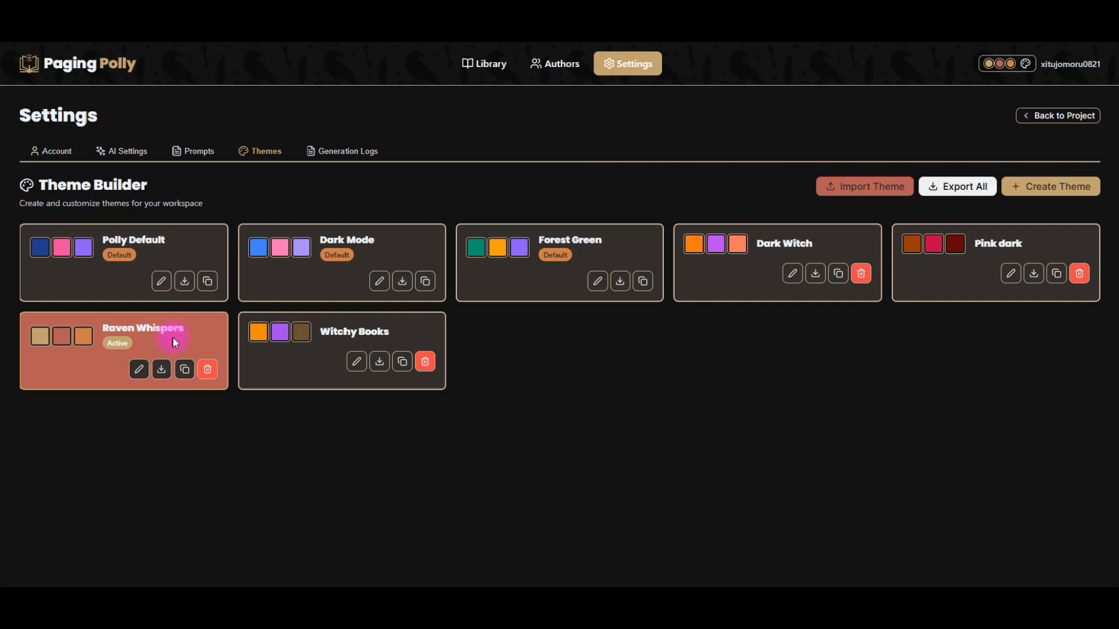
Try the Polly Default, Dark Mode, Forest Green, Dark Witch, Pink dark and Raven Whispers themes one after another
click(1003, 69)
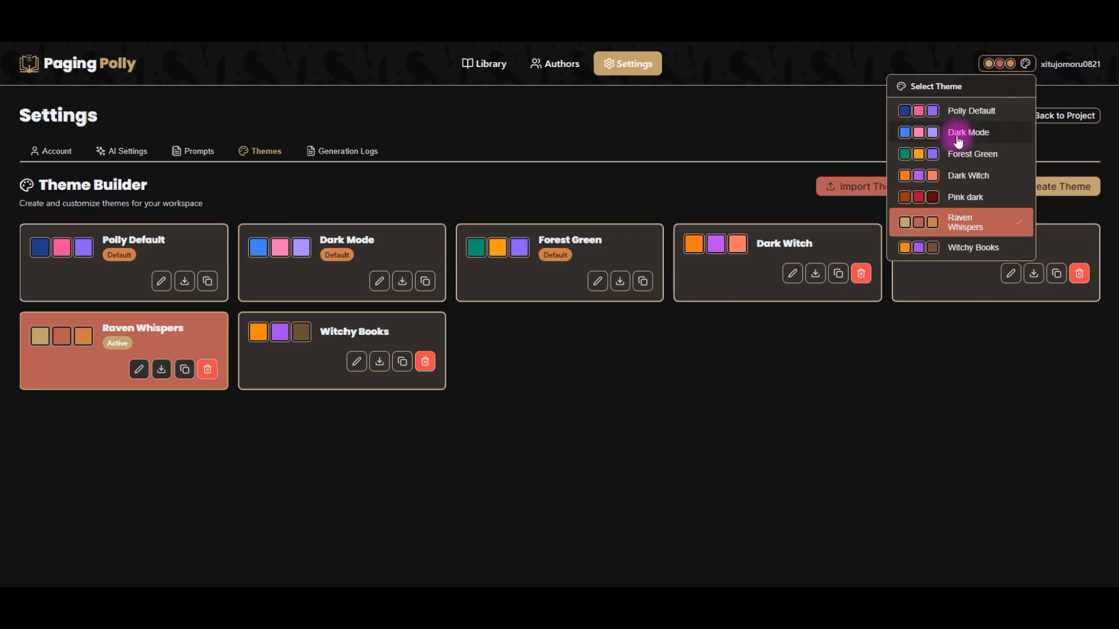
click(963, 111)
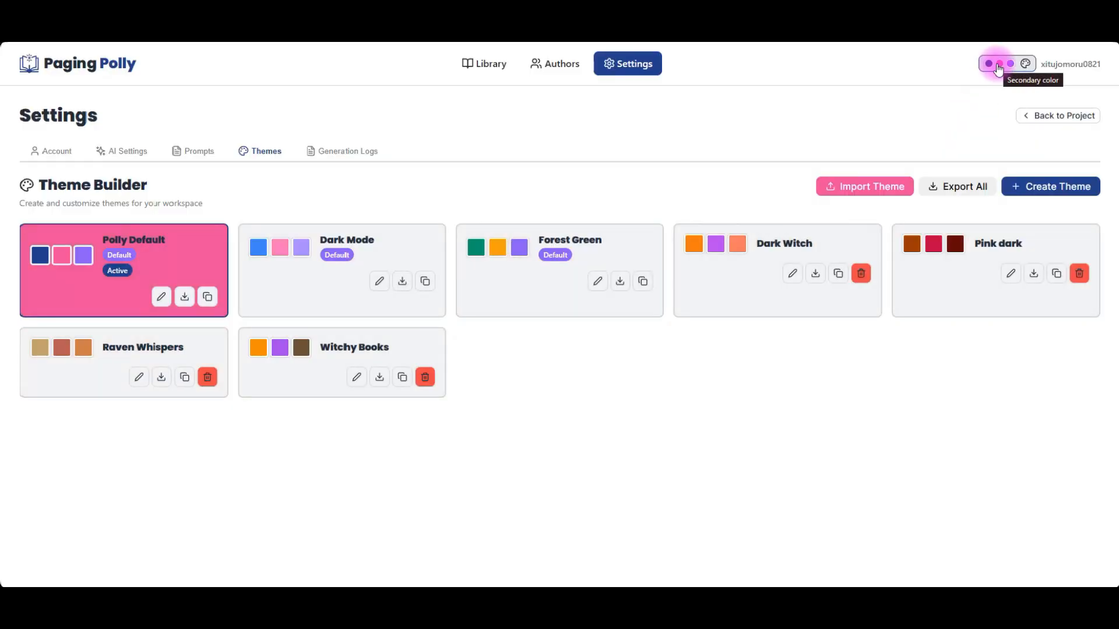
click(999, 68)
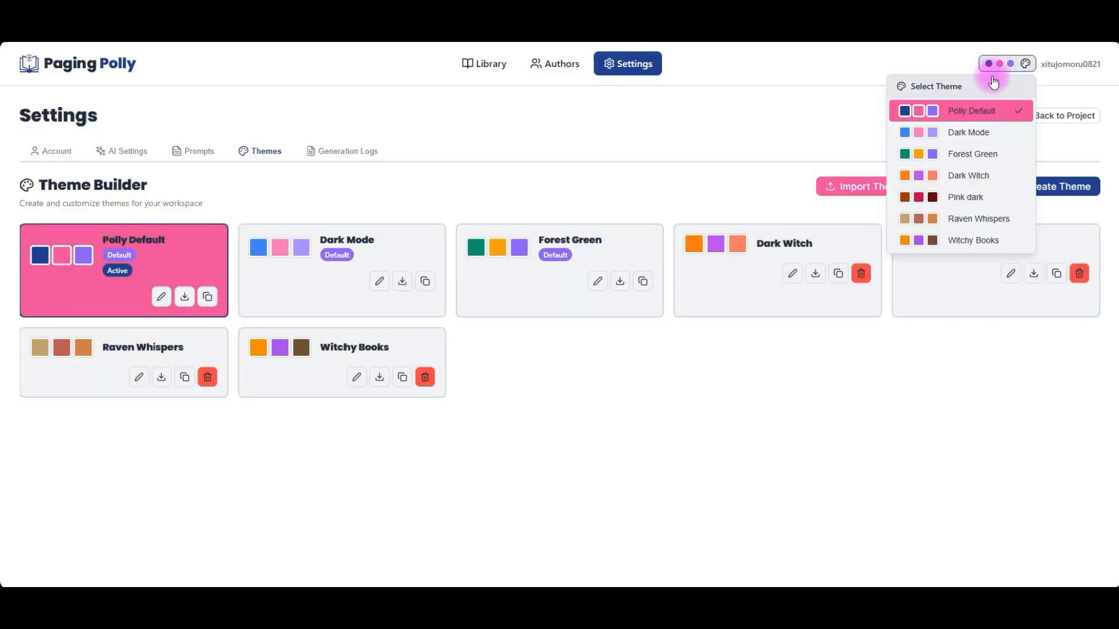
click(965, 129)
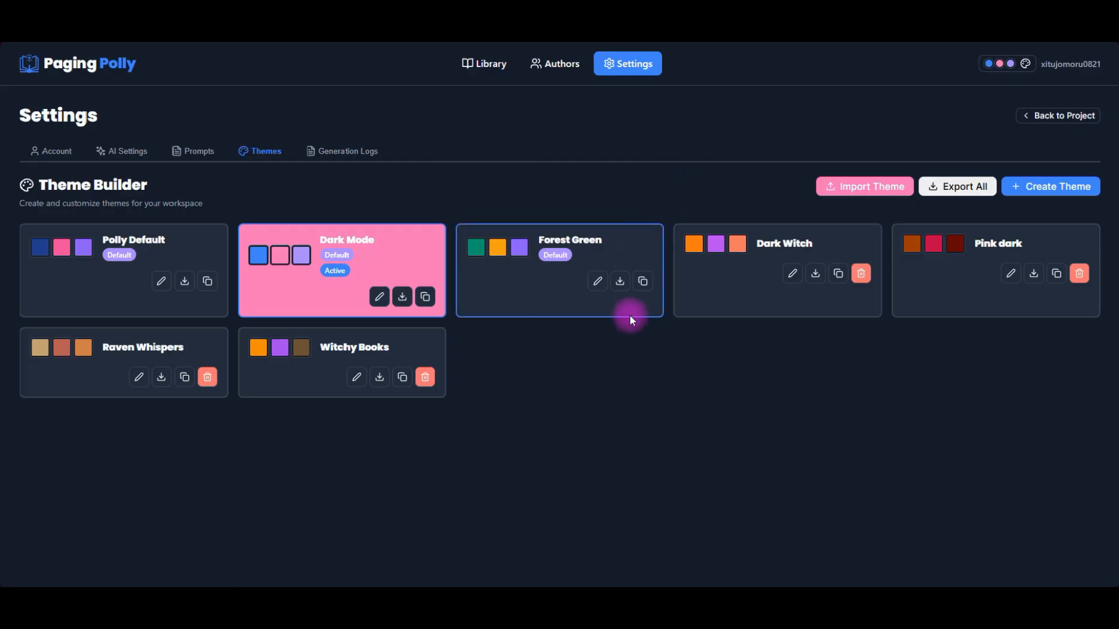
click(1003, 68)
click(971, 152)
click(1000, 68)
click(969, 174)
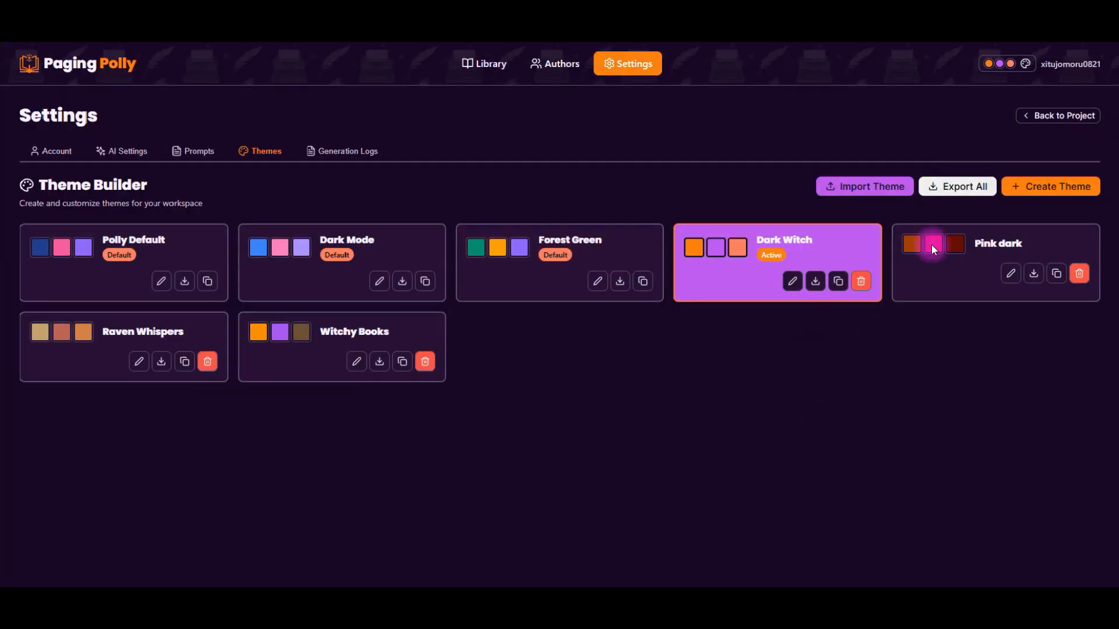
click(997, 75)
click(967, 195)
click(1009, 68)
click(982, 219)
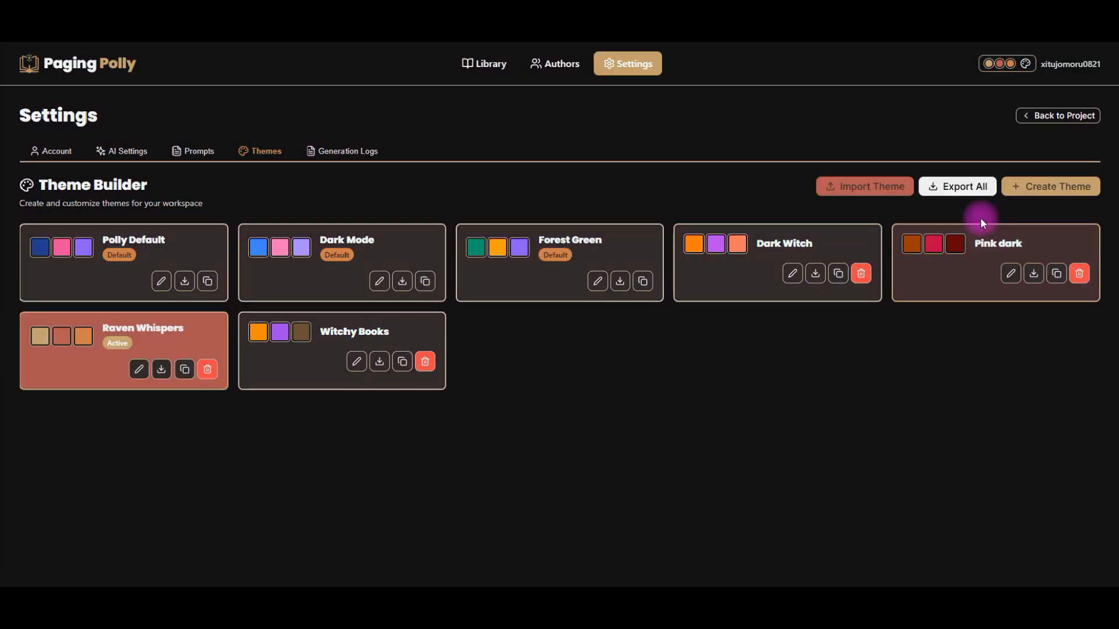
Apply the Witchy Books theme to the workspace
click(1013, 63)
click(990, 251)
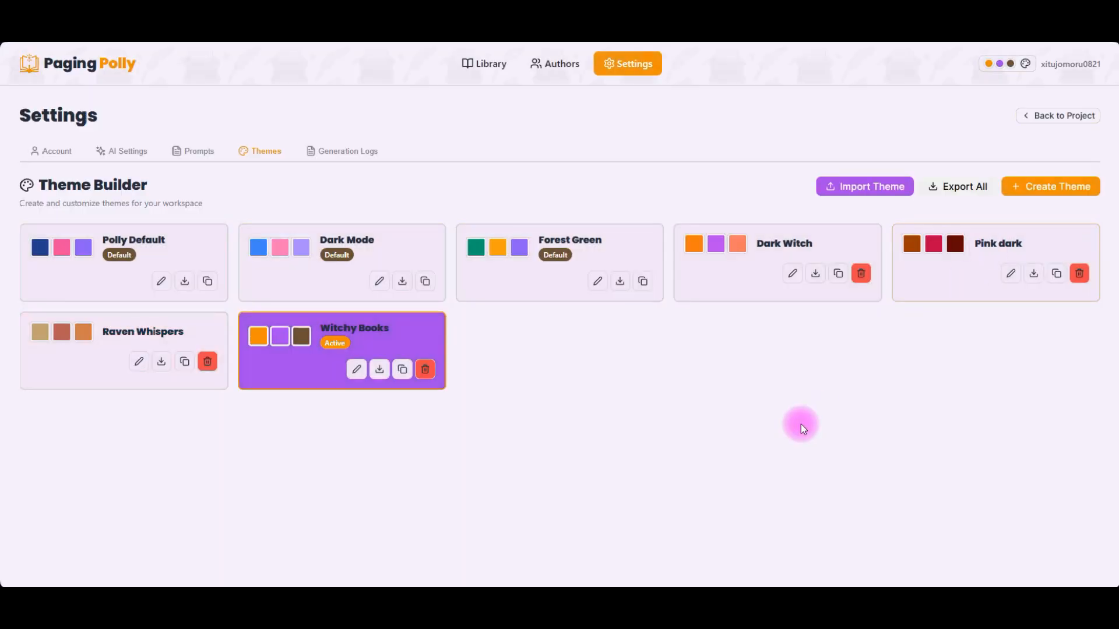
click(486, 346)
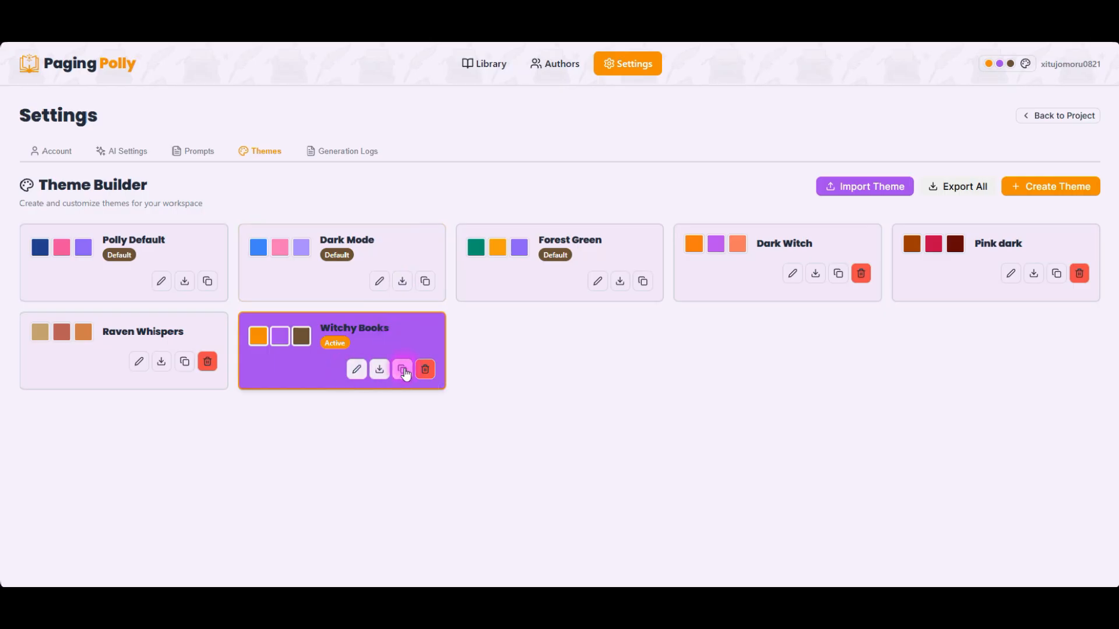
Examine the Witchy Books theme's colour and pattern overlay settings, and close its editor without saving
click(356, 370)
scroll(434, 399, down, 5)
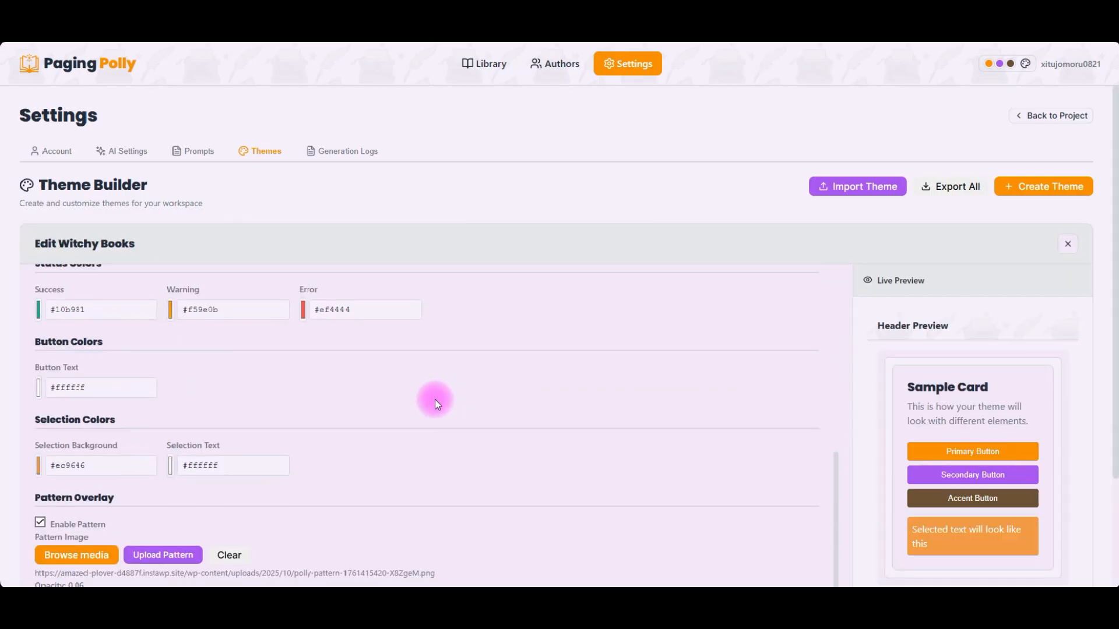
scroll(434, 400, up, 5)
scroll(916, 438, down, 6)
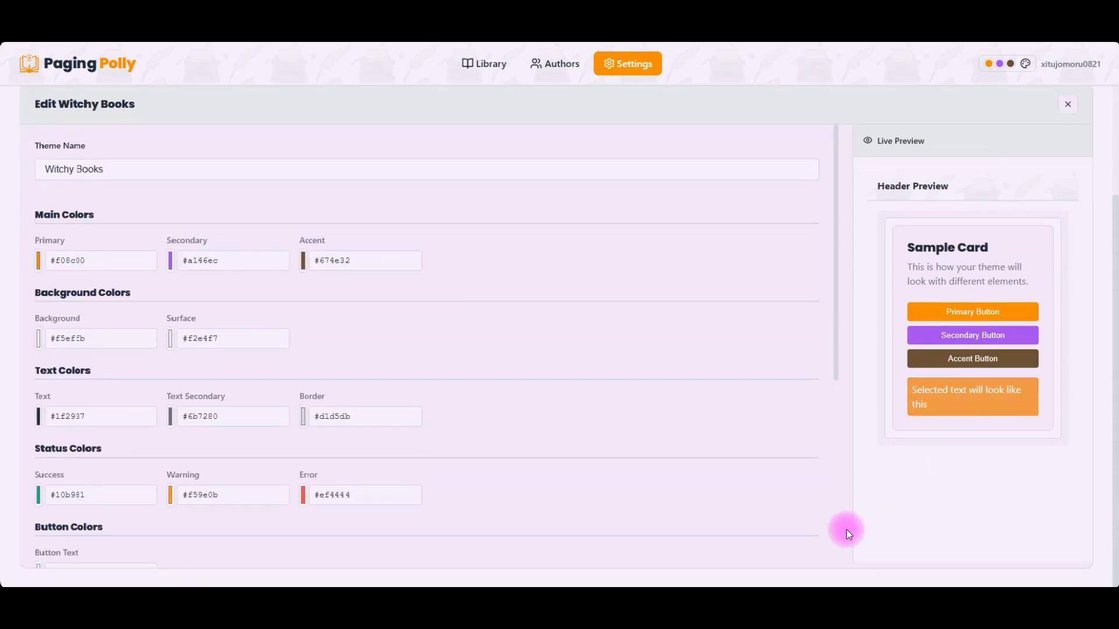
click(672, 542)
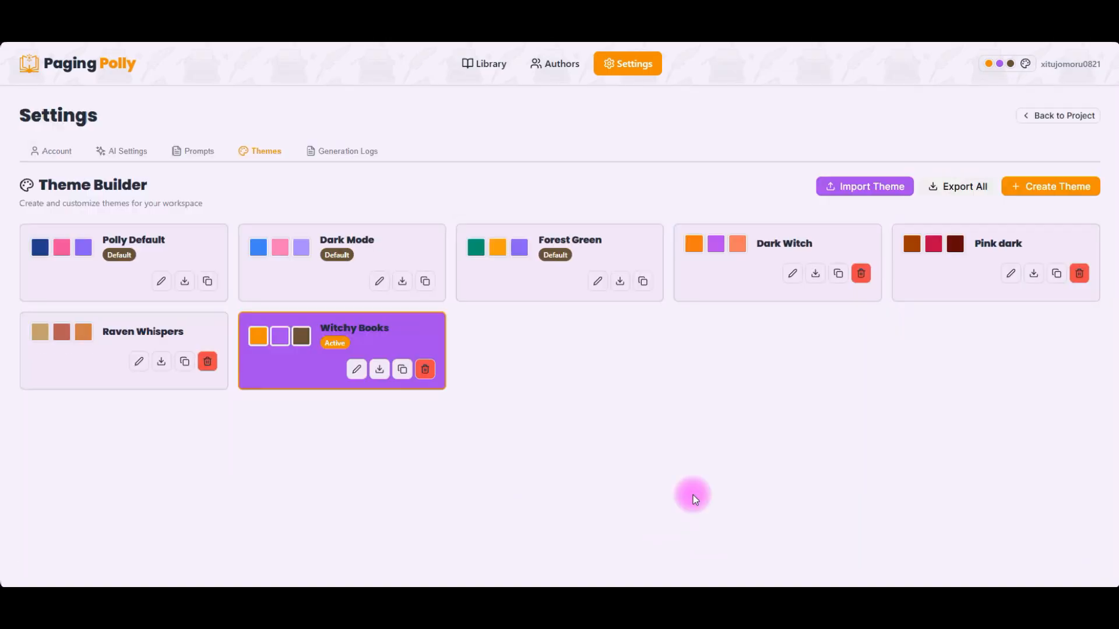
Start a new theme and look through its colour, pattern overlay and blend mode options
click(1054, 194)
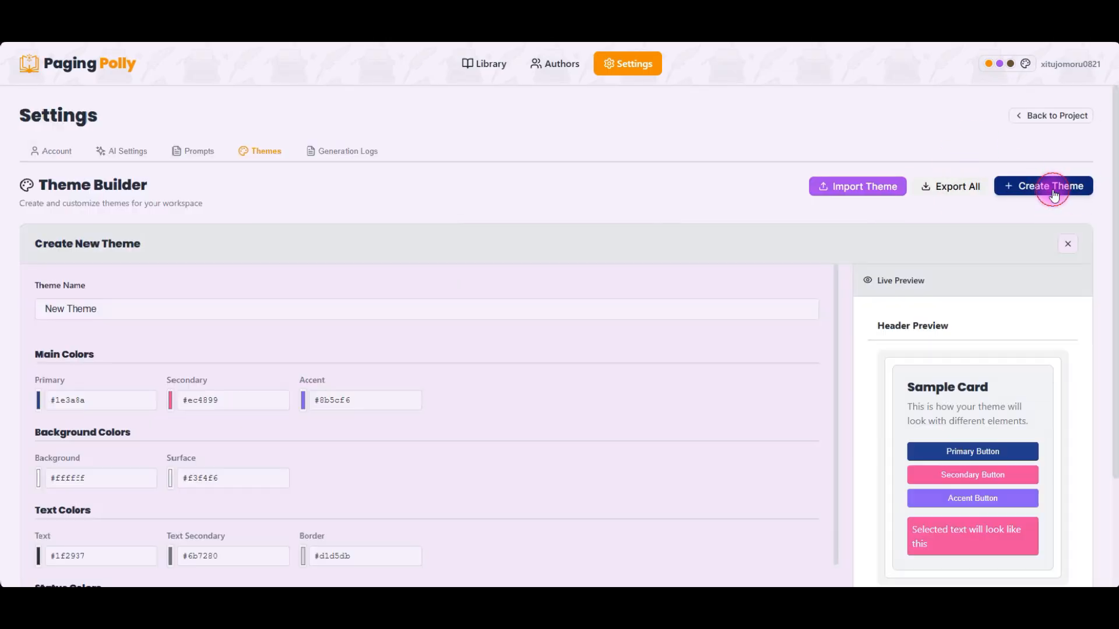
scroll(316, 311, down, 8)
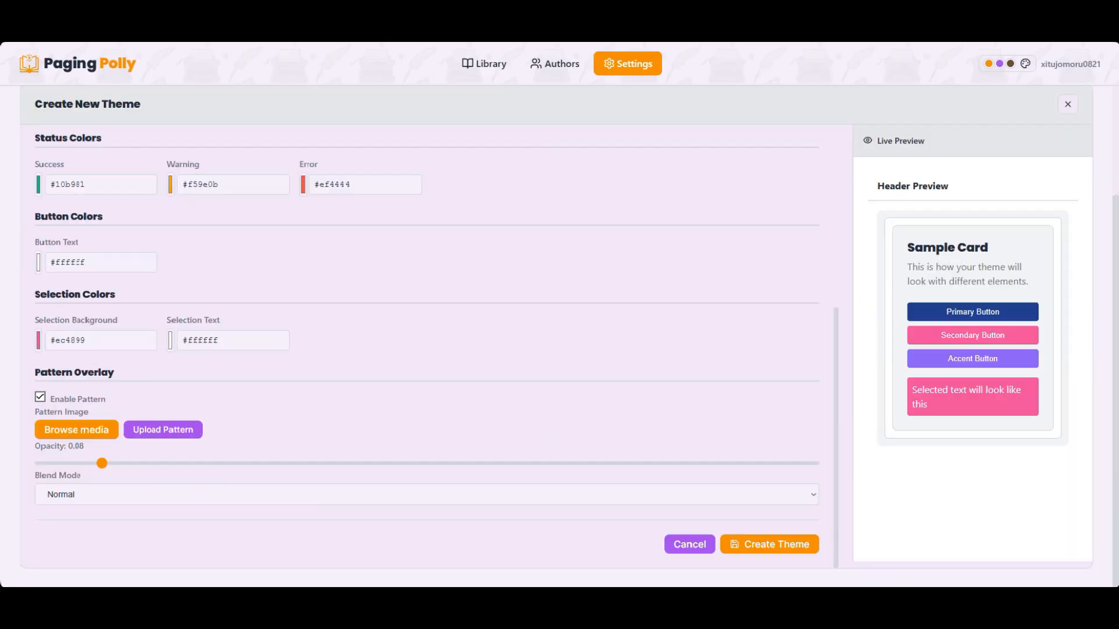
Switch to the WordPress admin and open the file upload area of the Media Library
click(512, 36)
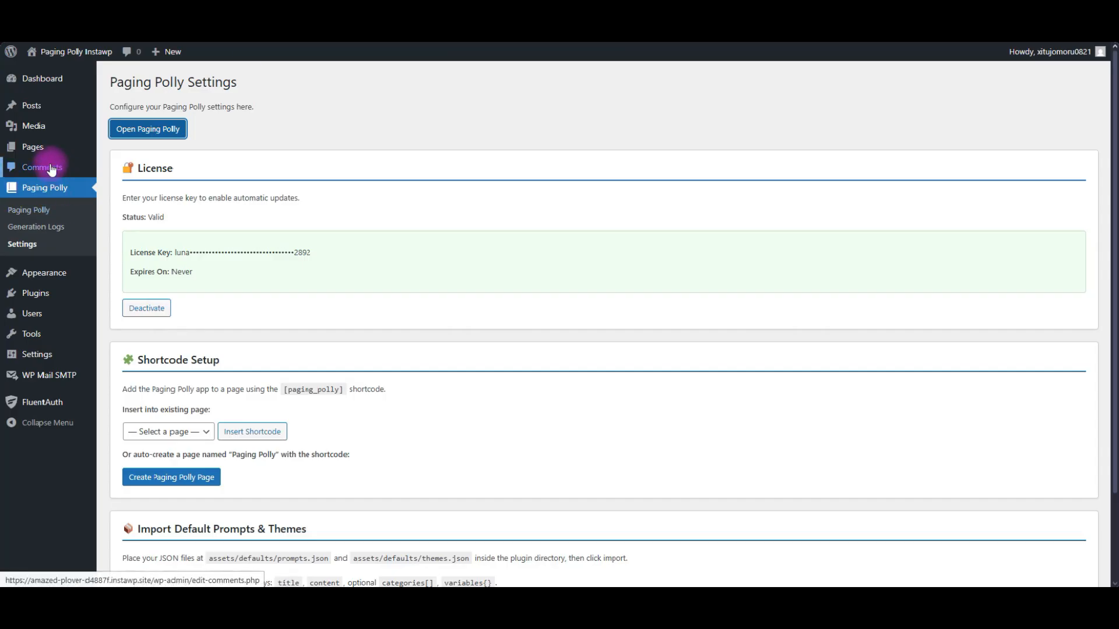
mouse_move(48, 133)
click(119, 127)
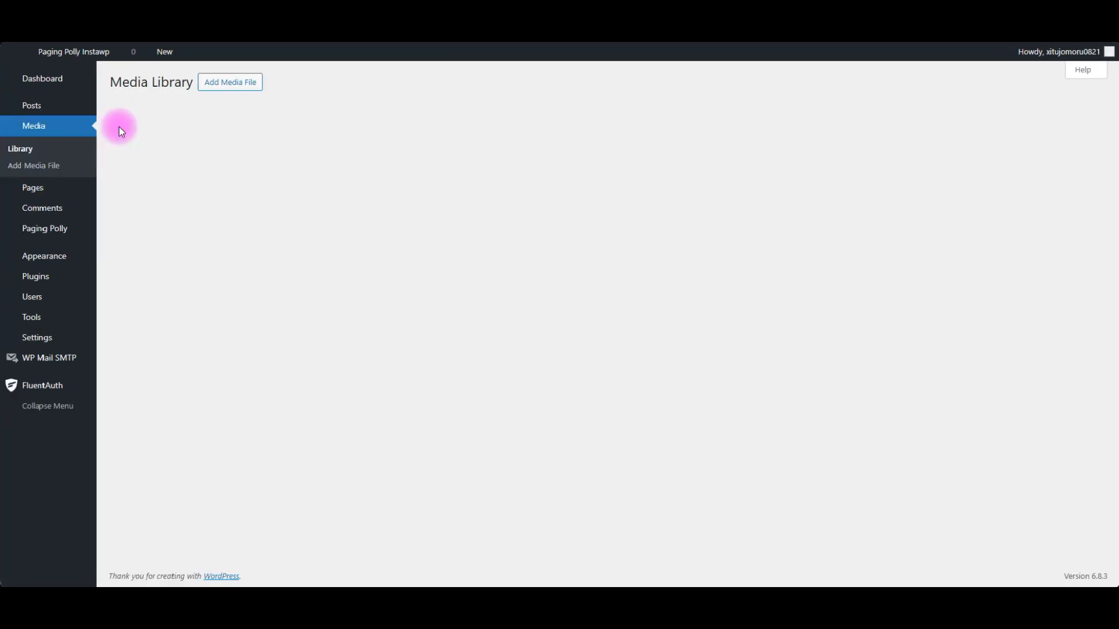
click(246, 83)
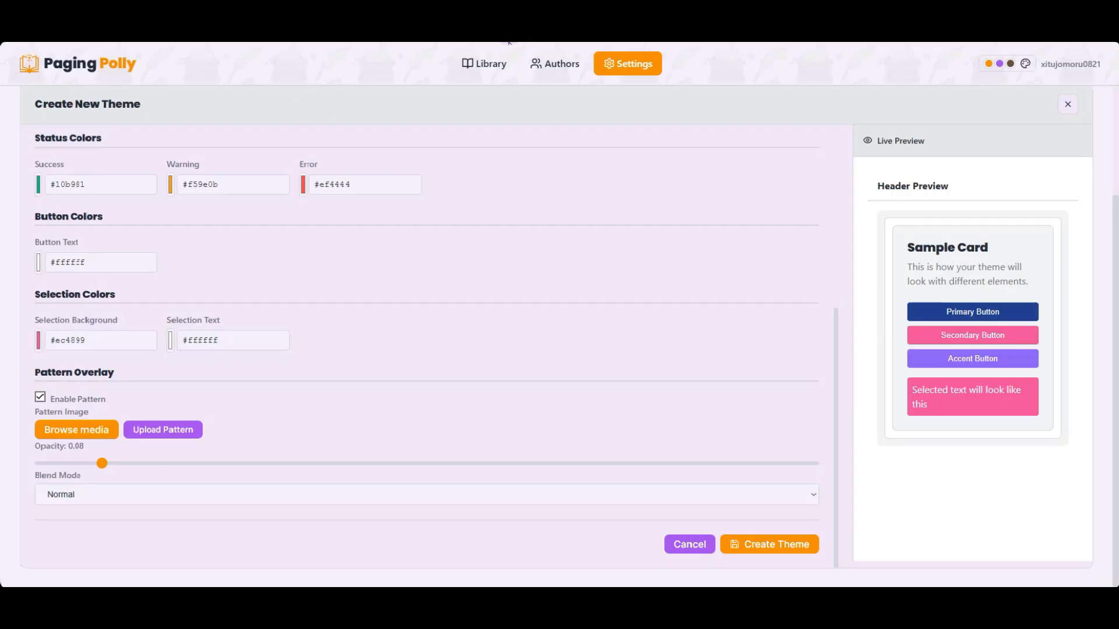
Switch back to Paging Polly, review the Bleeding Roses theme draft's settings, and cancel the draft
scroll(210, 165, up, 5)
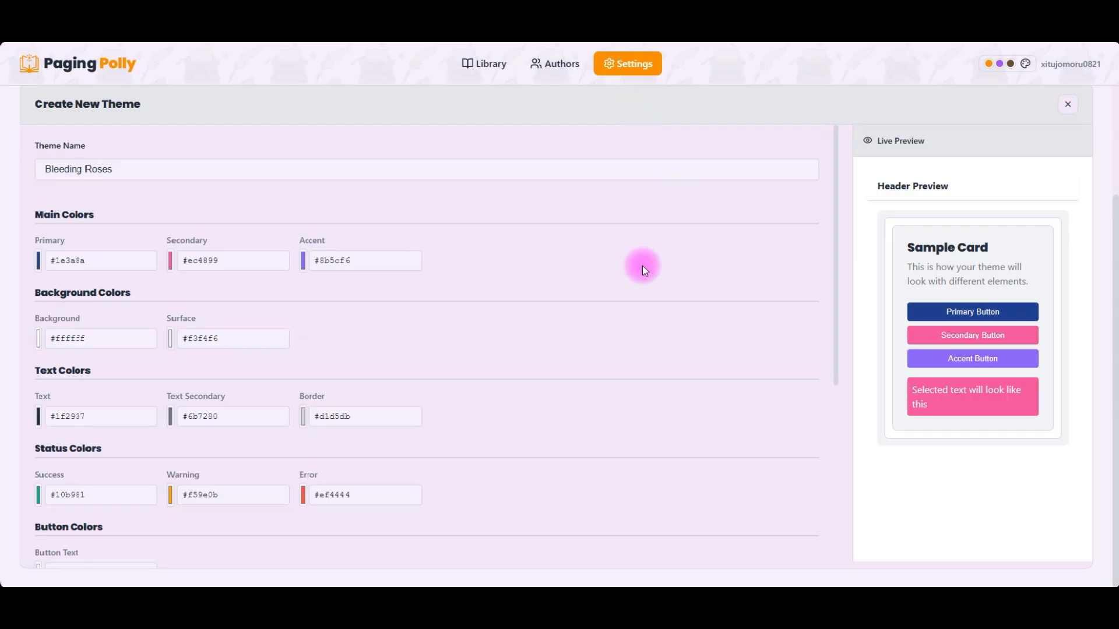
scroll(390, 159, up, 3)
scroll(767, 516, down, 7)
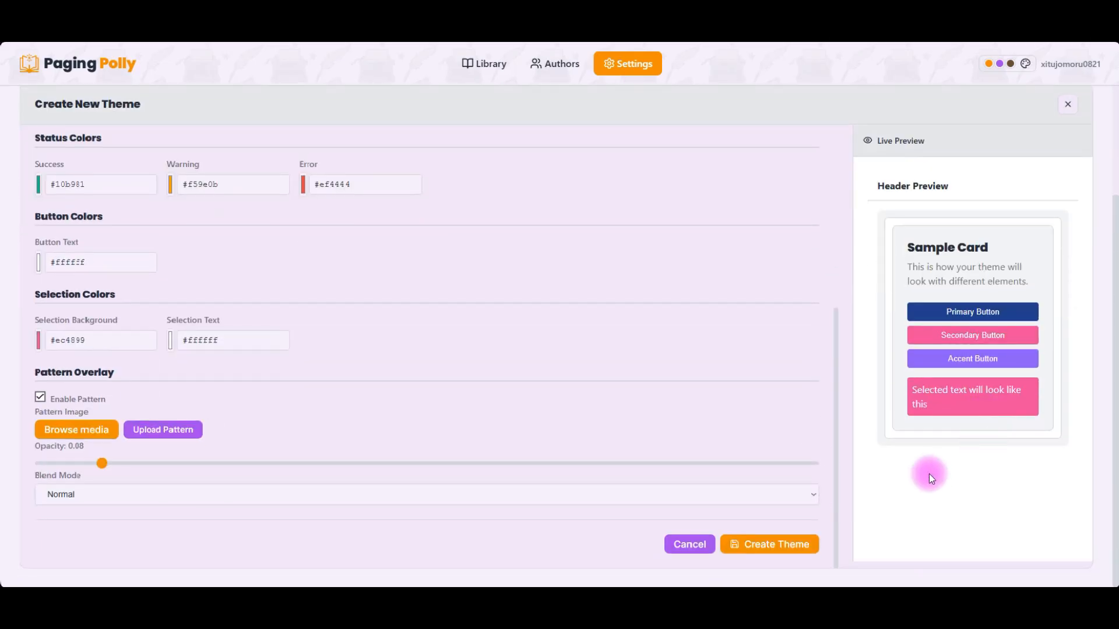
click(692, 544)
click(58, 151)
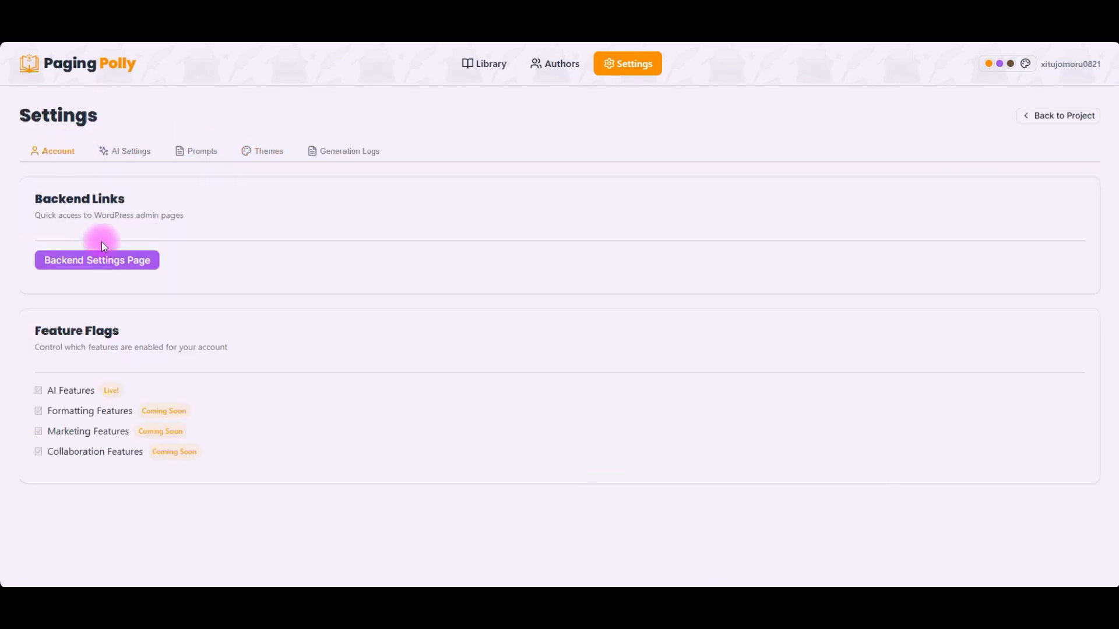
Start another new theme in the Theme Builder and name it Bleeding Roses
click(259, 153)
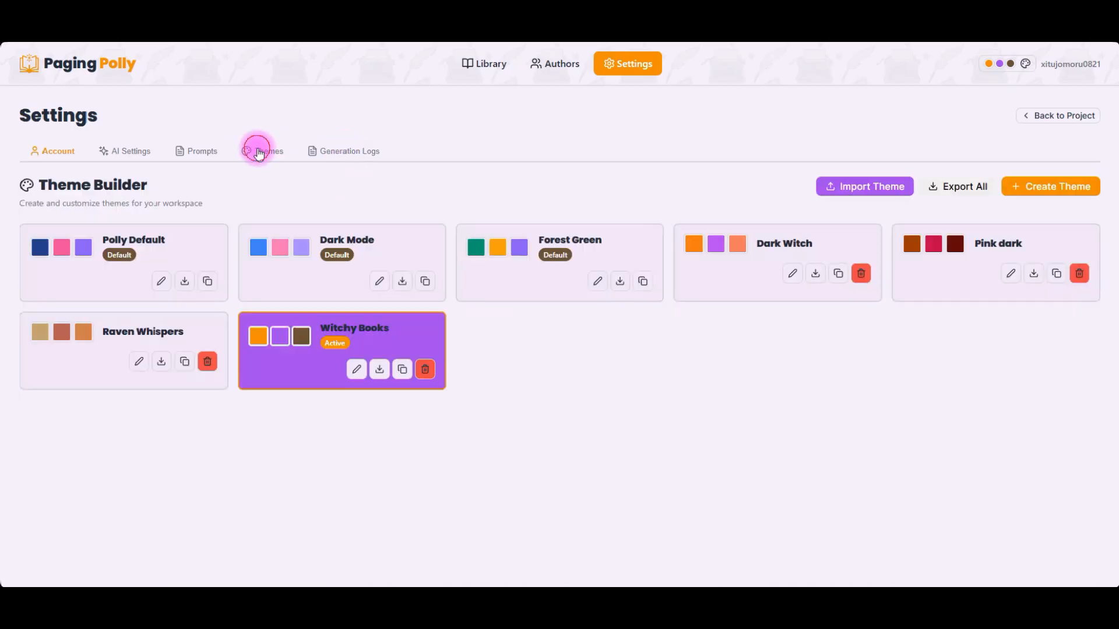
click(1017, 188)
triple_click(170, 308)
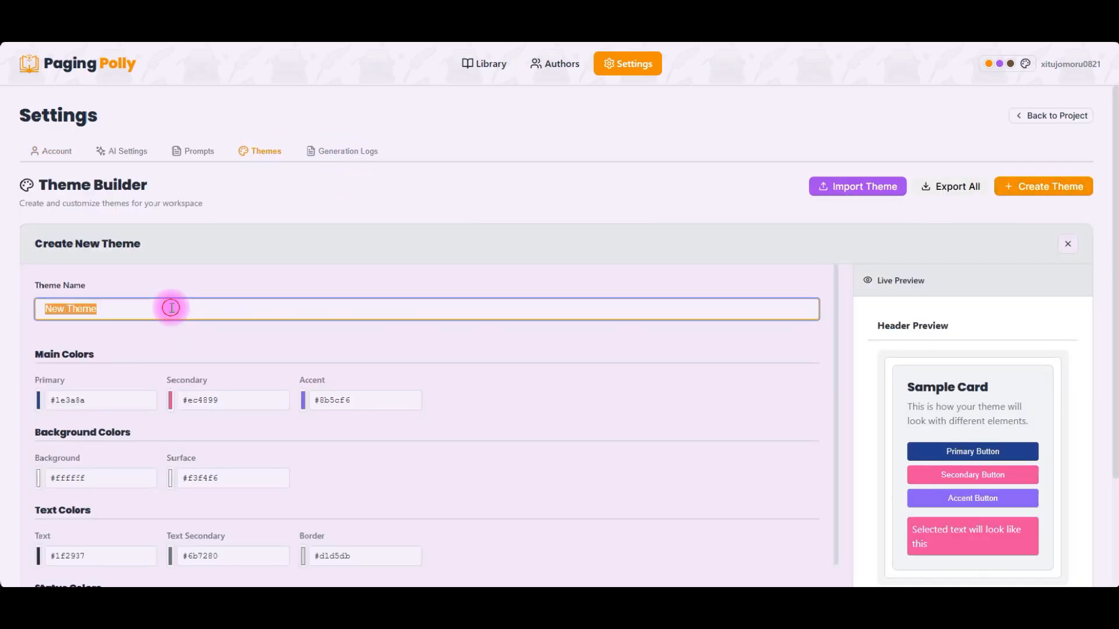
text(Bleed)
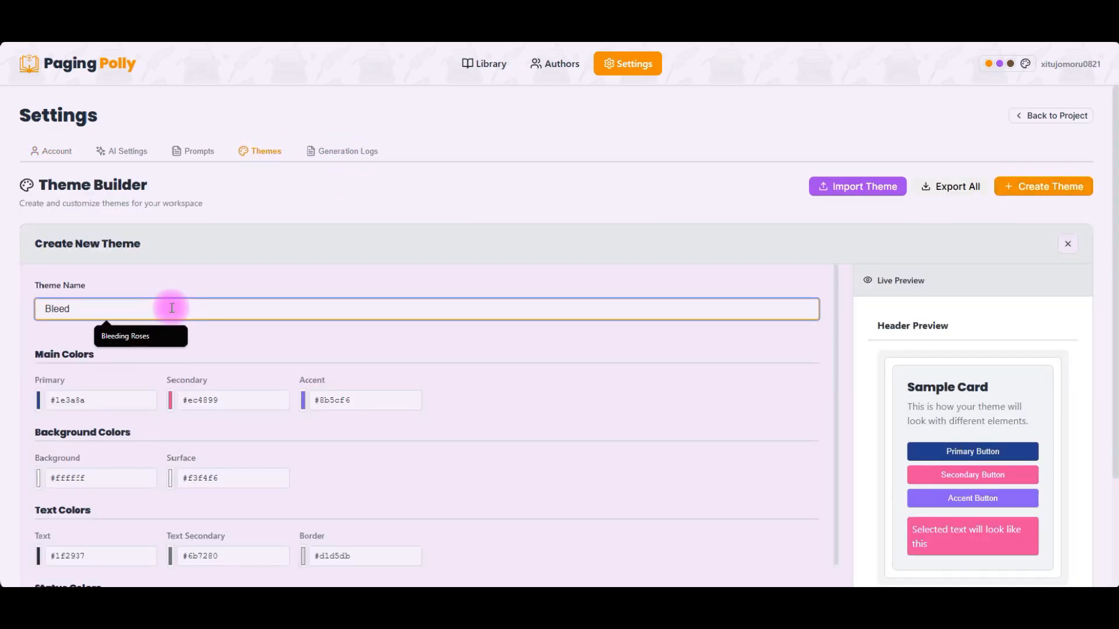
click(124, 289)
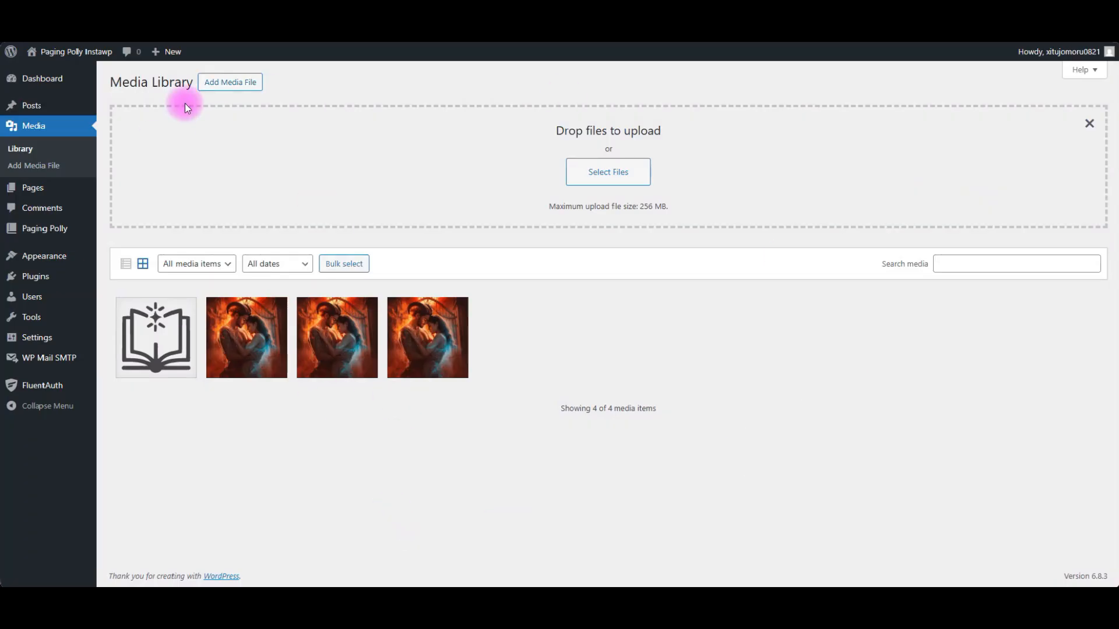
Upload the seven pattern images, from rose_daggers_moon.png to flower_heart_butterfly.png, as new media files in the WordPress admin
click(37, 166)
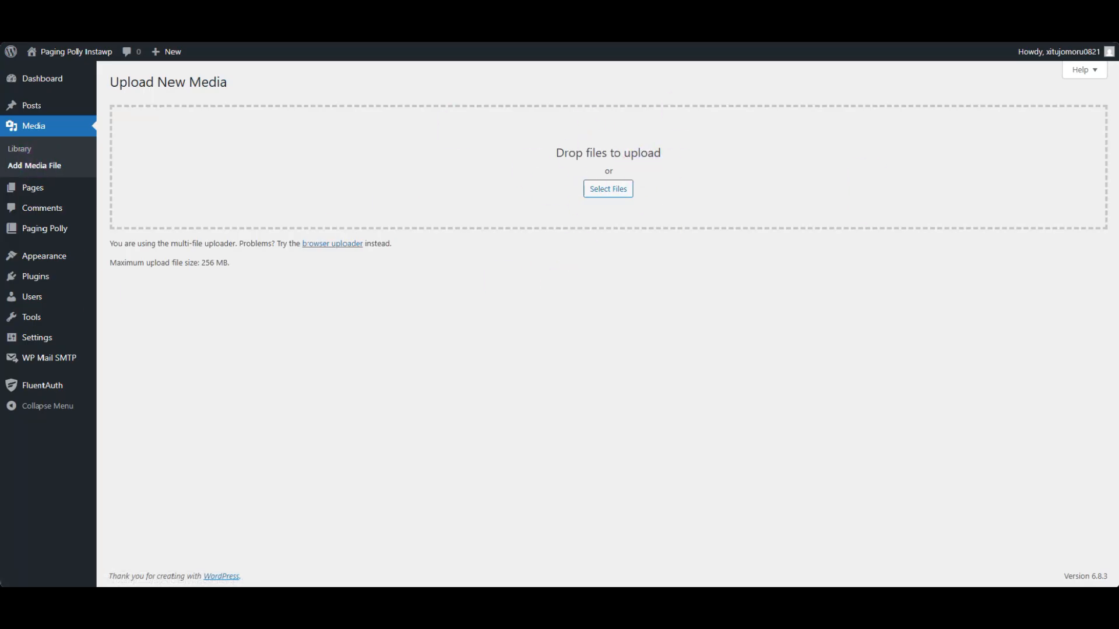
drag(218, 157, 245, 180)
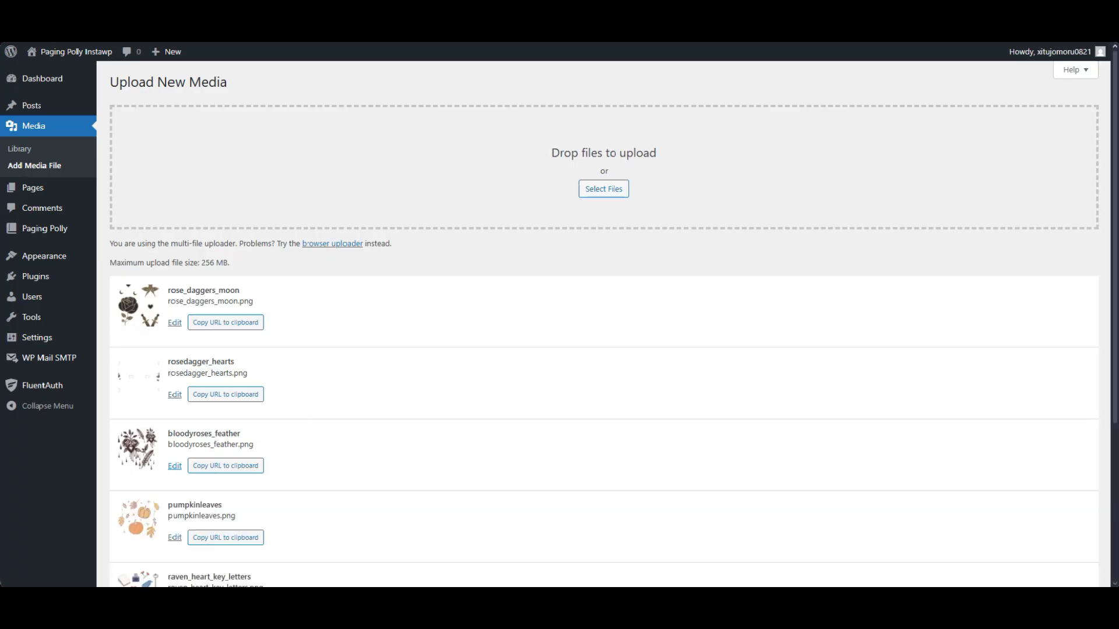
scroll(495, 370, down, 4)
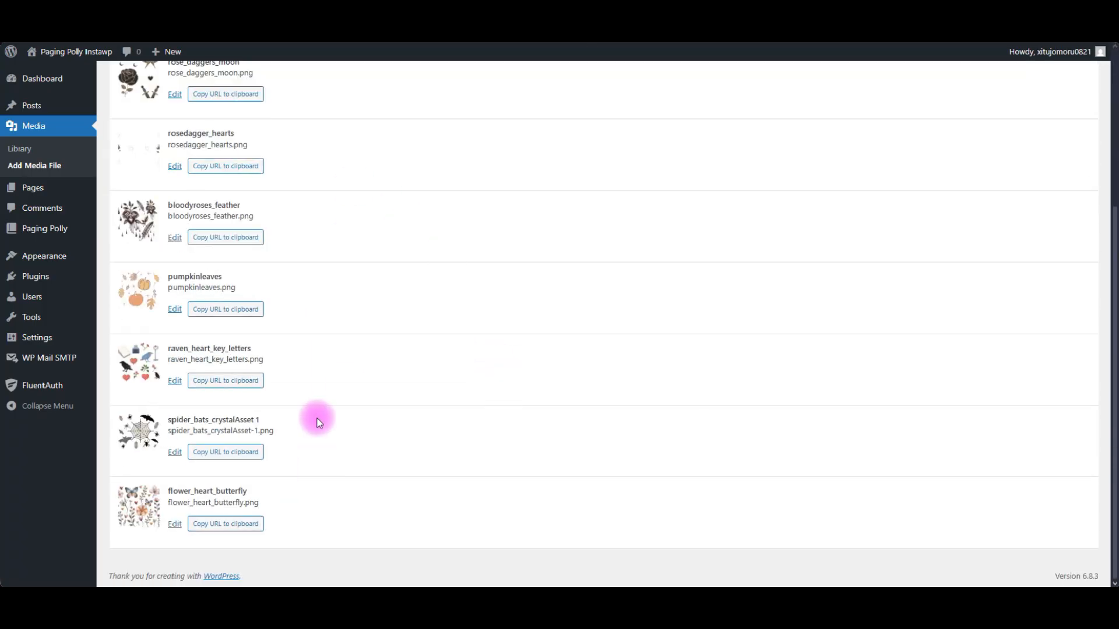
scroll(321, 428, up, 5)
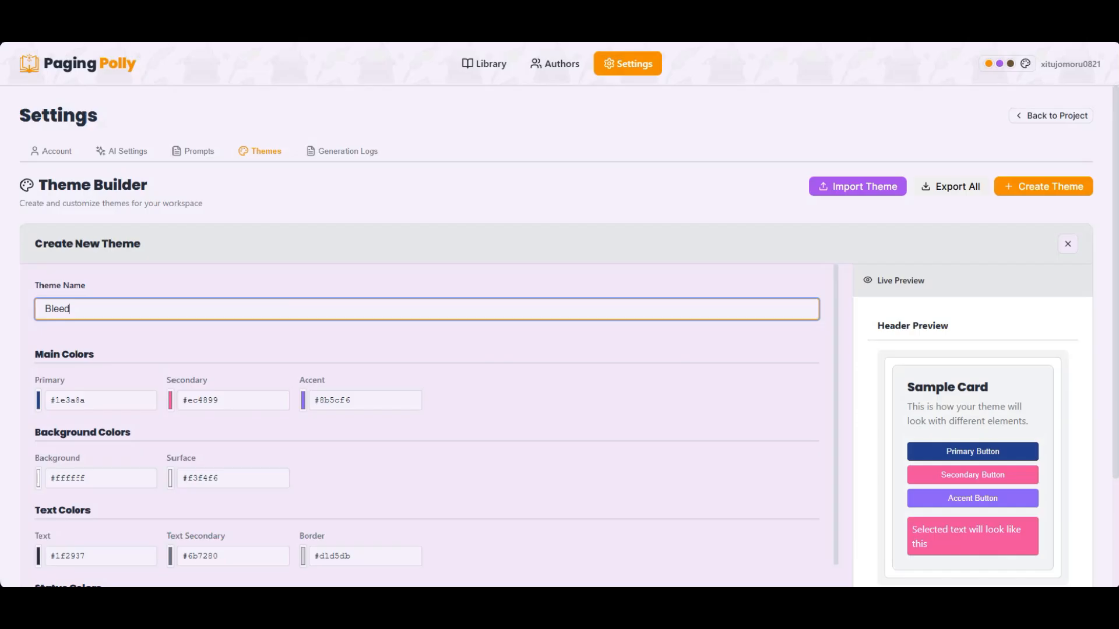
Switch back to Paging Polly, enable the new theme's pattern overlay, and choose pumpkinleaves.png from the media library as its pattern image
scroll(152, 491, down, 6)
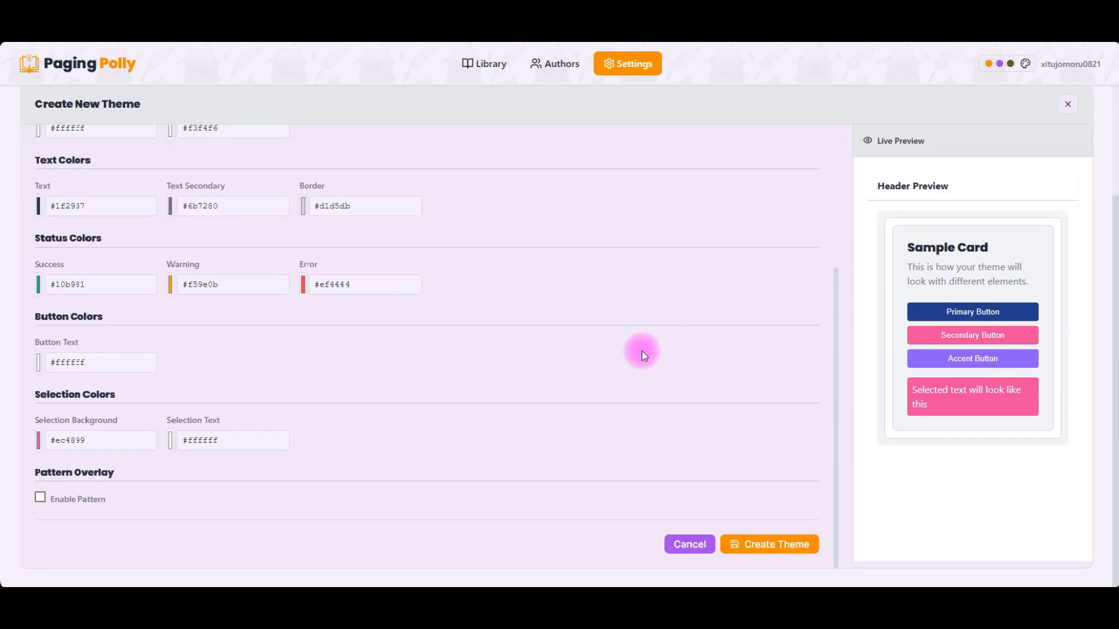
click(40, 497)
scroll(456, 407, down, 2)
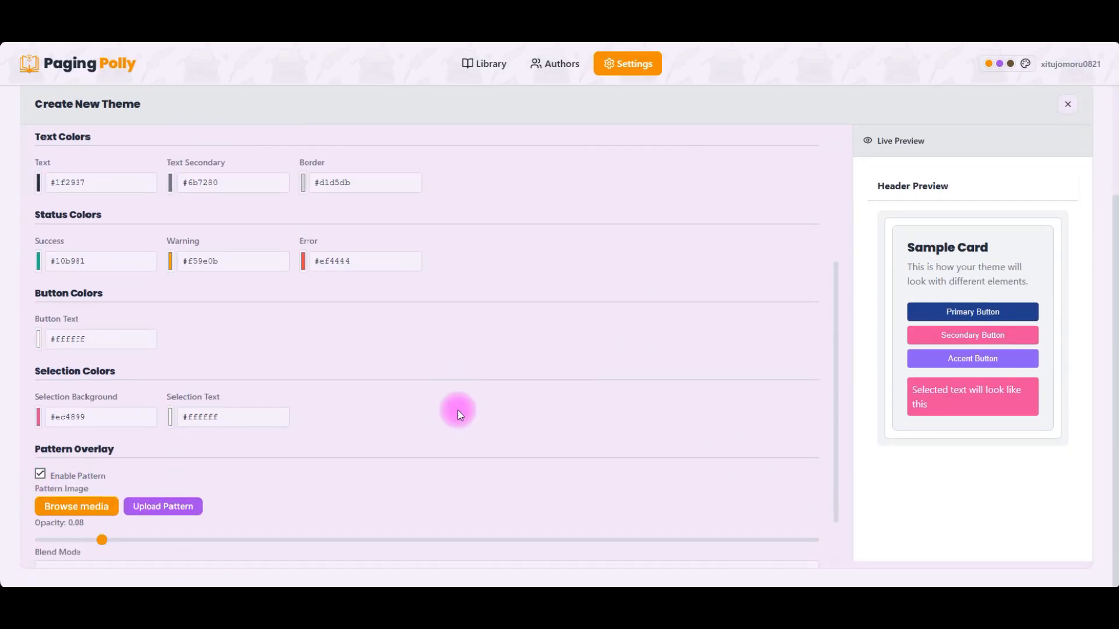
click(92, 431)
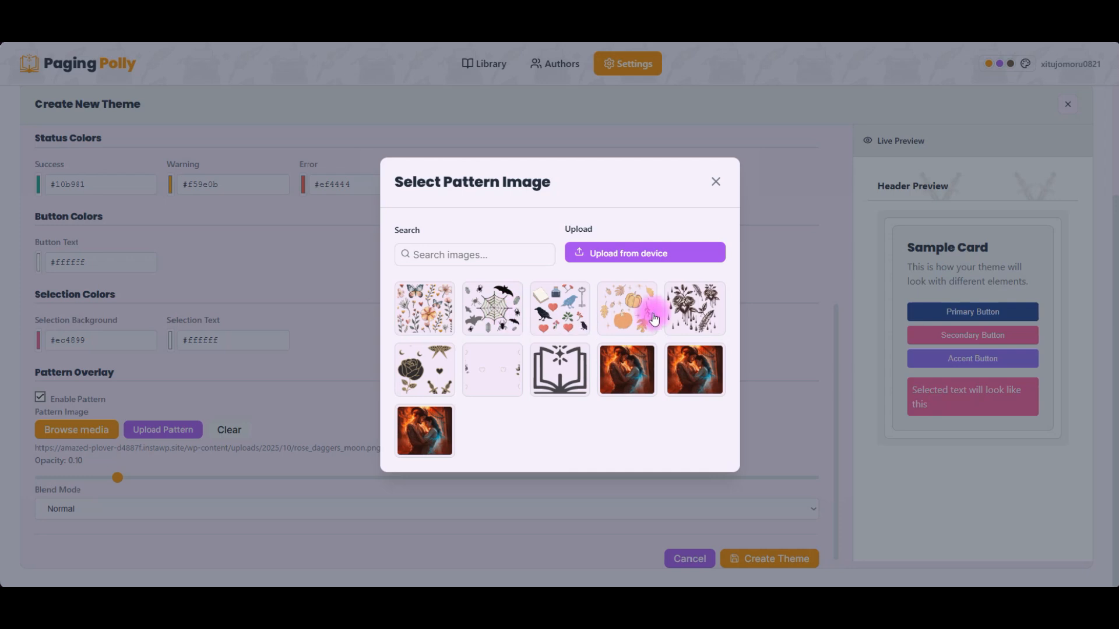
click(636, 310)
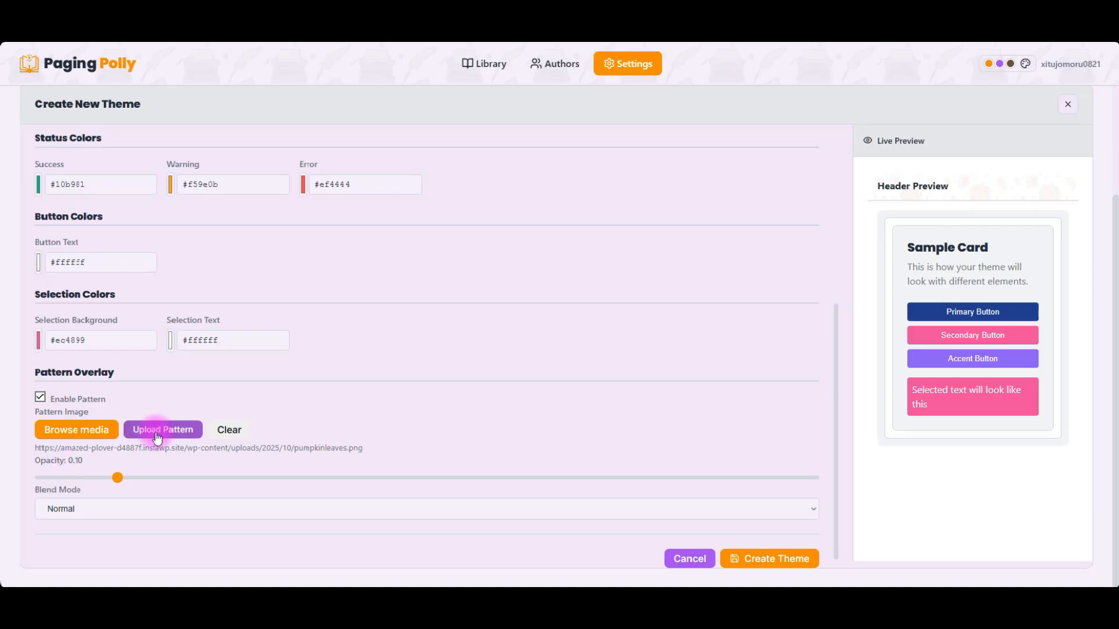
Rename the new theme as Cozy Fall
scroll(99, 161, up, 5)
double_click(87, 161)
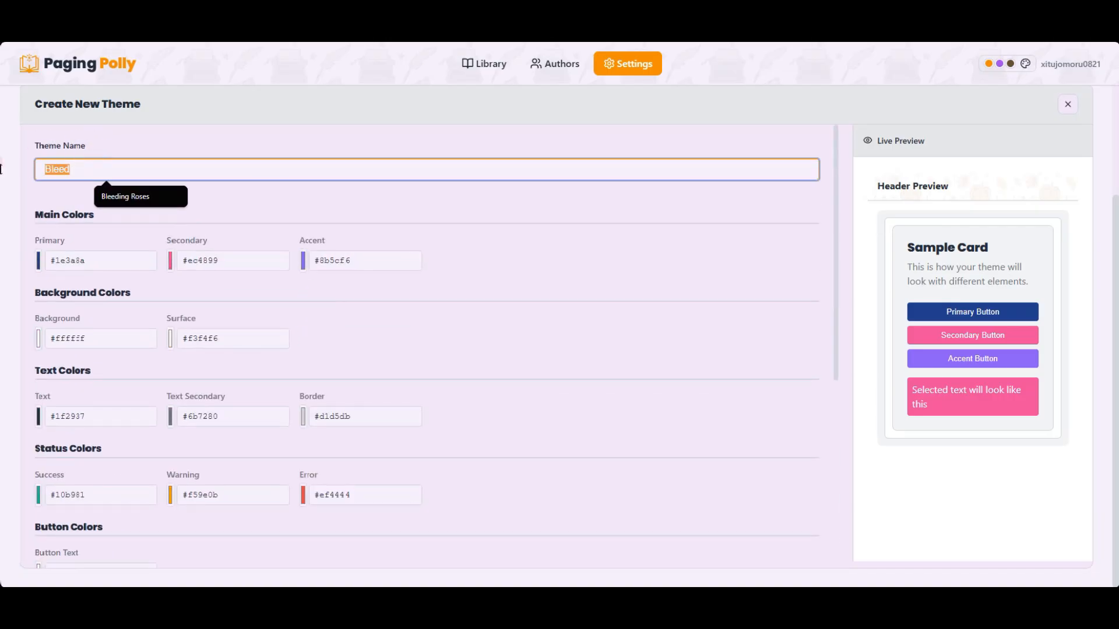
text(Cozy Fall)
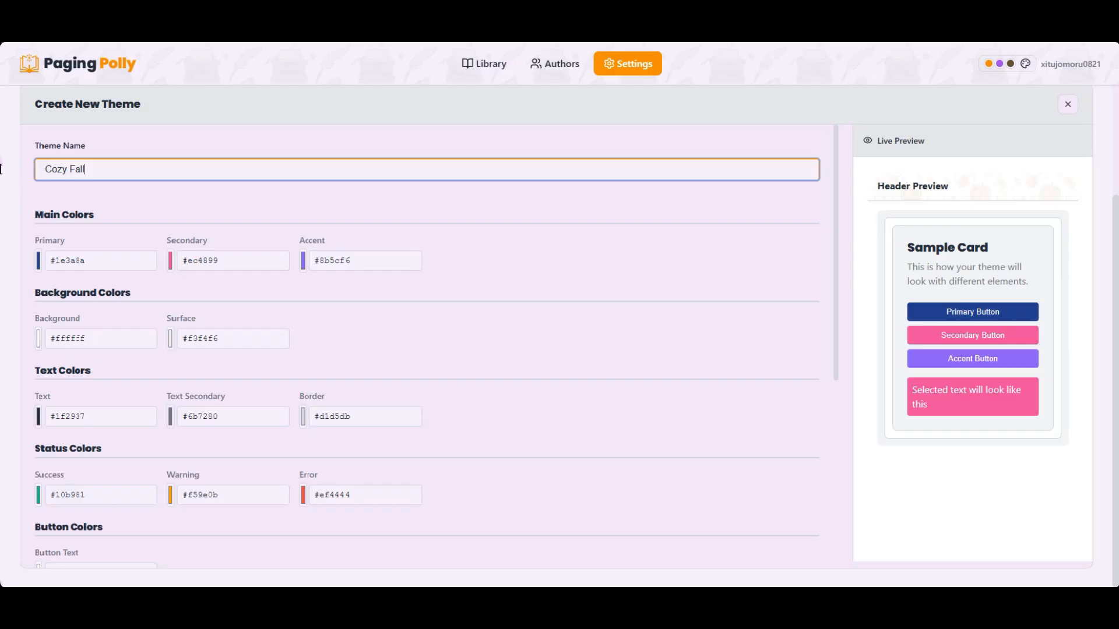
Set the theme's background colour to a light orange cream, #ffe1b8
click(39, 338)
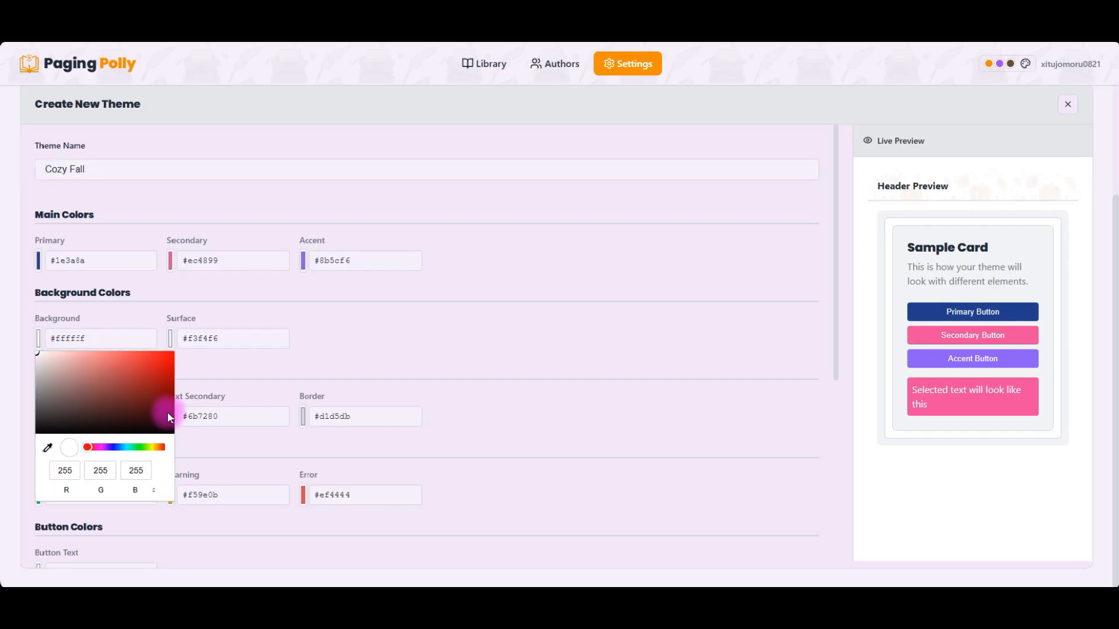
drag(149, 447, 157, 447)
drag(155, 387, 75, 351)
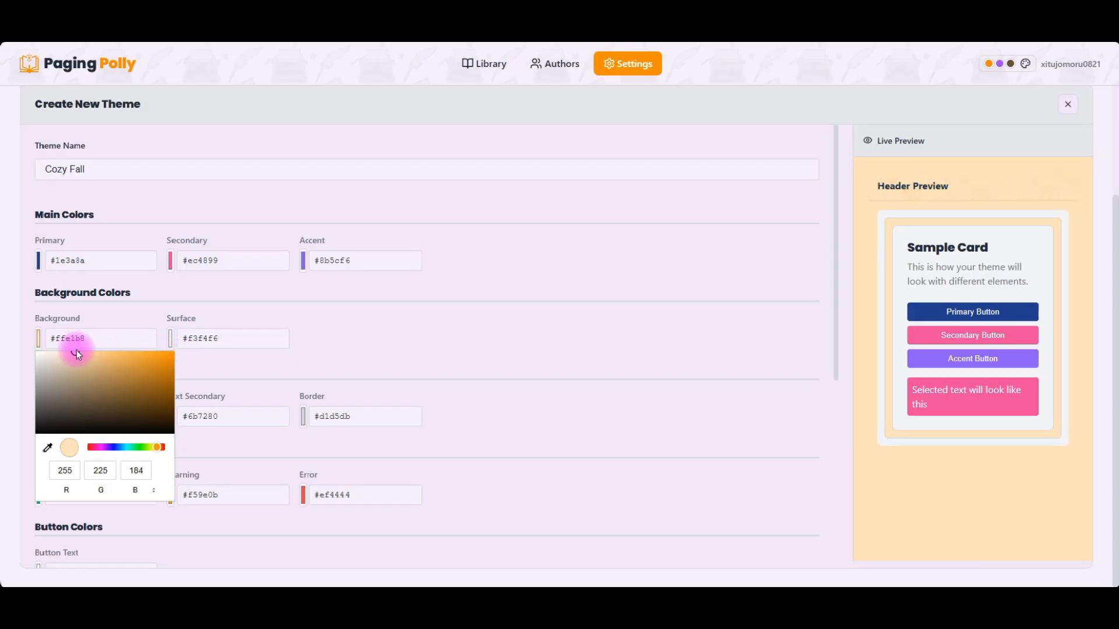
click(312, 320)
Raise the pumpkin leaves pattern overlay's opacity to 0.25
scroll(294, 443, down, 5)
drag(122, 470, 272, 463)
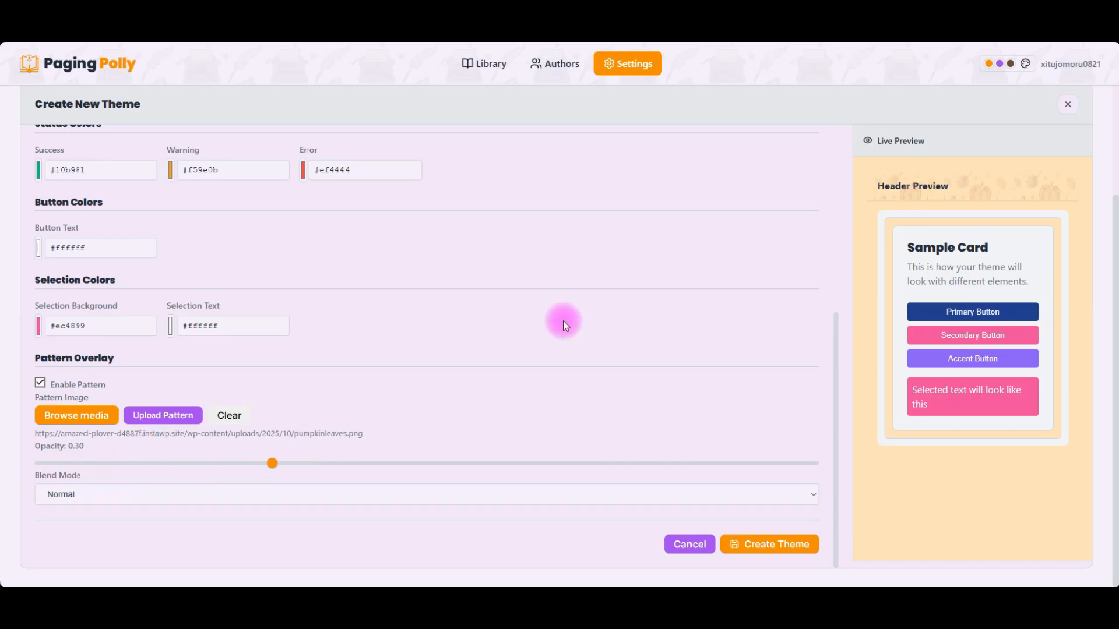
drag(270, 464, 233, 465)
Set the theme's surface colour to a soft orange, #ffb380
scroll(232, 465, up, 5)
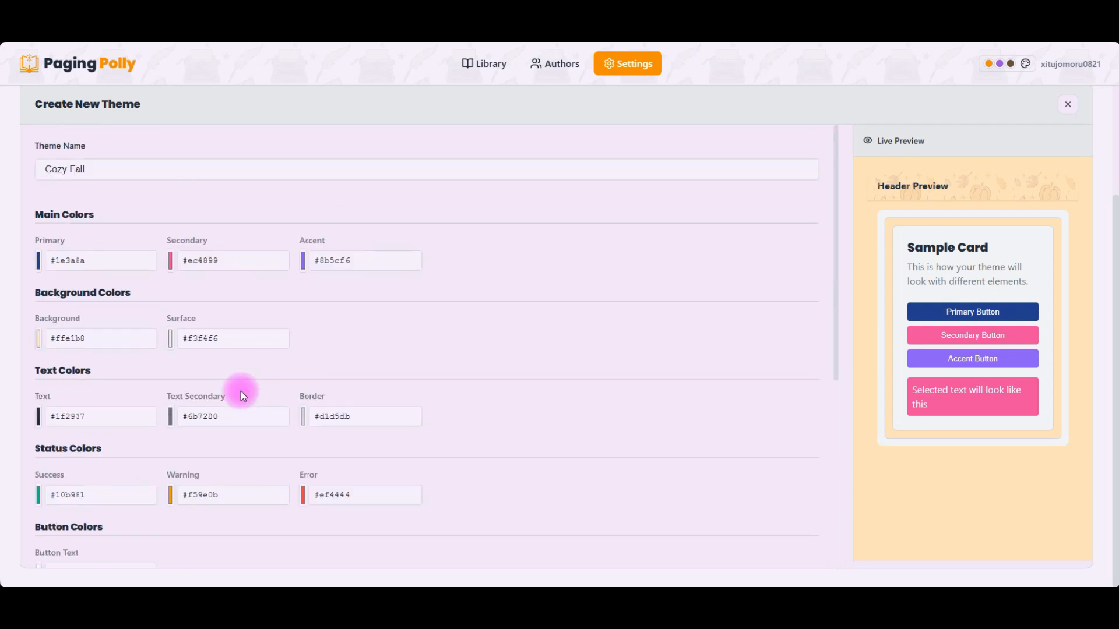
click(170, 338)
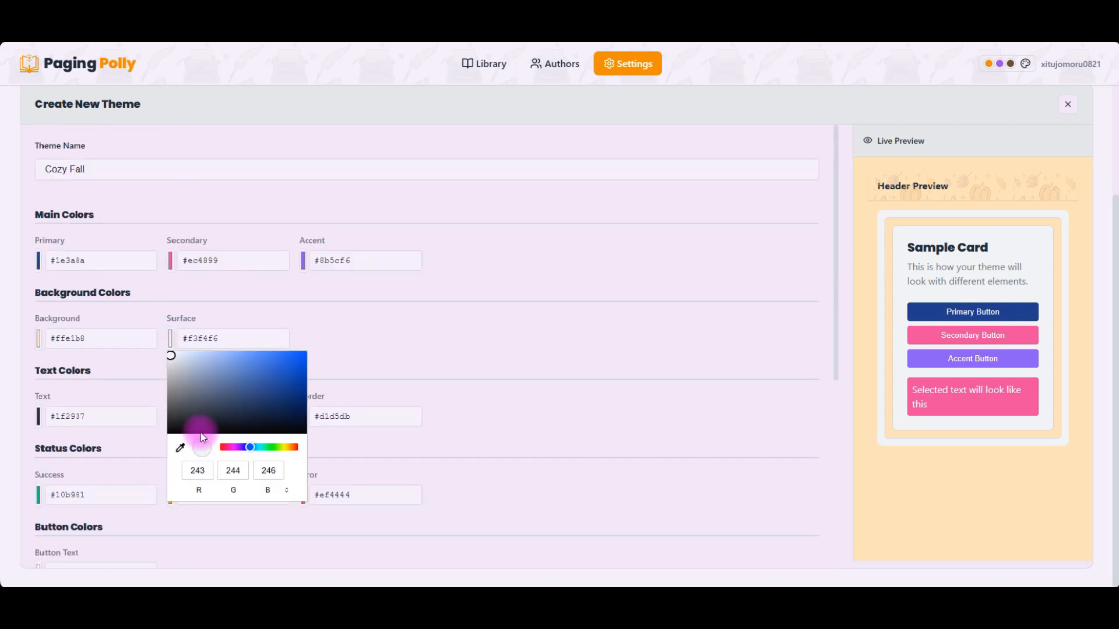
drag(251, 446, 290, 449)
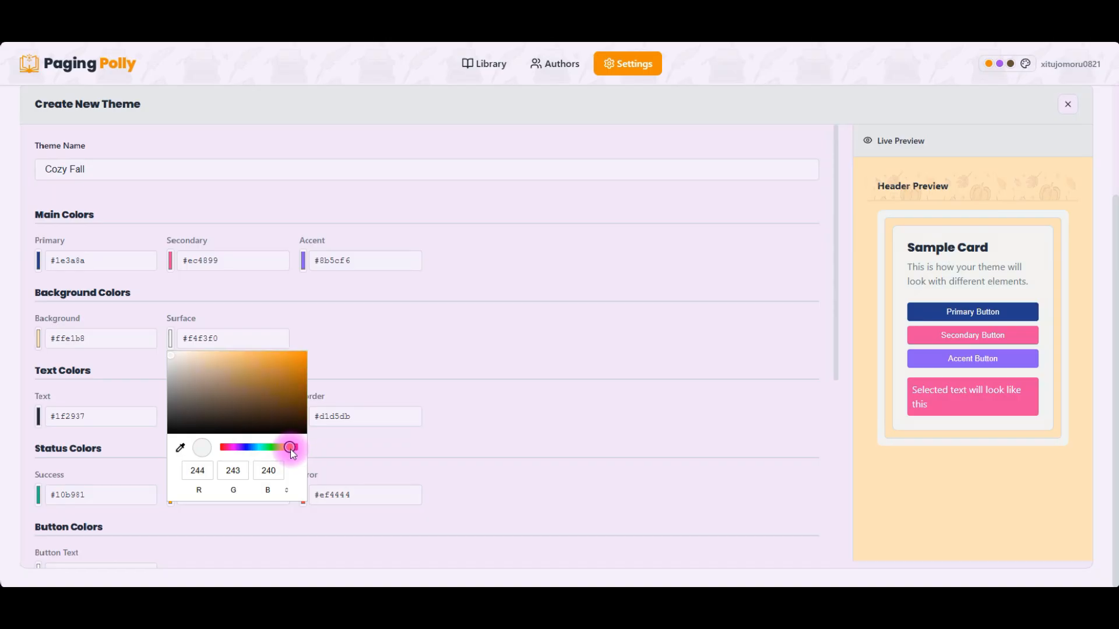
drag(166, 353, 188, 358)
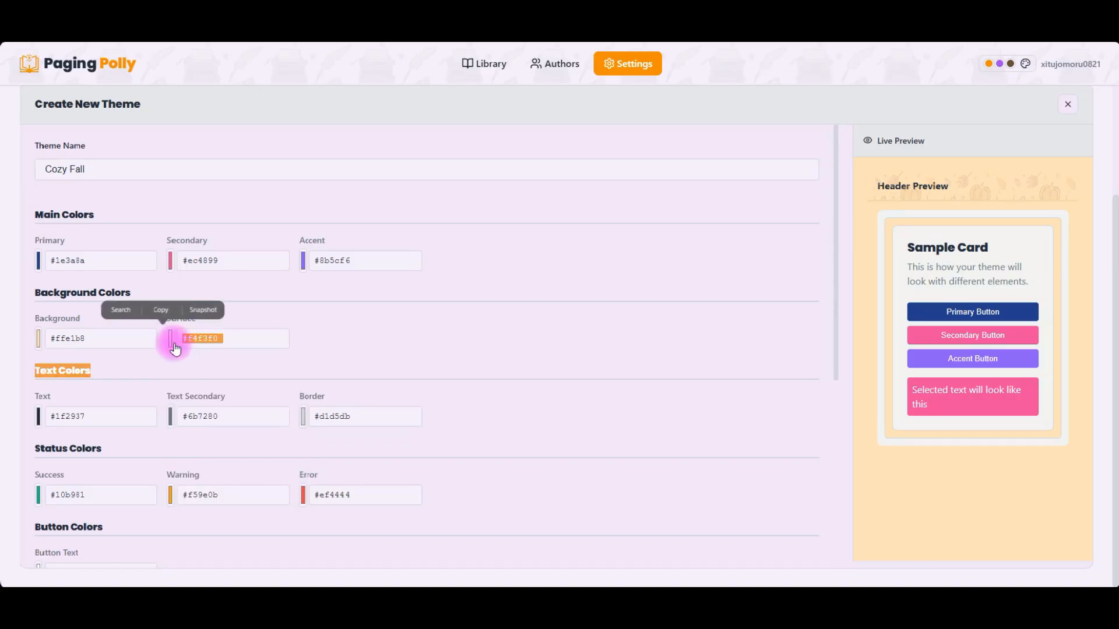
click(172, 343)
drag(212, 373, 307, 373)
click(287, 466)
drag(288, 447, 294, 451)
drag(304, 373, 241, 345)
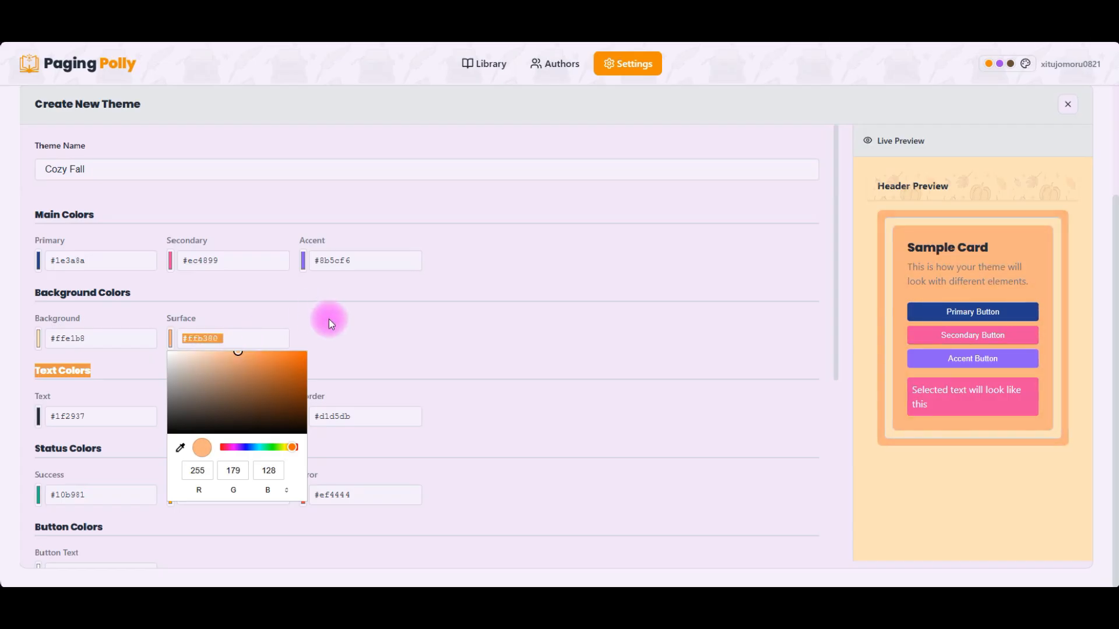
click(163, 376)
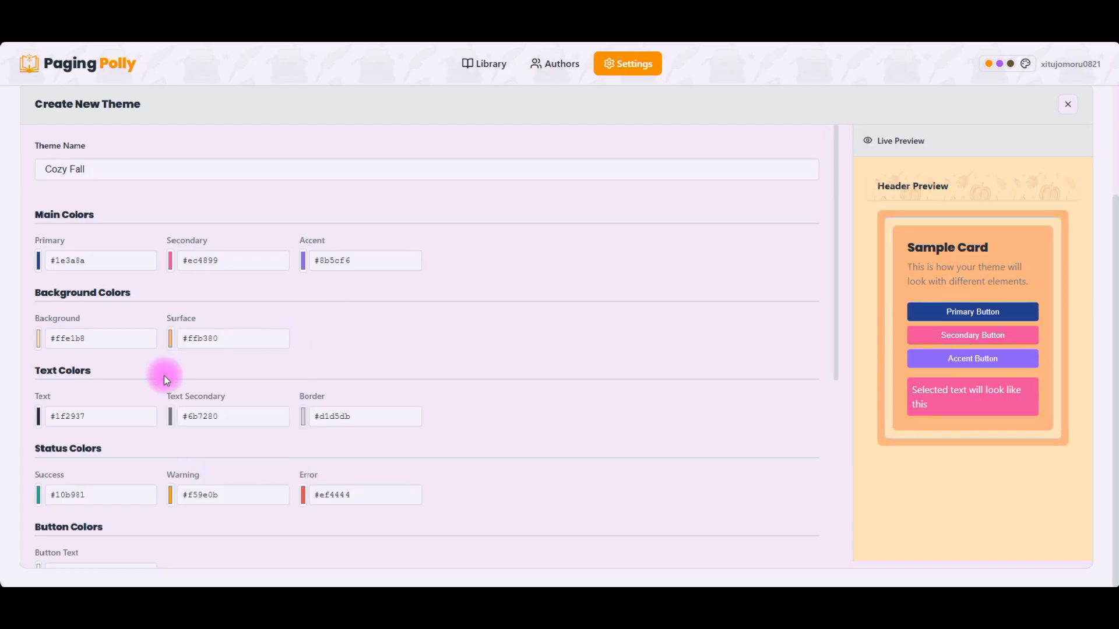
Darken the secondary text colour to #494d55 and set the border colour to burnt orange, #c74600
click(170, 418)
drag(189, 469, 190, 484)
click(477, 414)
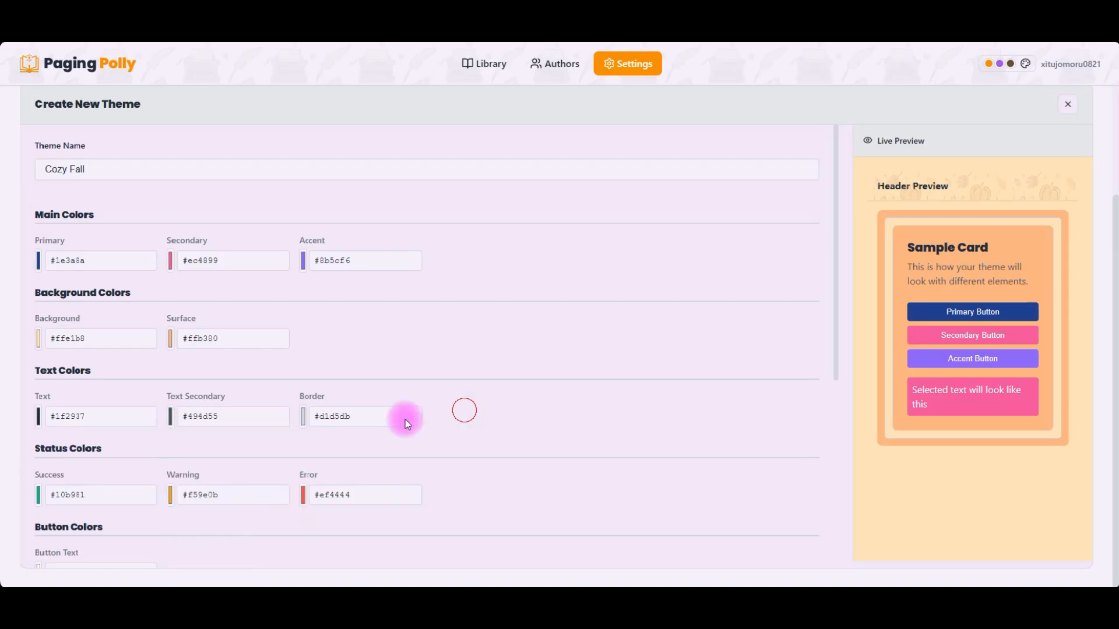
click(303, 416)
drag(410, 526, 427, 531)
drag(438, 458, 443, 459)
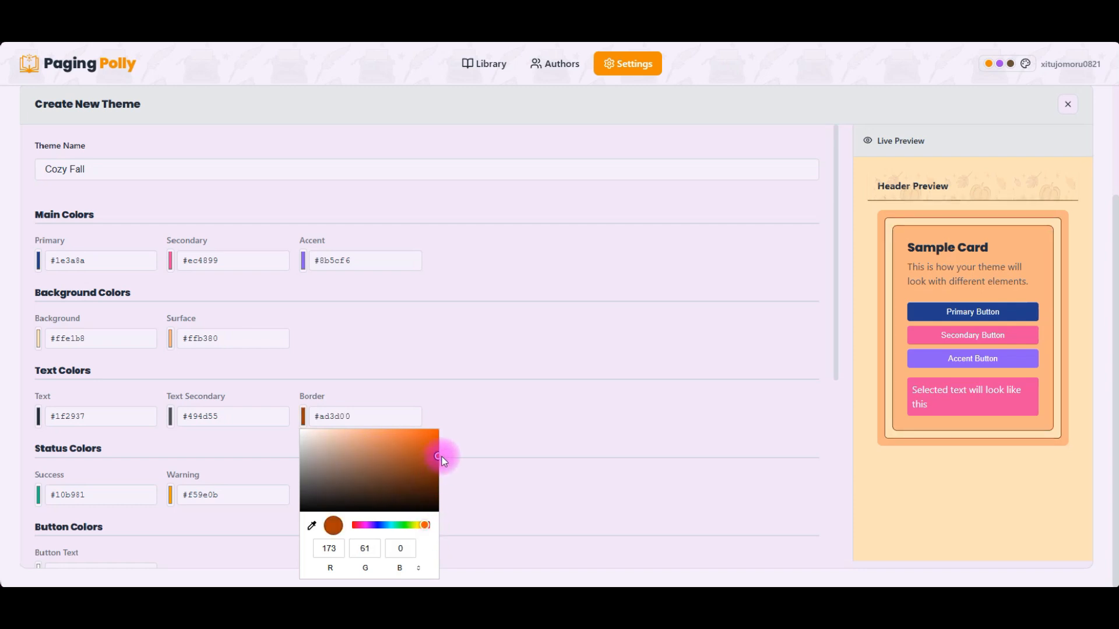
click(486, 405)
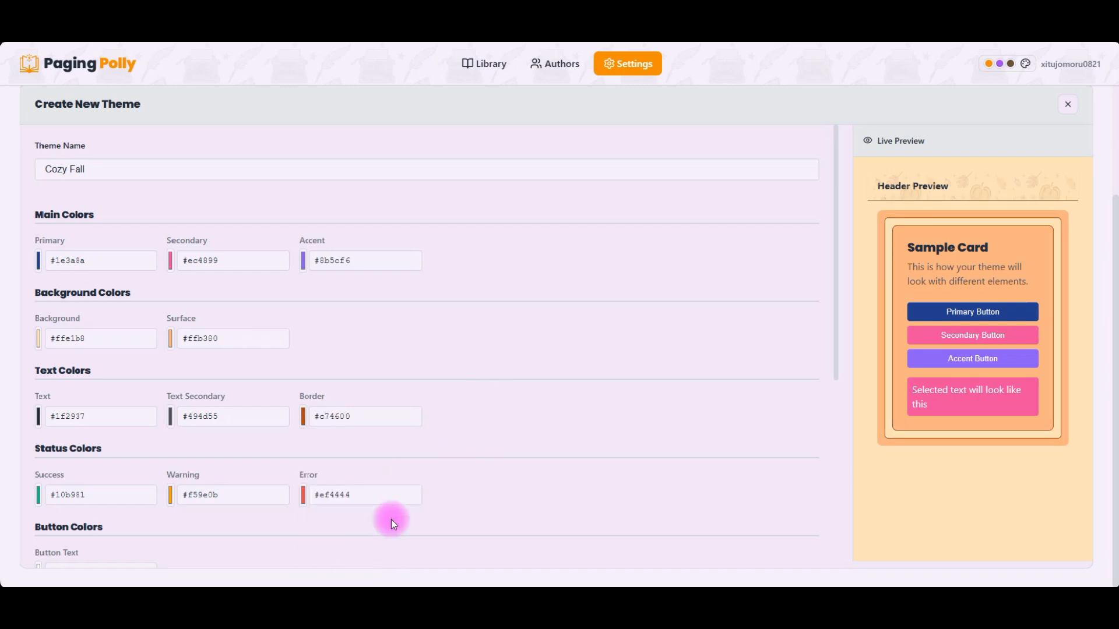
Set the main primary colour to orange #cc5200 and the secondary colour to dark red #ad0000
click(38, 261)
drag(156, 371, 160, 369)
drag(151, 292, 187, 291)
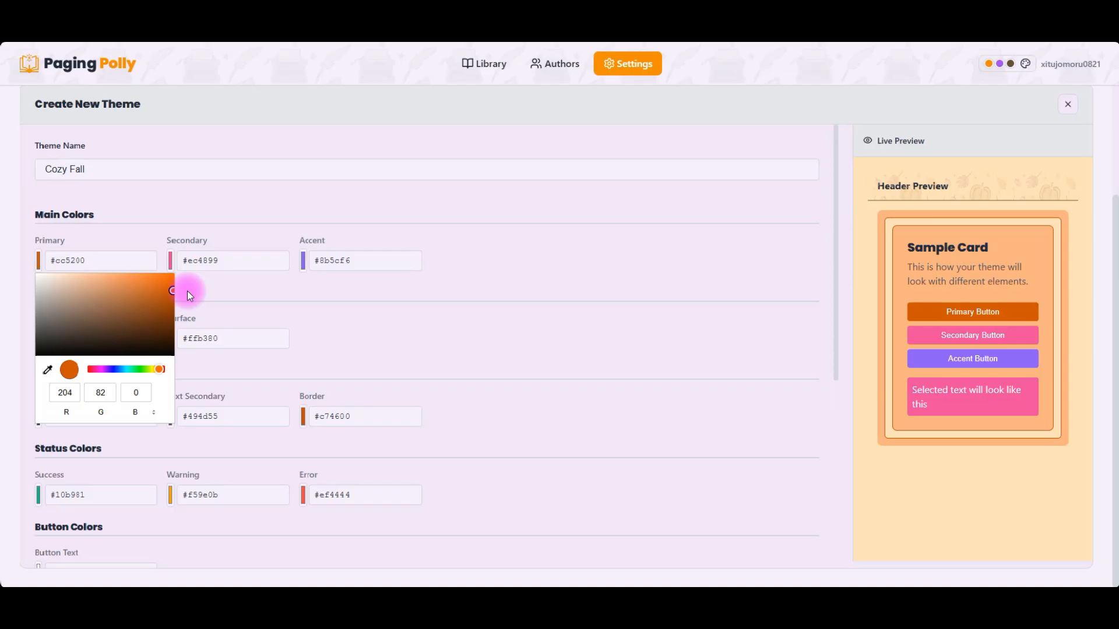
click(243, 282)
click(170, 260)
click(296, 369)
drag(306, 315, 327, 300)
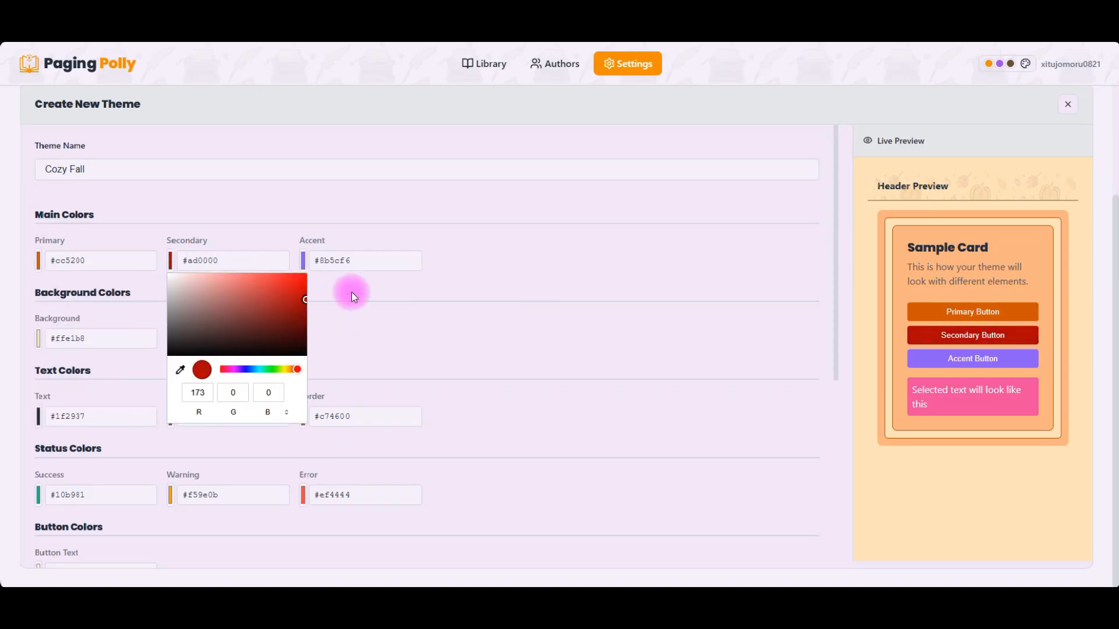
click(352, 294)
Set the main accent colour to a dark brown, #4b2302
click(302, 261)
drag(399, 370, 445, 358)
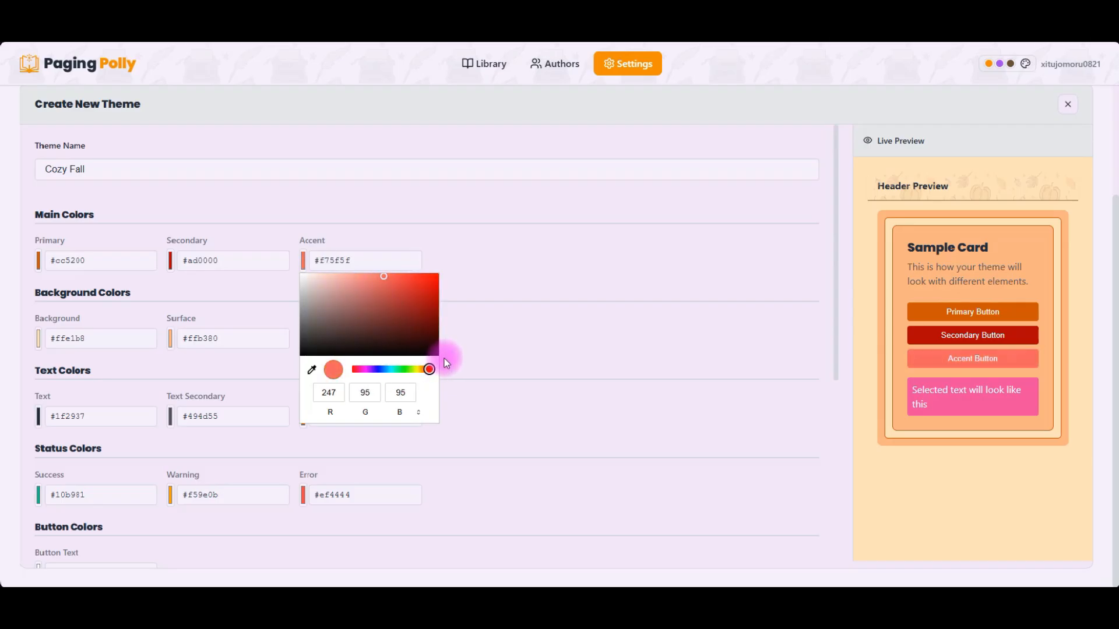
mouse_move(429, 316)
mouse_down()
mouse_move(438, 315)
mouse_move(434, 332)
mouse_up()
drag(429, 370, 424, 371)
click(562, 272)
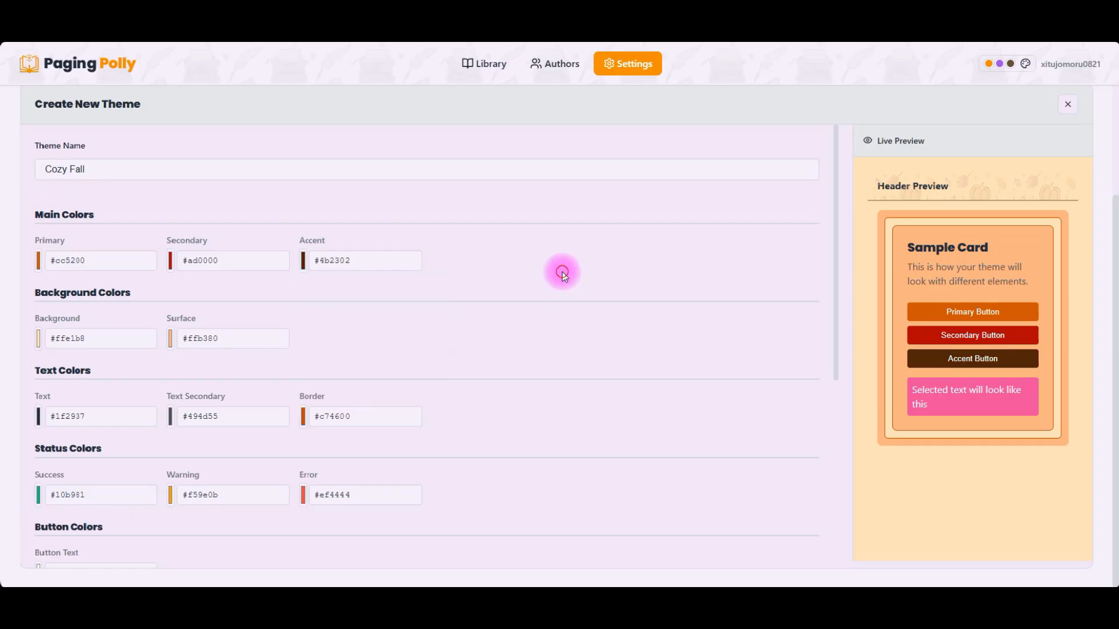
Set the selection background colour to a dark reddish brown, #531004
scroll(542, 382, down, 5)
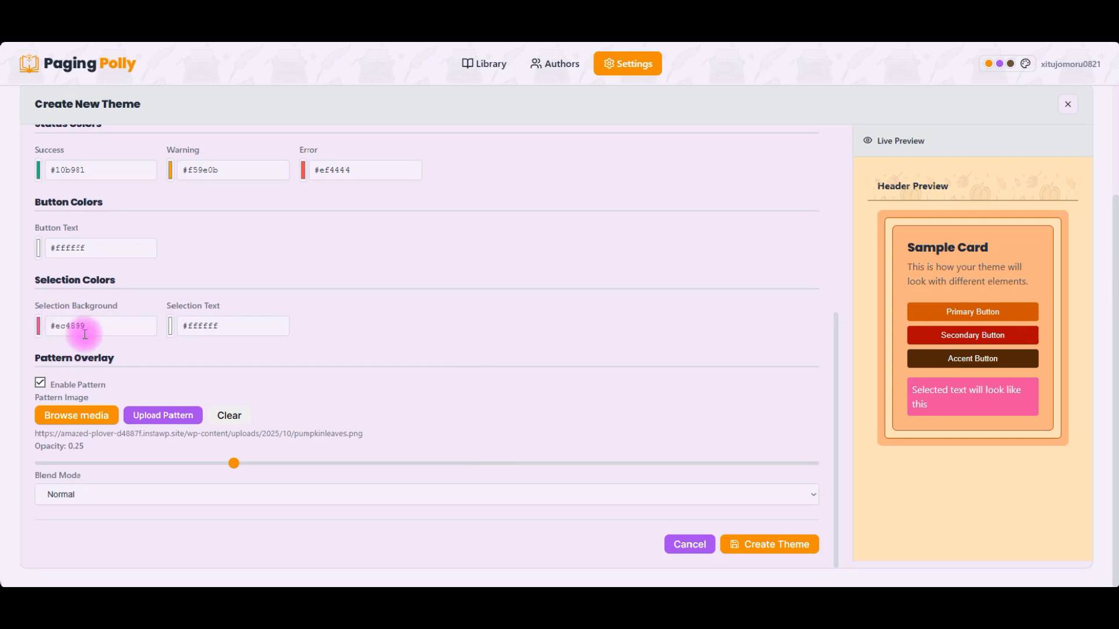
click(38, 325)
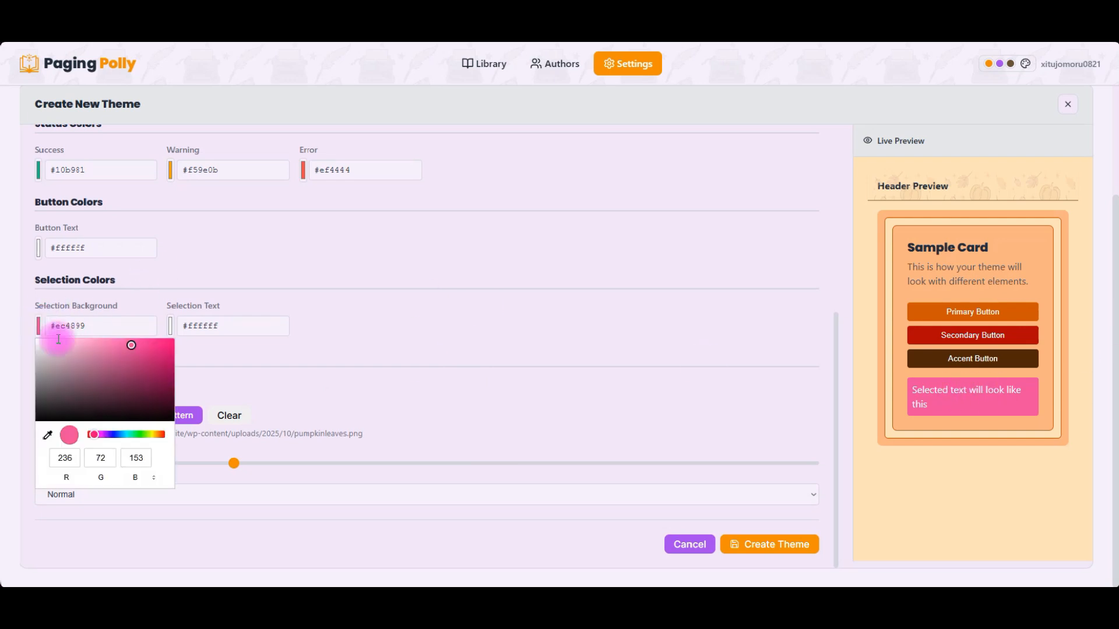
drag(161, 434, 169, 439)
mouse_move(174, 374)
mouse_down()
mouse_move(176, 395)
mouse_move(166, 394)
mouse_up()
drag(165, 433, 164, 437)
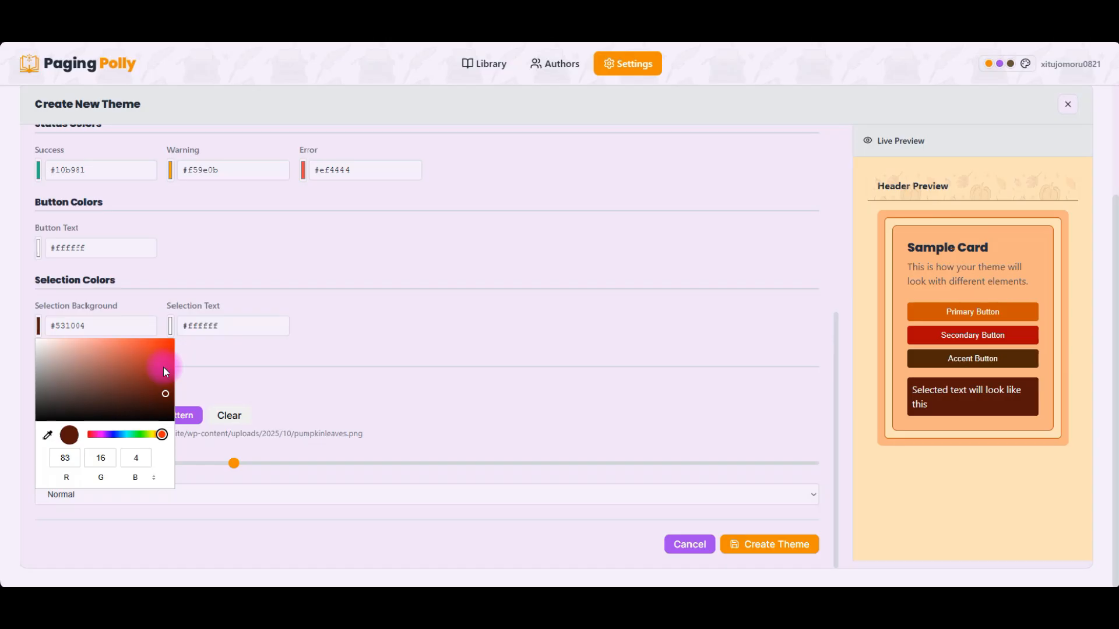
click(357, 333)
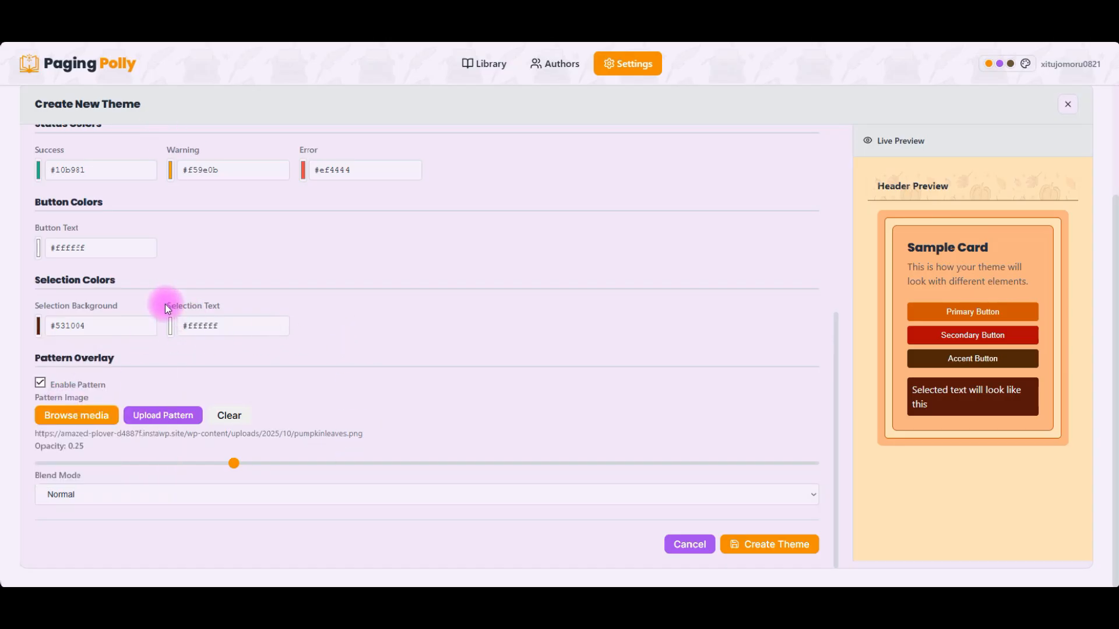
Set the button text colour to a slightly pinkish white, #fff0f0
scroll(166, 304, up, 3)
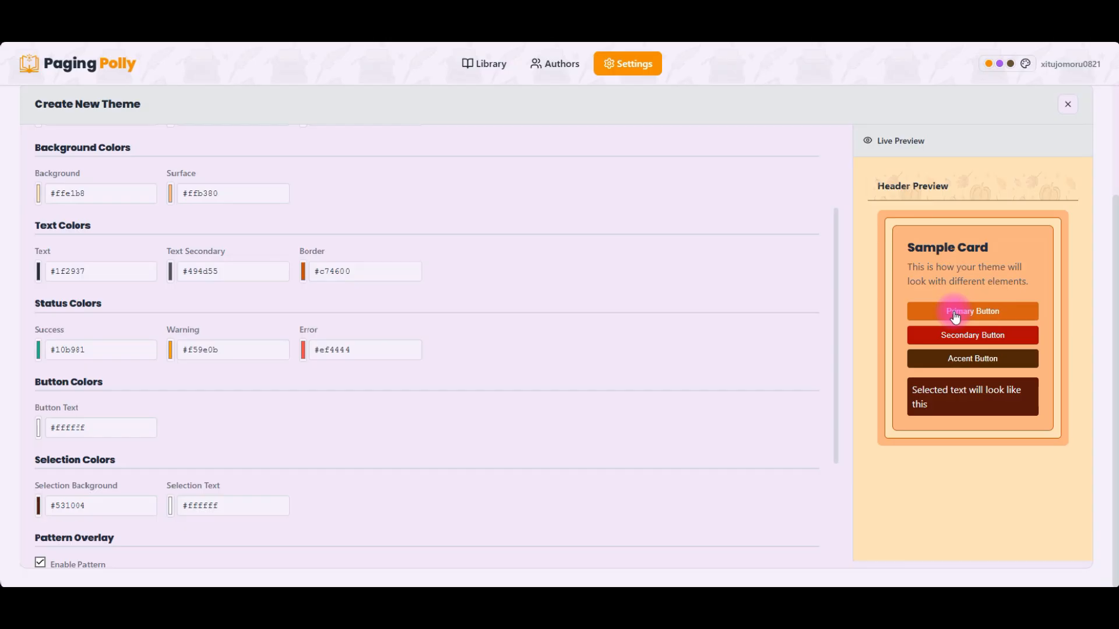
click(38, 428)
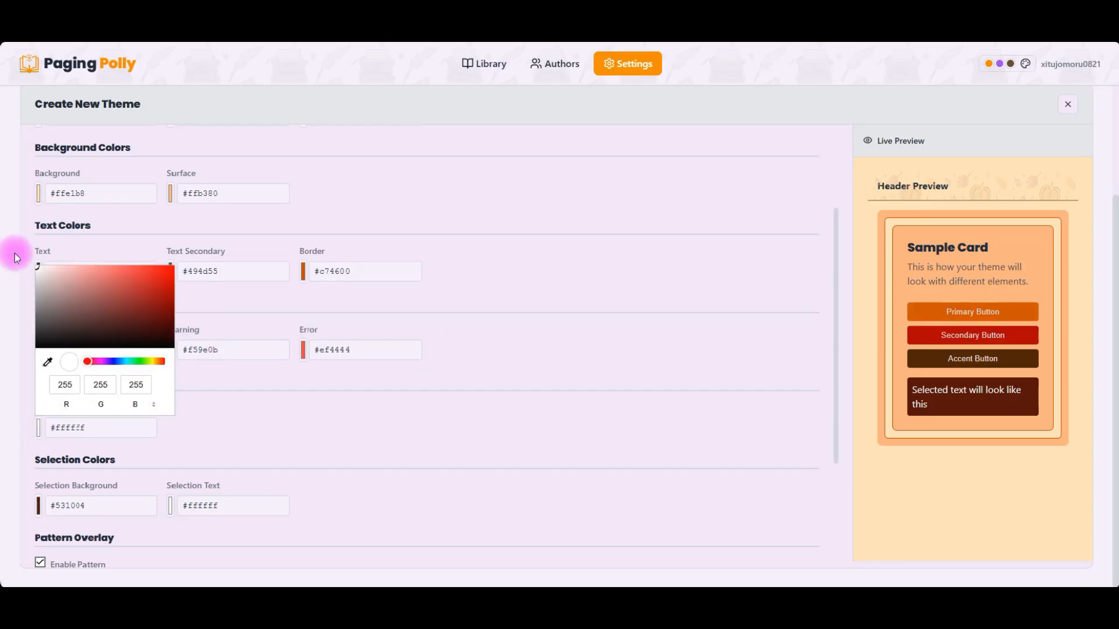
click(49, 266)
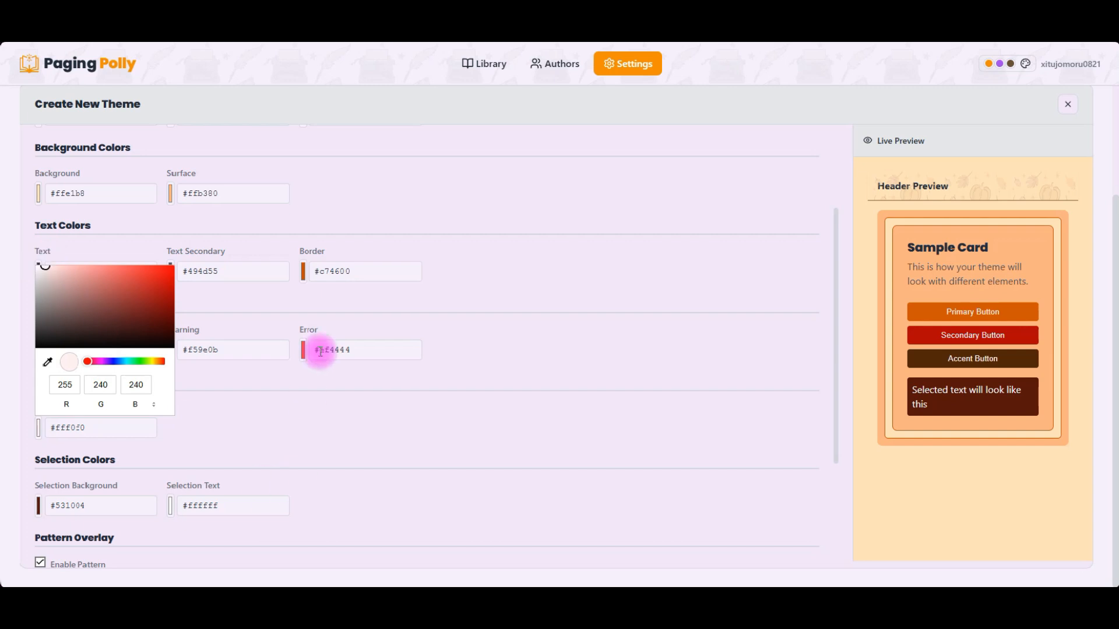
click(299, 408)
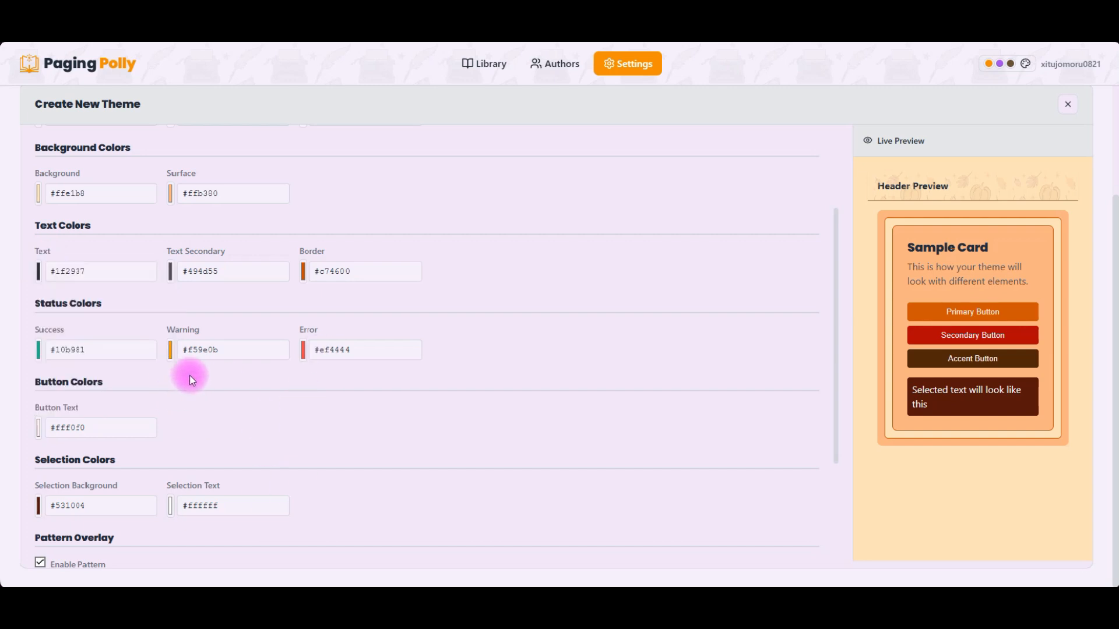
scroll(187, 378, up, 1)
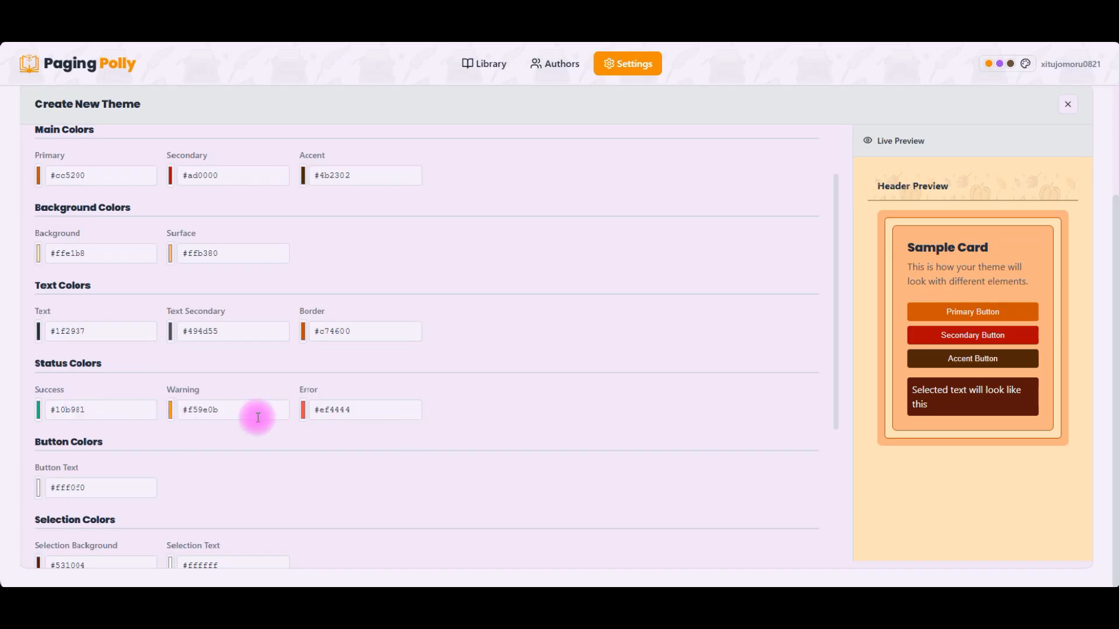
Try the Color Burn blend mode on the pattern overlay with the opacity raised to 1.00
scroll(257, 418, up, 2)
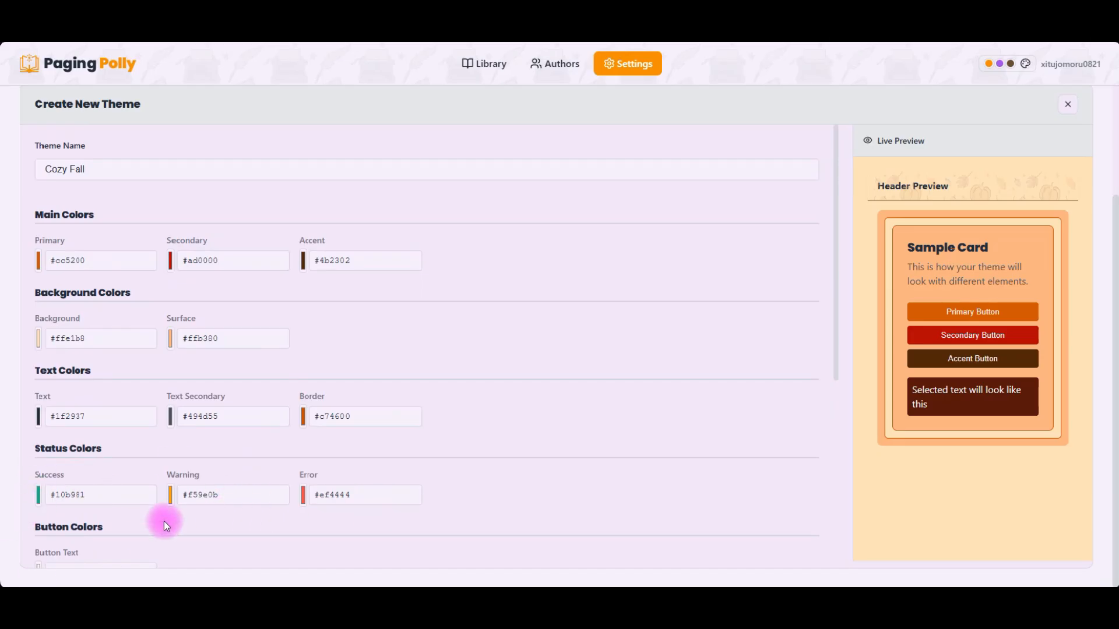
scroll(527, 470, down, 5)
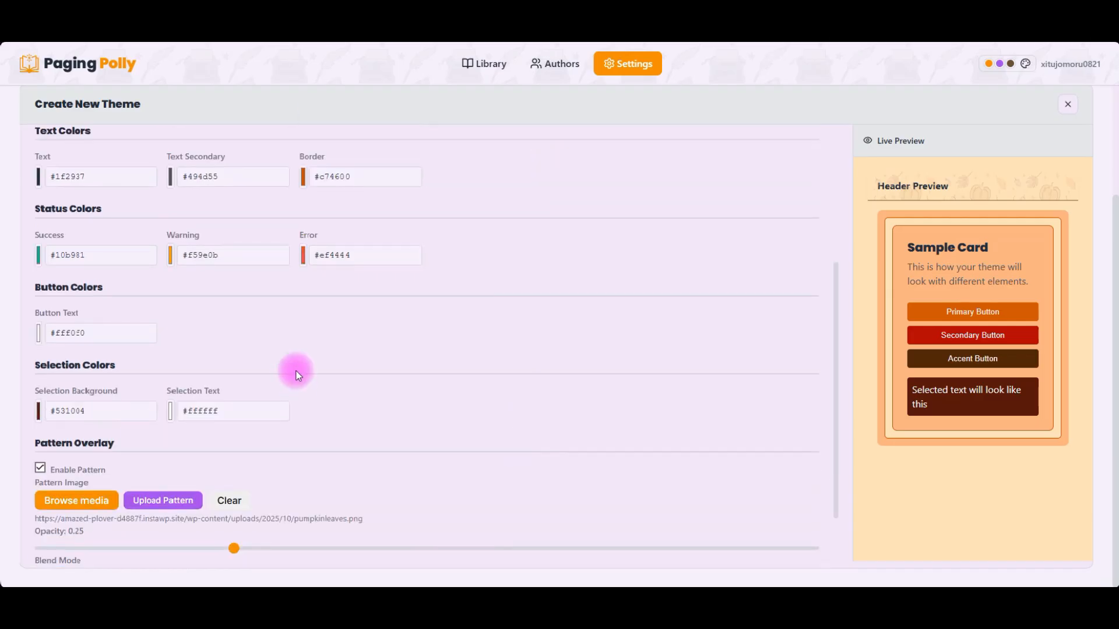
scroll(322, 436, down, 1)
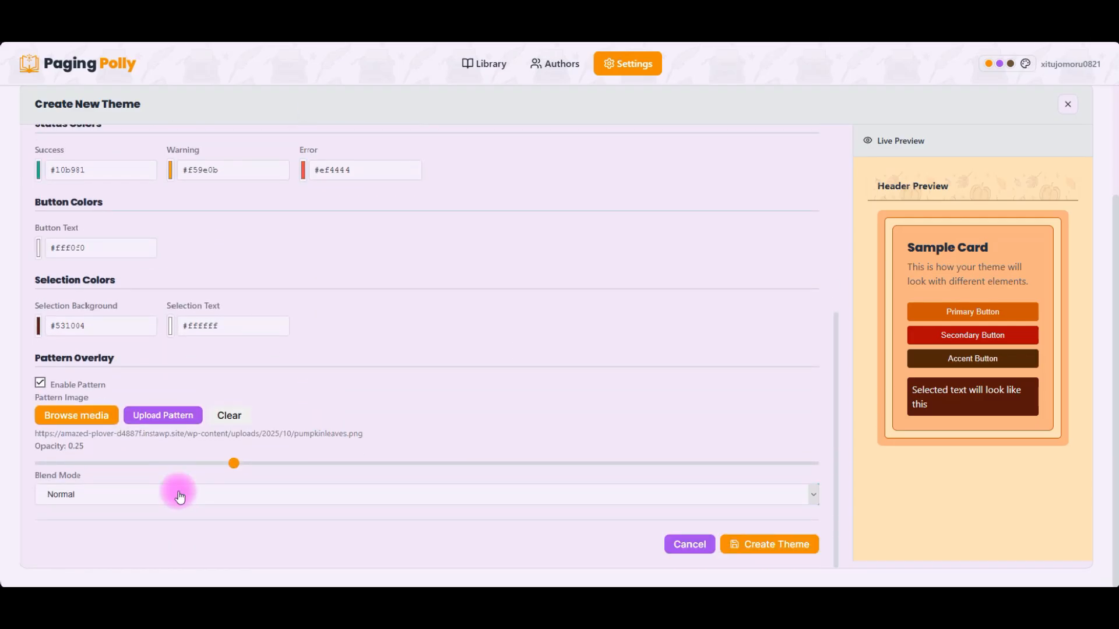
click(179, 496)
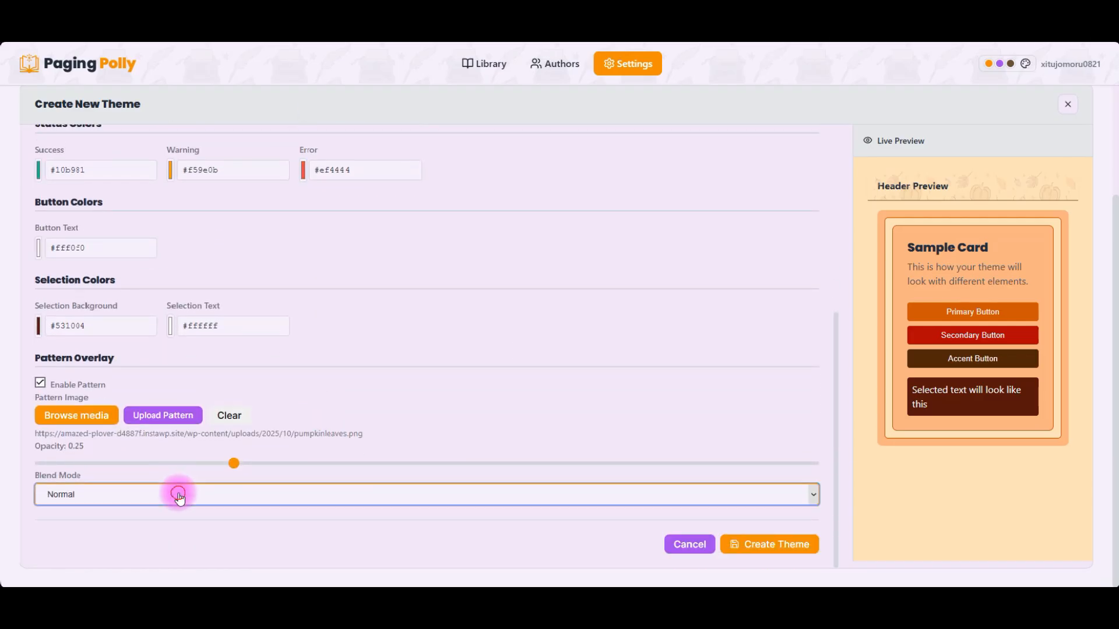
click(167, 477)
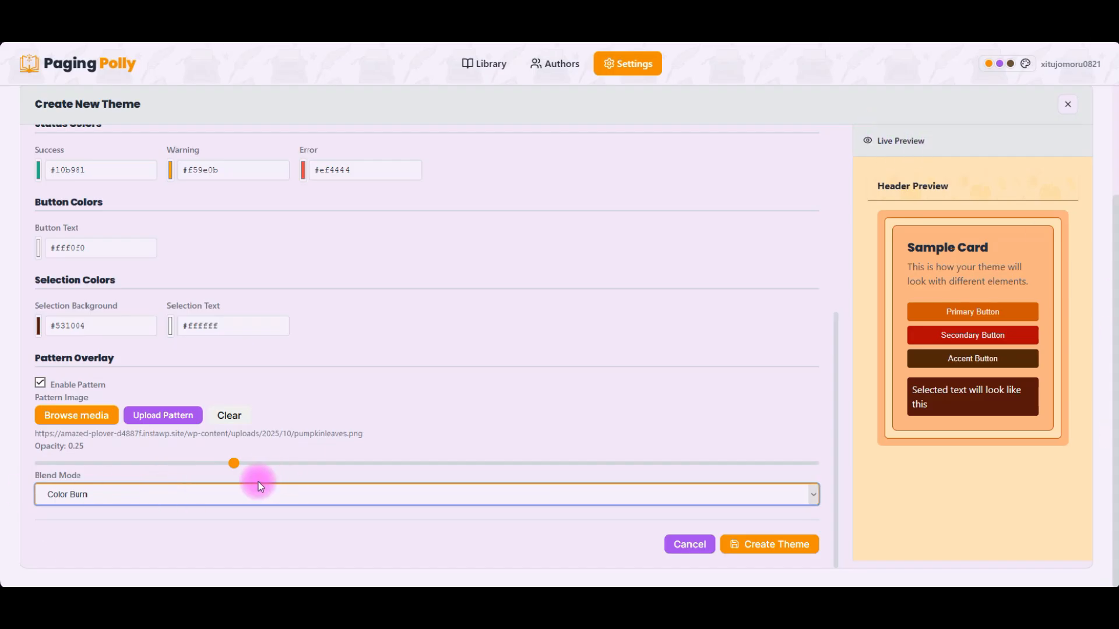
drag(253, 468, 830, 471)
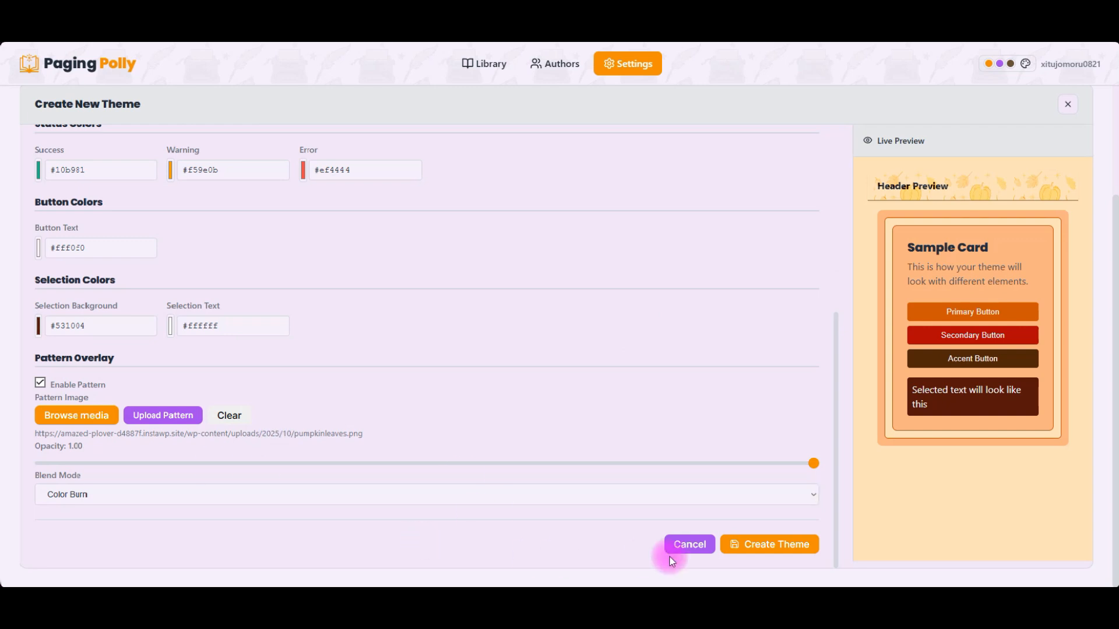
Try the Color Dodge blend mode on the pattern overlay and lower its opacity
click(153, 497)
click(141, 460)
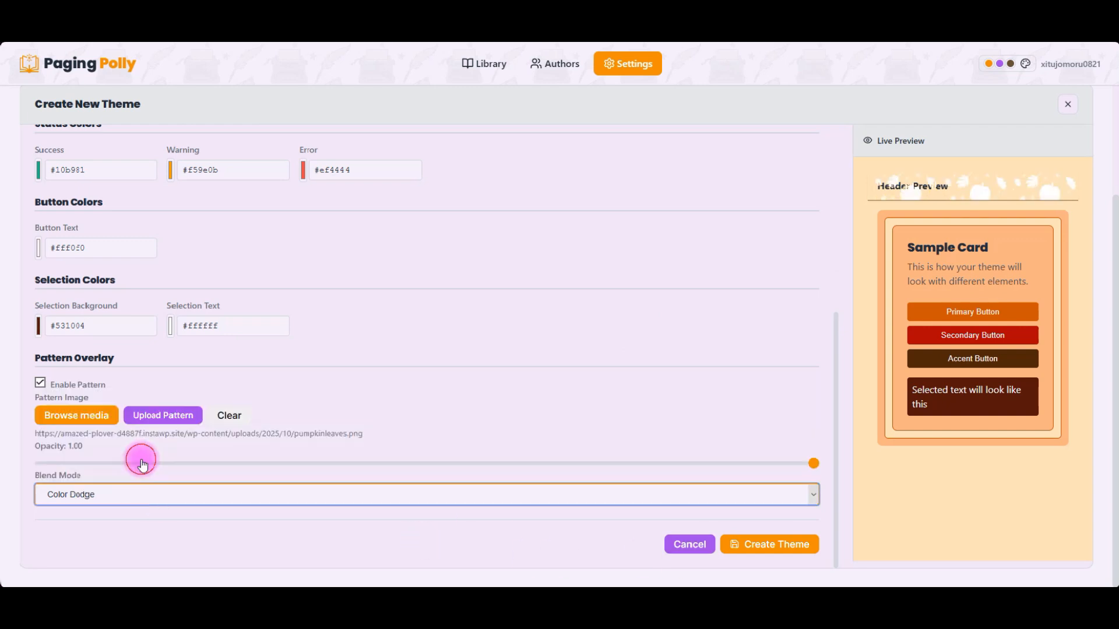
drag(813, 463, 482, 494)
Try the Screen blend mode on the pattern overlay at 1.00 opacity and at 0.28 opacity
click(47, 495)
click(68, 445)
drag(519, 465, 836, 453)
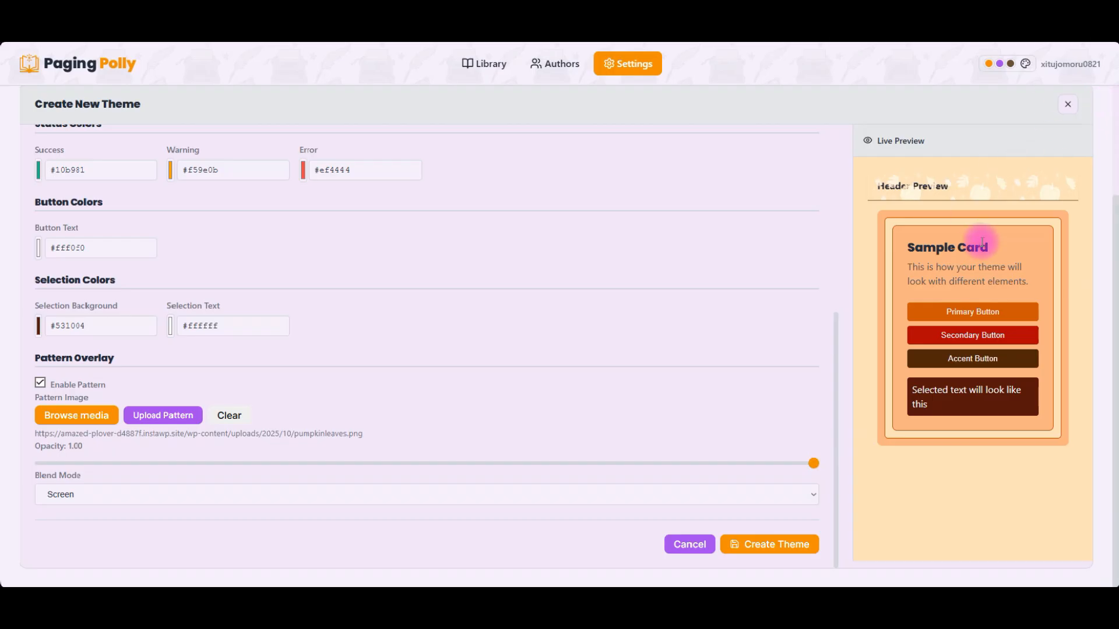
drag(767, 463, 257, 462)
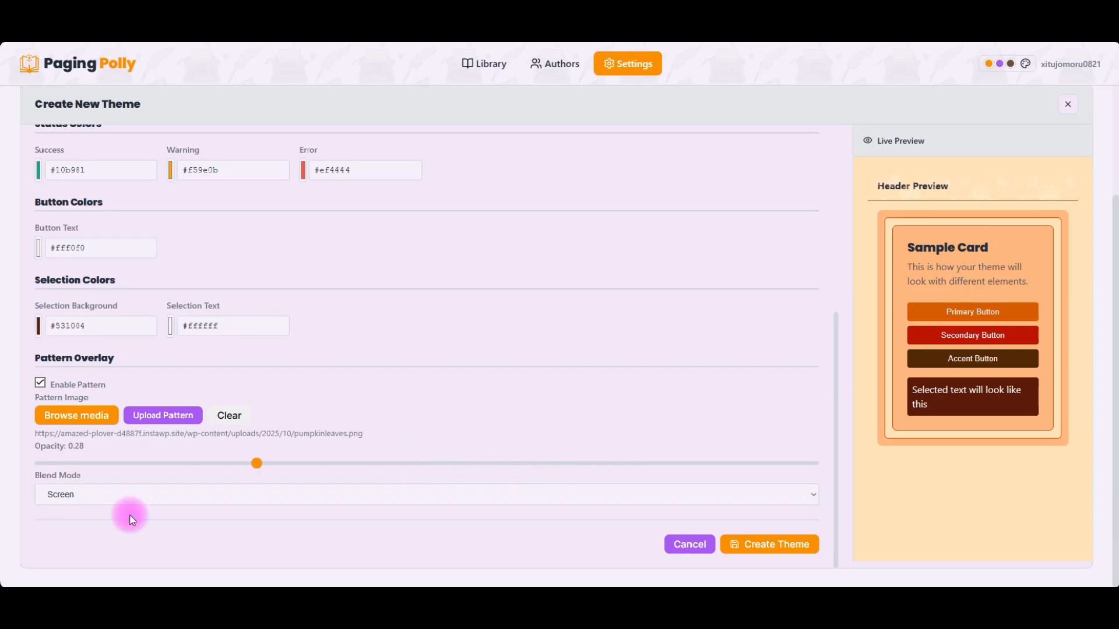
Compare the Soft Light, Multiply and Overlay blend modes on the pattern, raising its opacity to 0.71
click(117, 494)
click(73, 433)
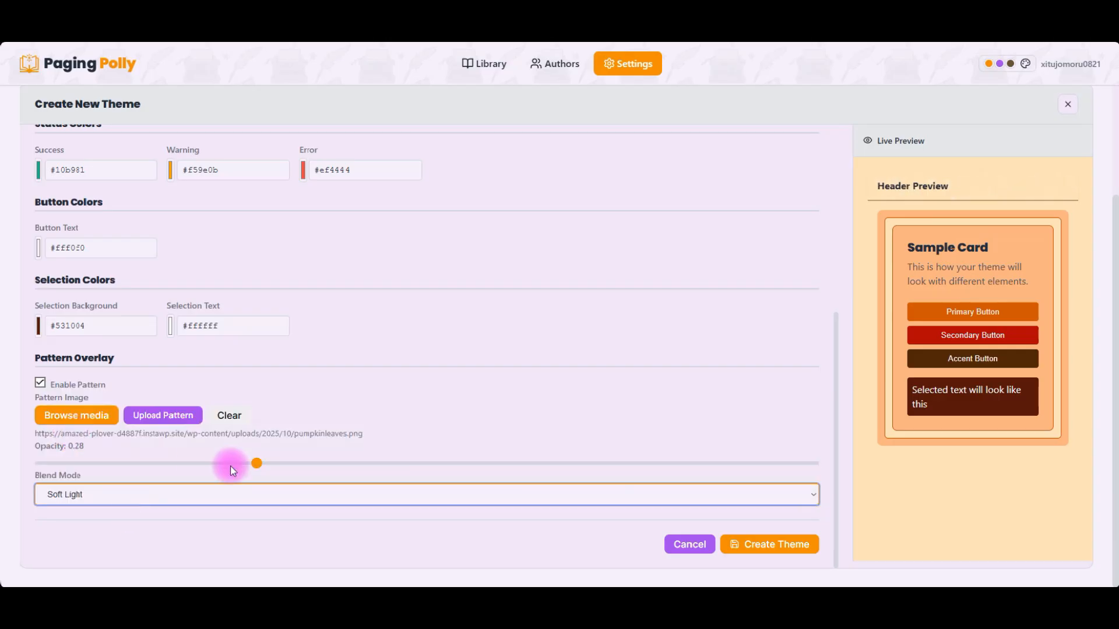
click(201, 495)
click(95, 421)
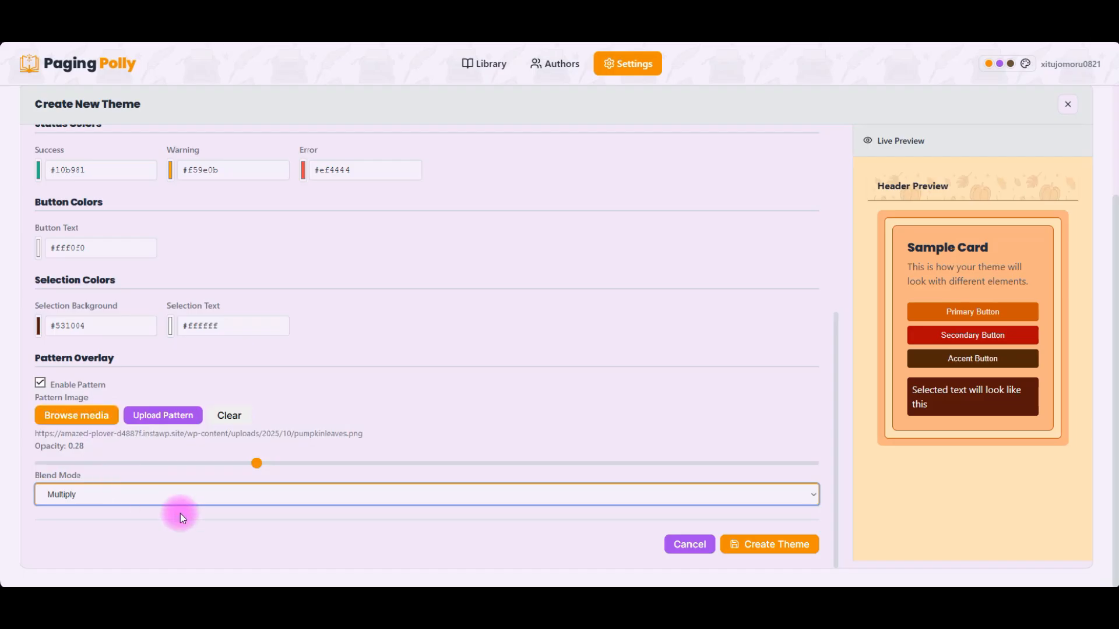
drag(332, 464, 592, 454)
click(105, 494)
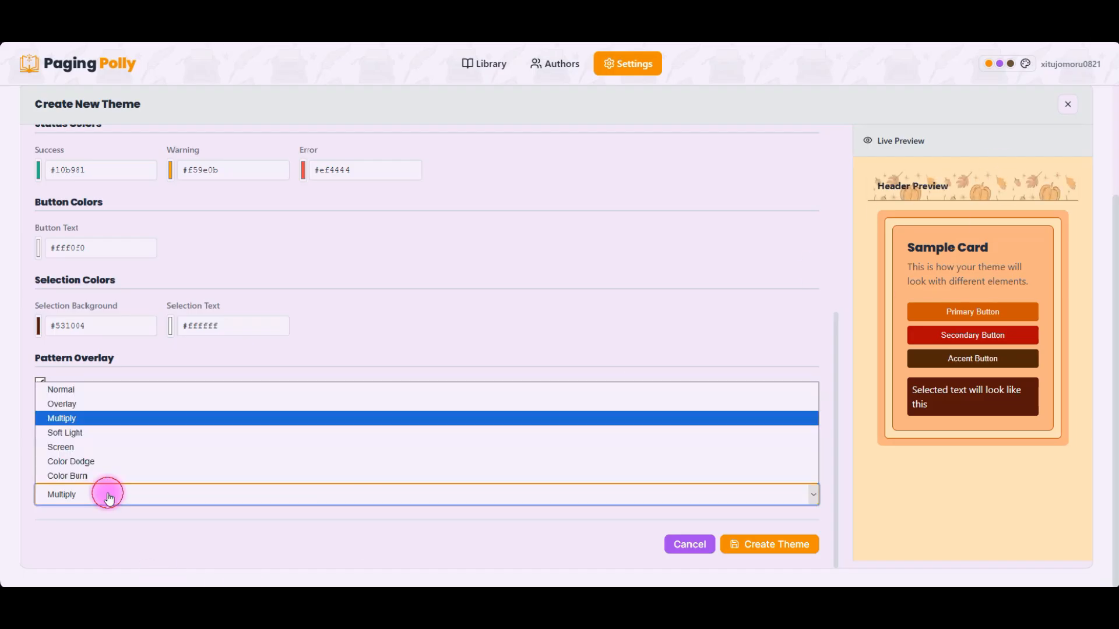
click(95, 404)
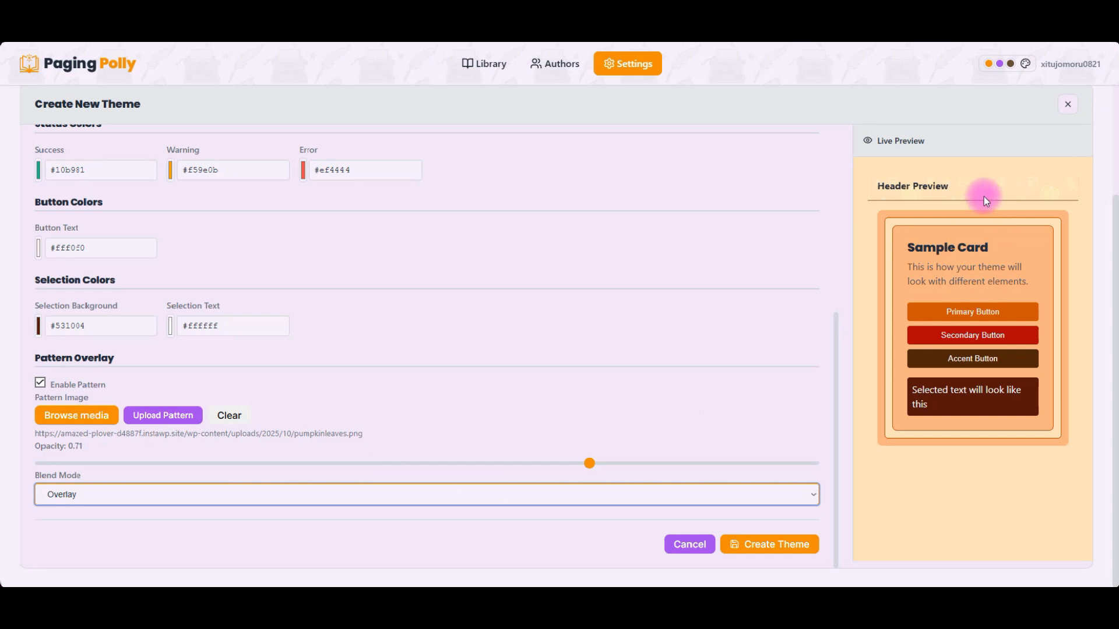
Set the pattern's blend mode to Normal and its opacity to 0.24, and create the Cozy Fall theme
click(137, 495)
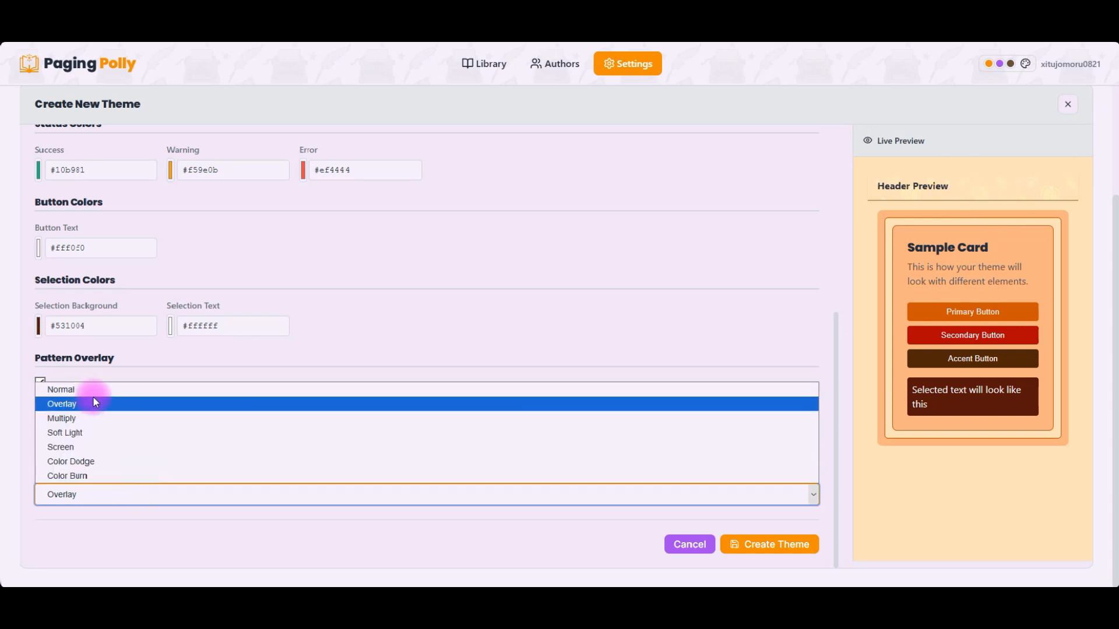
click(95, 389)
drag(431, 463, 229, 464)
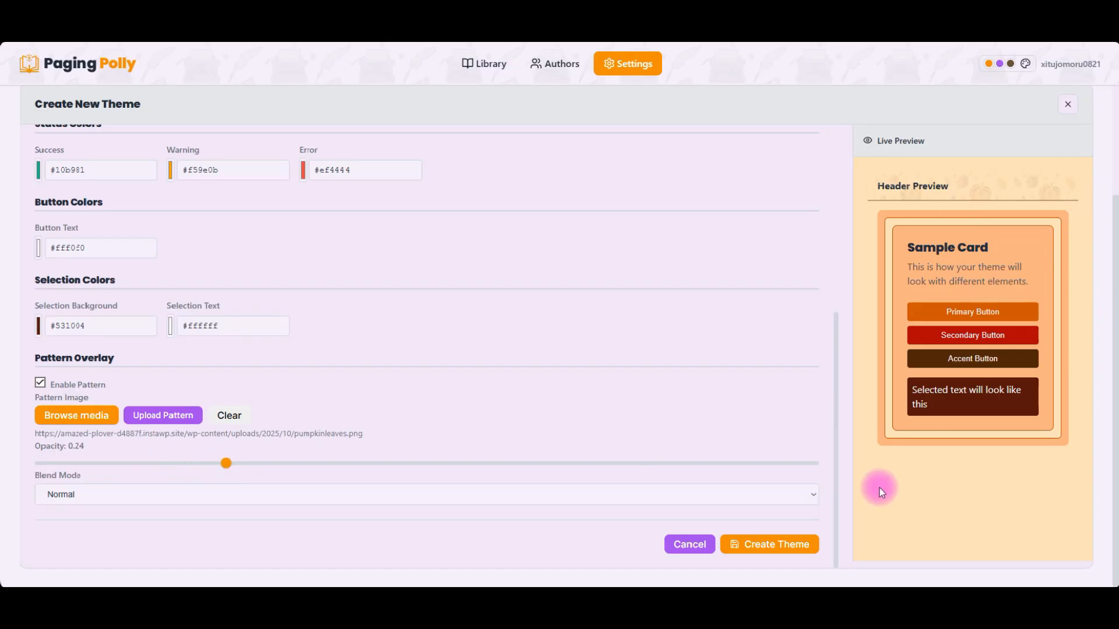
click(805, 546)
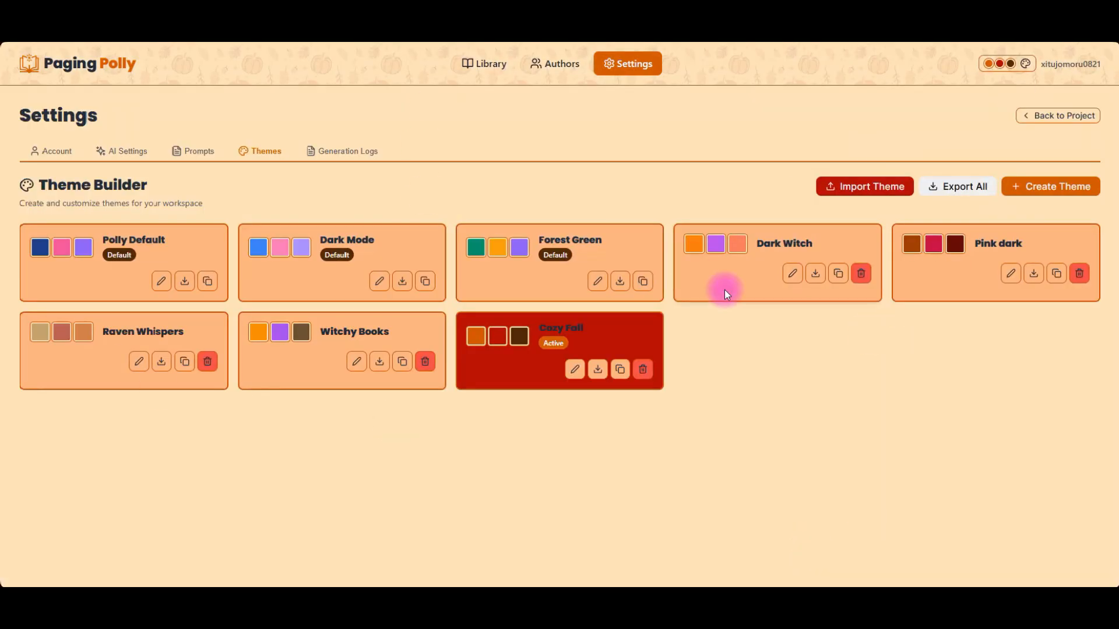
Return to the project and highlight passages in the Ideas 1 document to check the theme's selection colours
click(1034, 116)
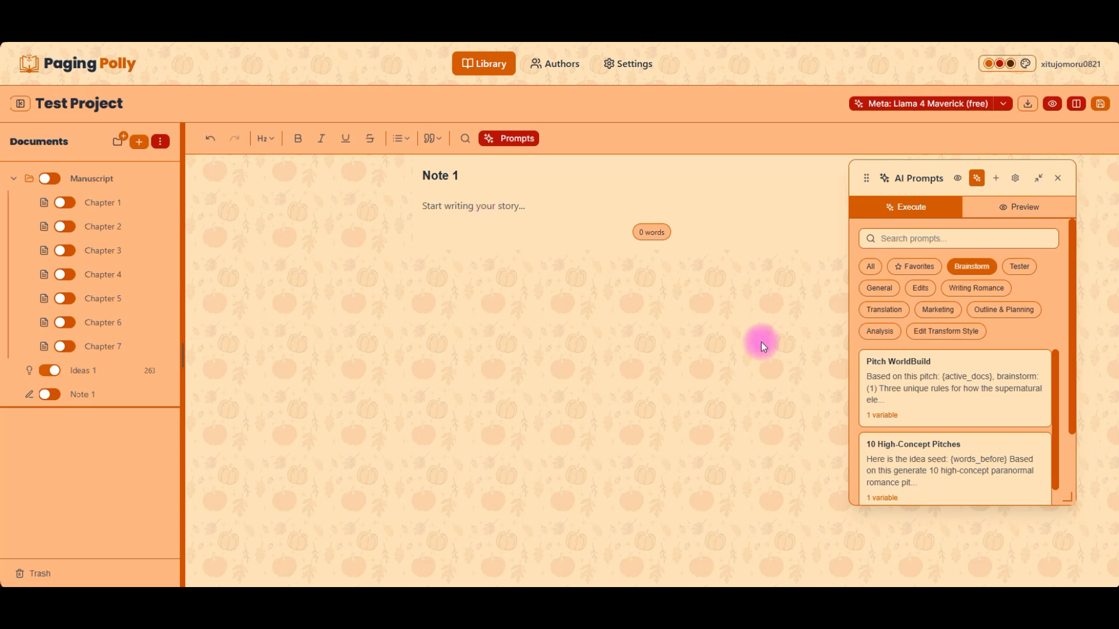
click(521, 207)
click(97, 371)
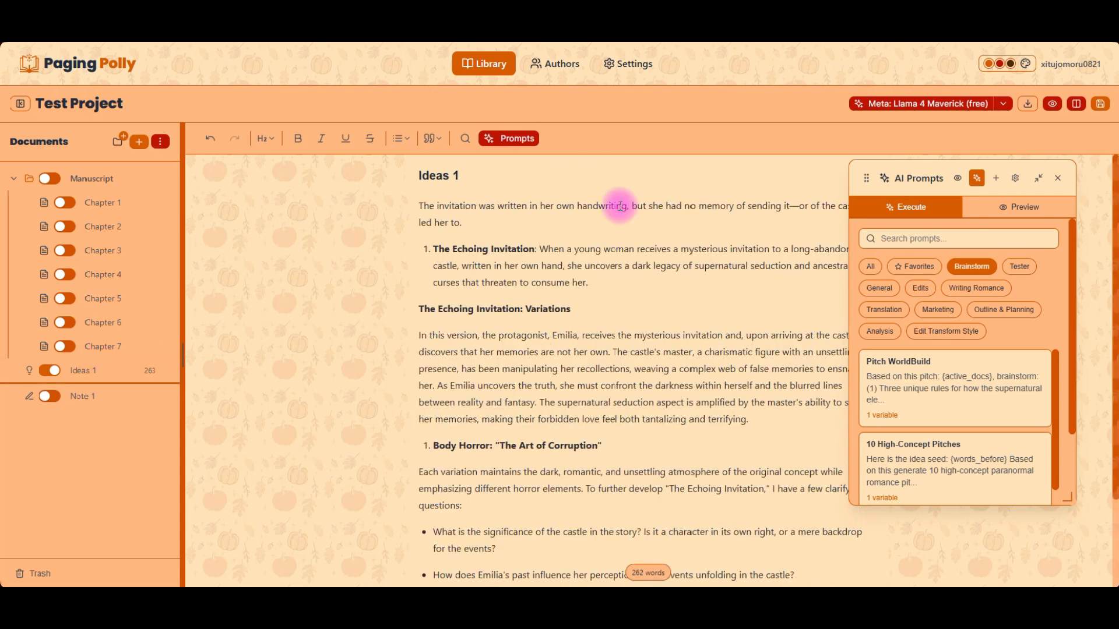
drag(538, 250, 637, 399)
click(660, 302)
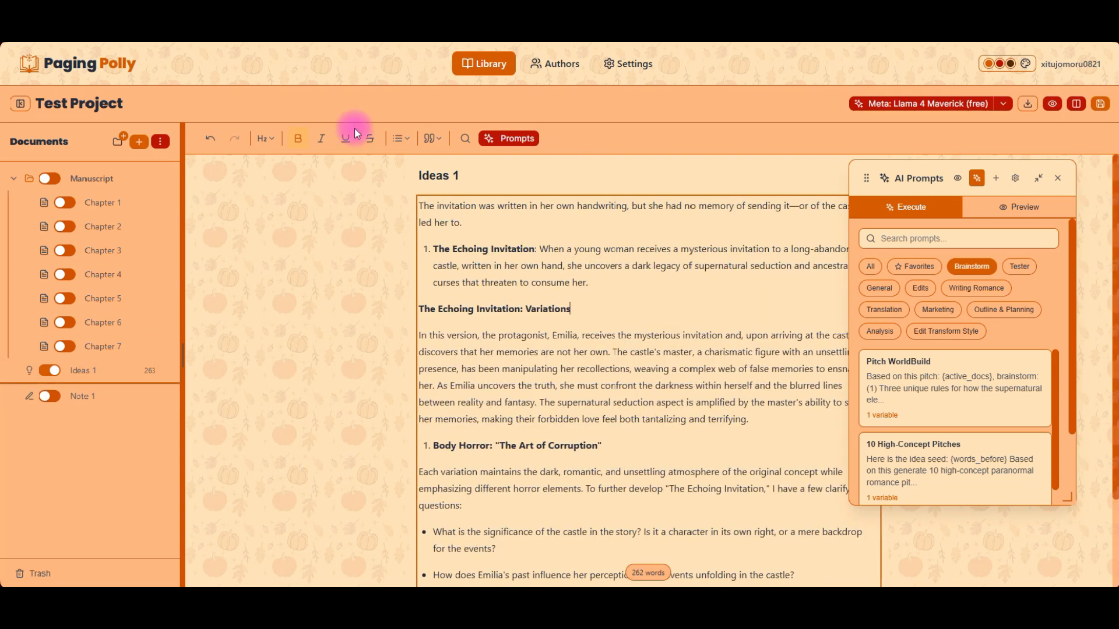
drag(544, 309, 638, 461)
click(643, 277)
Open the Cozy Fall theme for editing from the theme settings
click(631, 66)
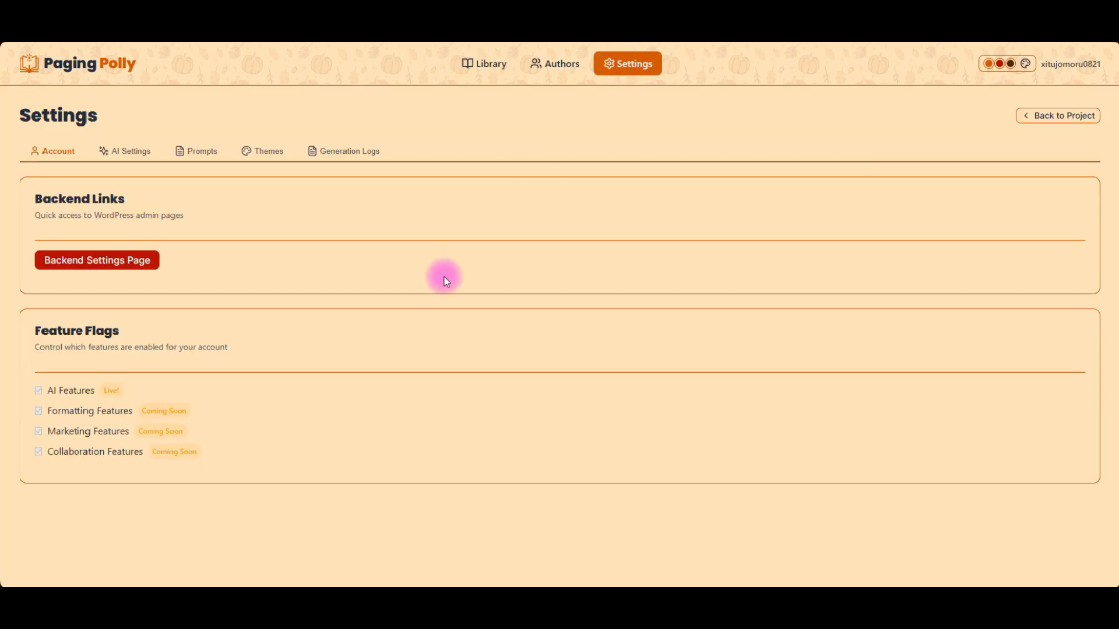
click(285, 151)
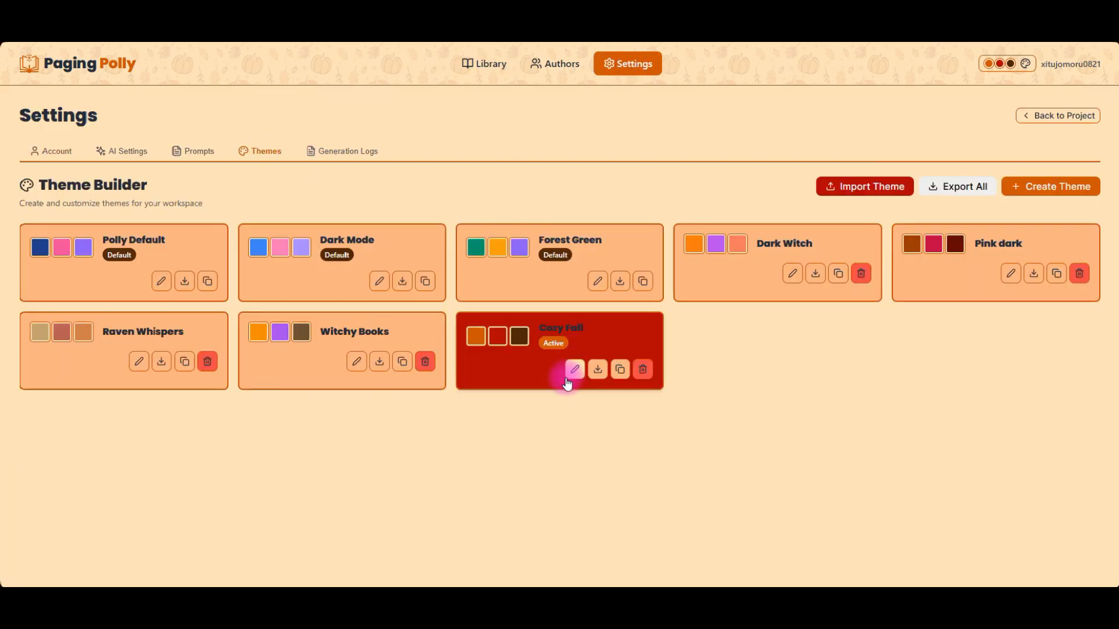
click(571, 372)
scroll(428, 394, down, 5)
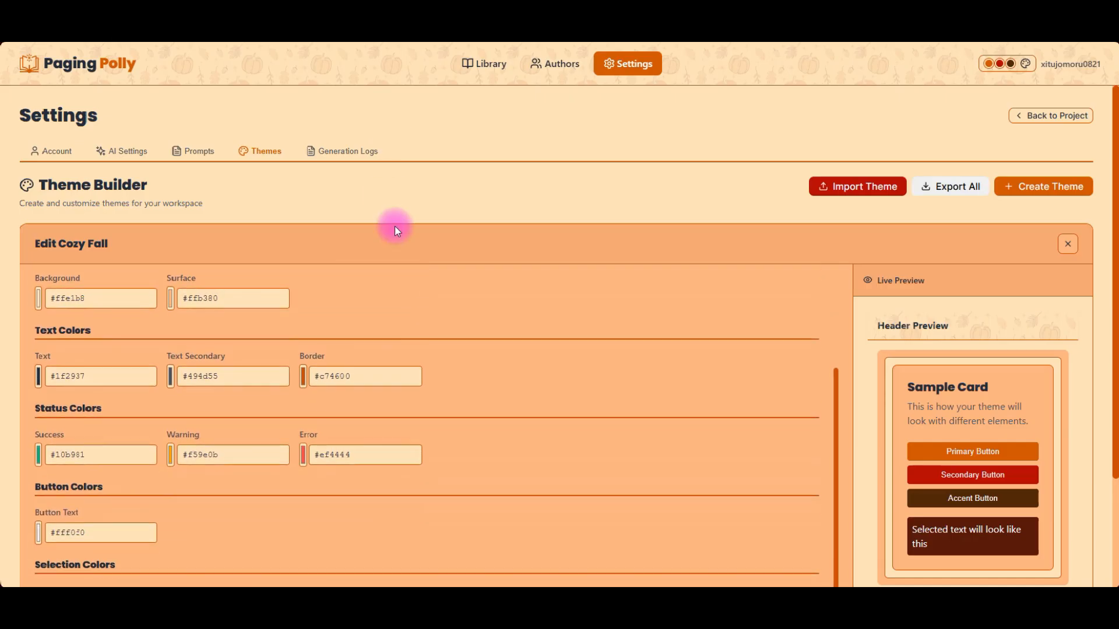
scroll(880, 298, up, 2)
Set the Cozy Fall theme's background colour to light peach #fecda4 and save the changes
click(36, 299)
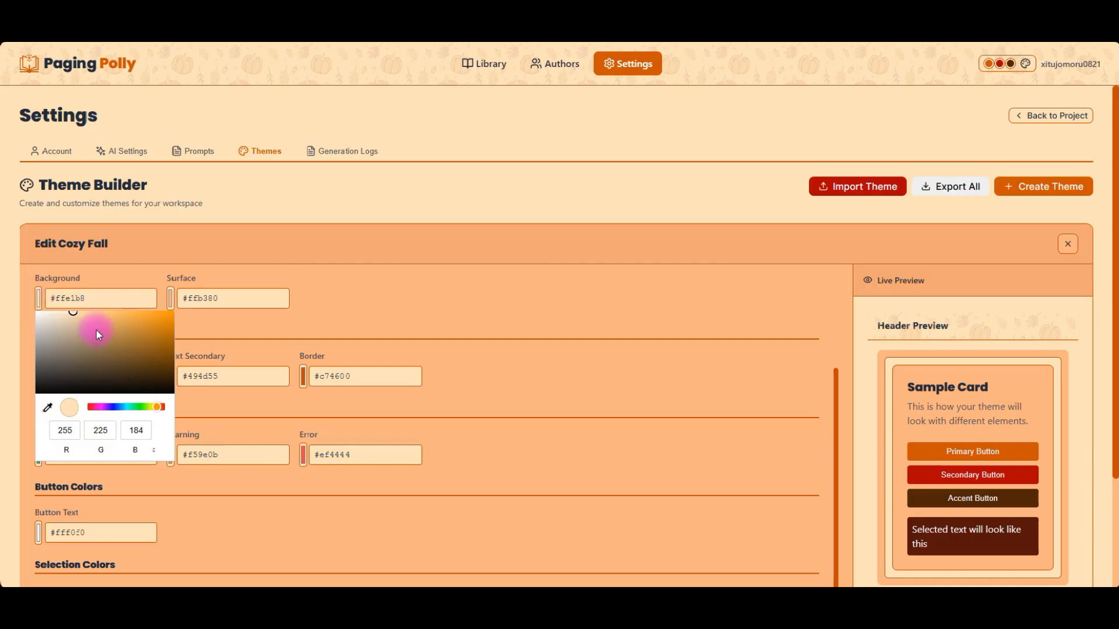
mouse_move(80, 319)
mouse_down()
mouse_move(87, 309)
mouse_move(59, 306)
mouse_move(99, 309)
mouse_up()
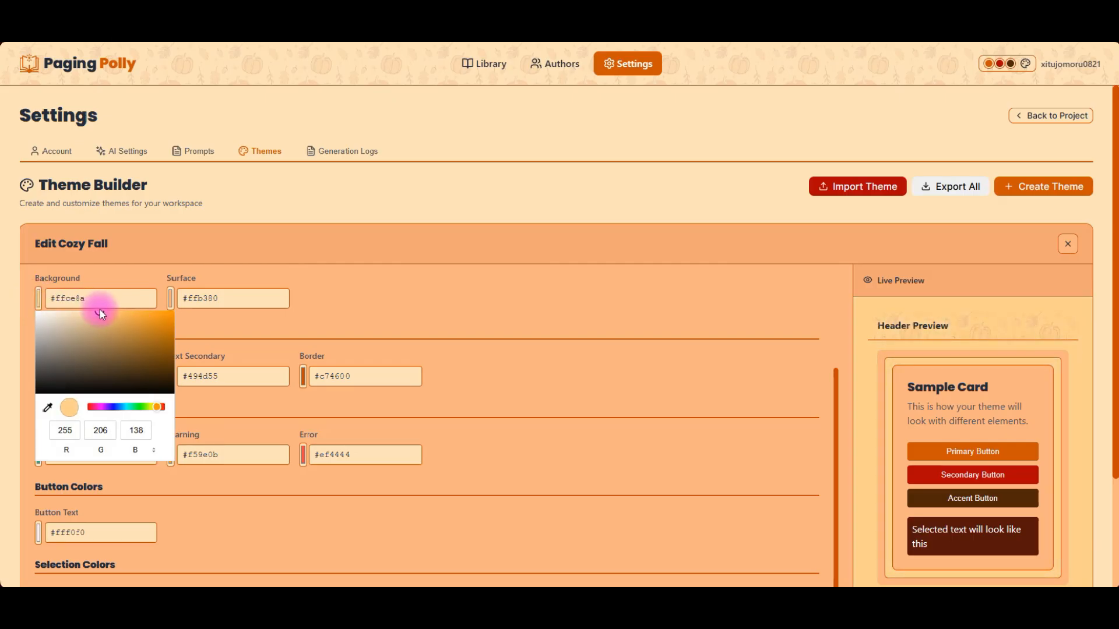
scroll(100, 309, up, 2)
click(38, 418)
click(130, 447)
mouse_move(131, 446)
mouse_down()
mouse_move(123, 432)
mouse_move(180, 460)
mouse_move(114, 446)
mouse_move(106, 430)
mouse_up()
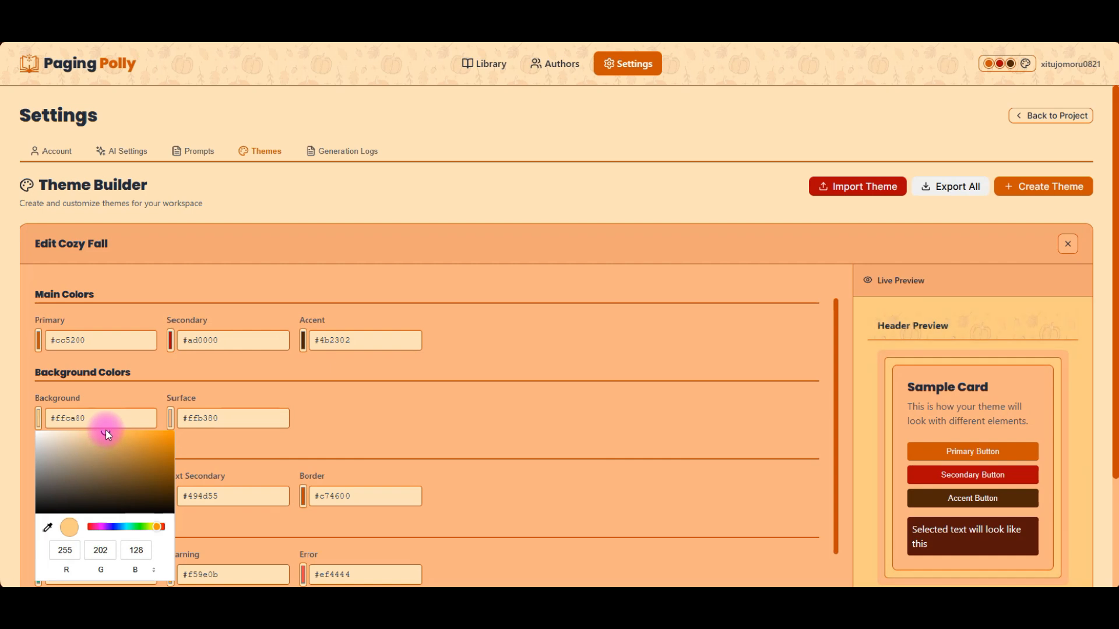
drag(158, 526, 159, 529)
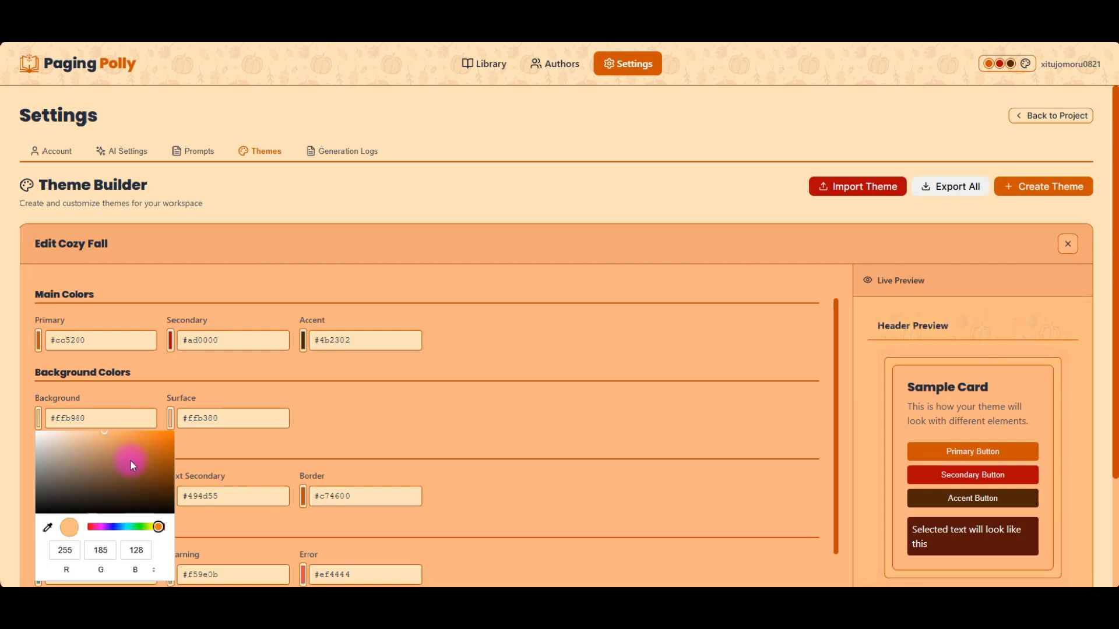
drag(105, 432, 85, 430)
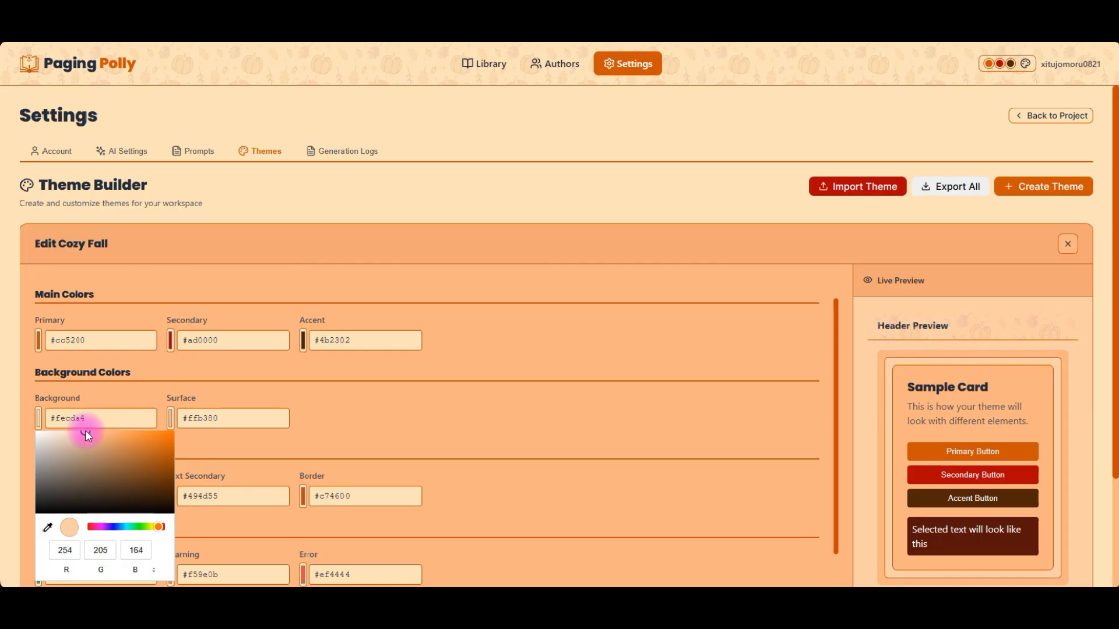
click(457, 437)
scroll(635, 485, down, 8)
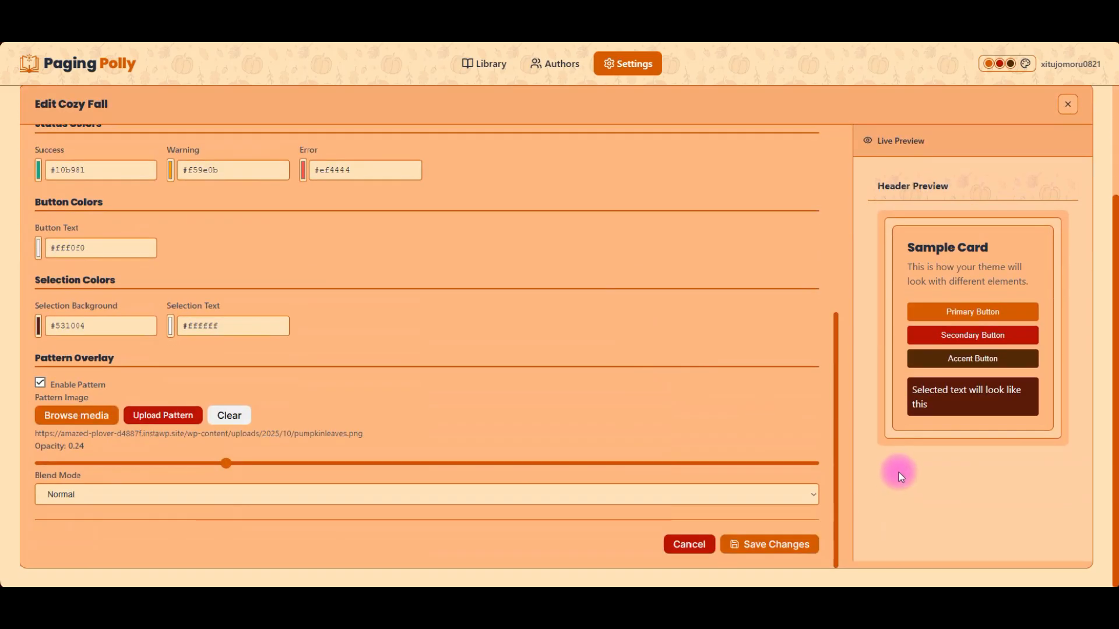
click(771, 544)
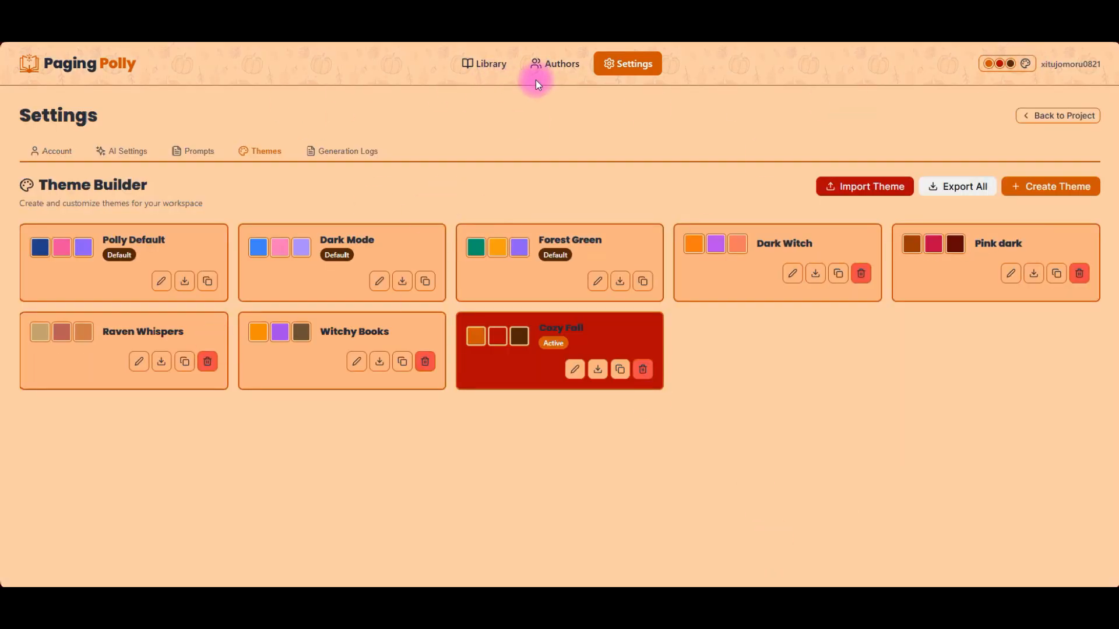
Open Test Project from the library to check the updated theme in the editor
click(487, 63)
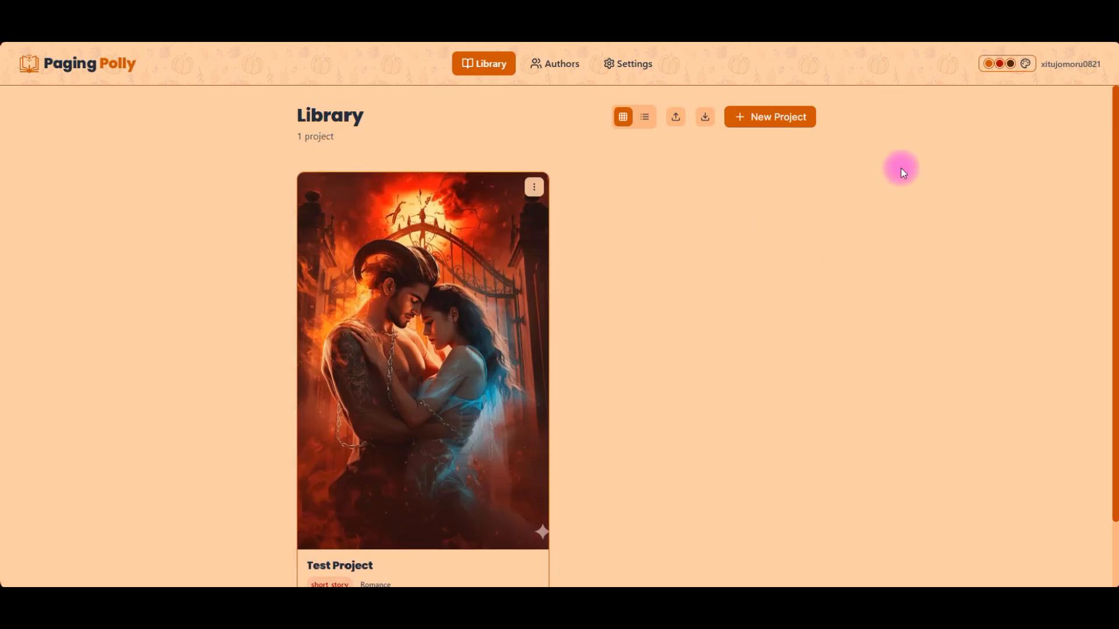
click(332, 375)
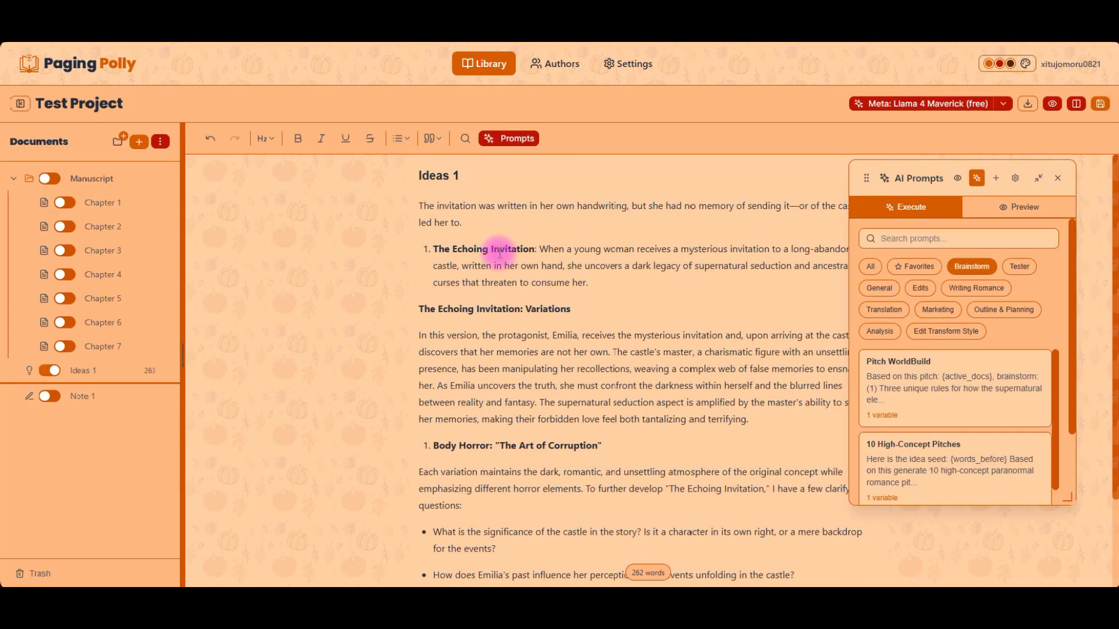
Look over the generation logs in the settings and view Test Project's card details in the library
click(648, 64)
click(355, 152)
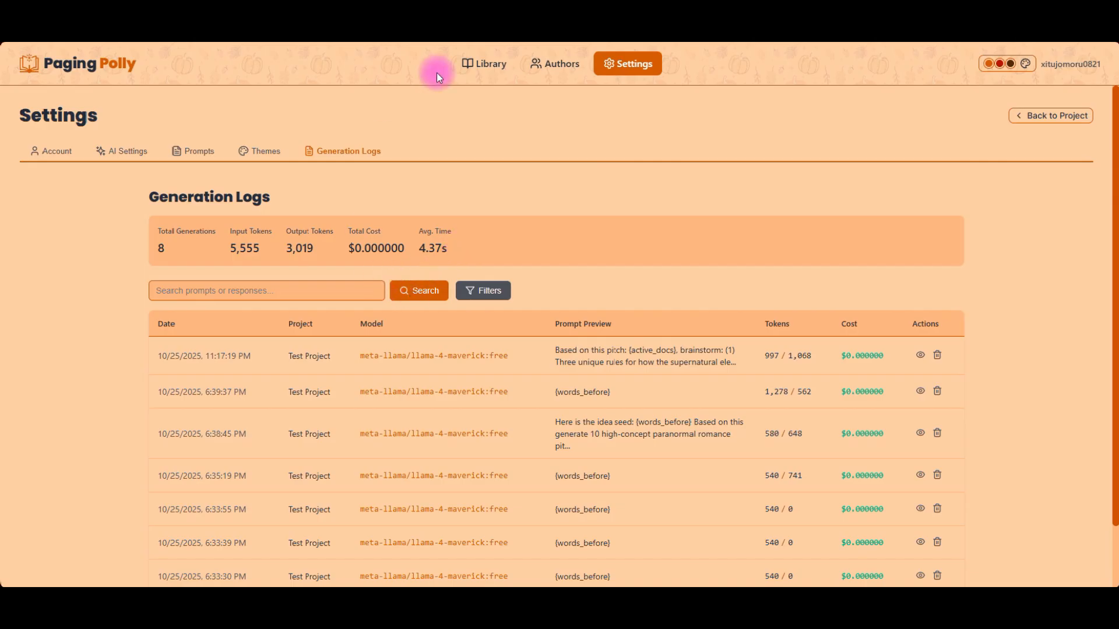
click(467, 63)
scroll(367, 512, down, 2)
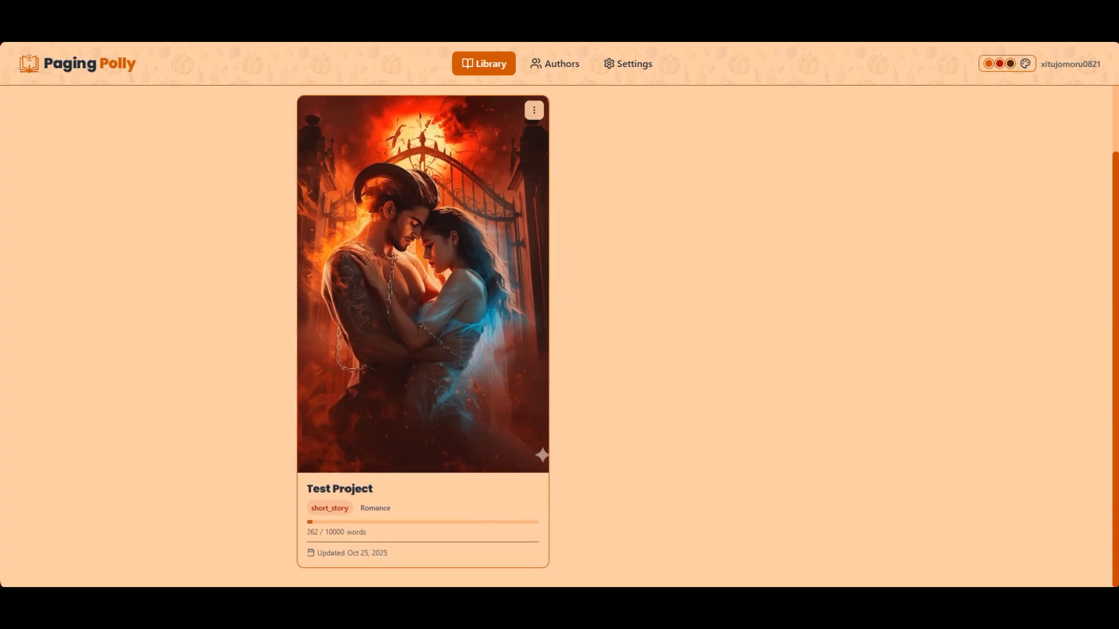
Return to the generation logs and review the tokens and cost of each listed generation
click(626, 65)
click(325, 150)
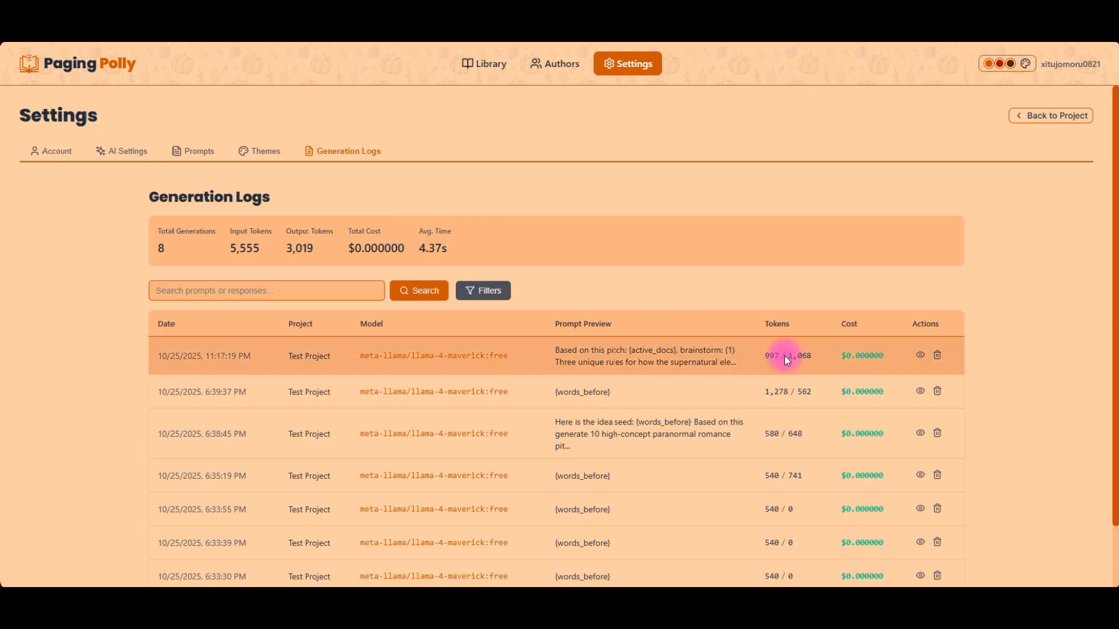
scroll(849, 527, down, 2)
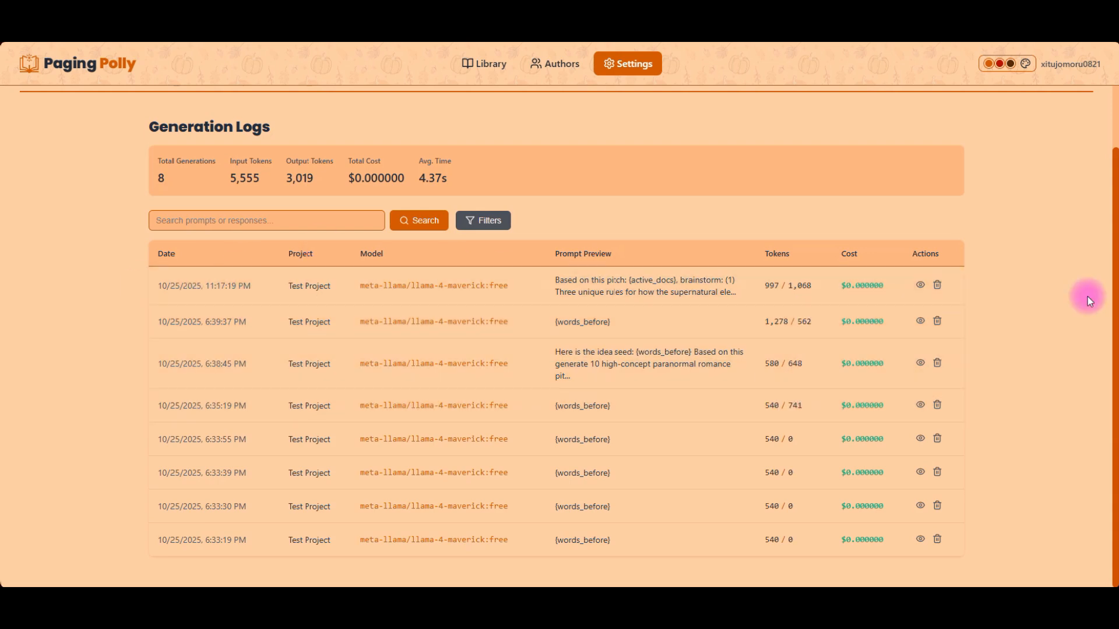
Open the details of the 11:17:19 PM generation log and examine its raw template, final messages sent to the provider and JSON payload
click(920, 285)
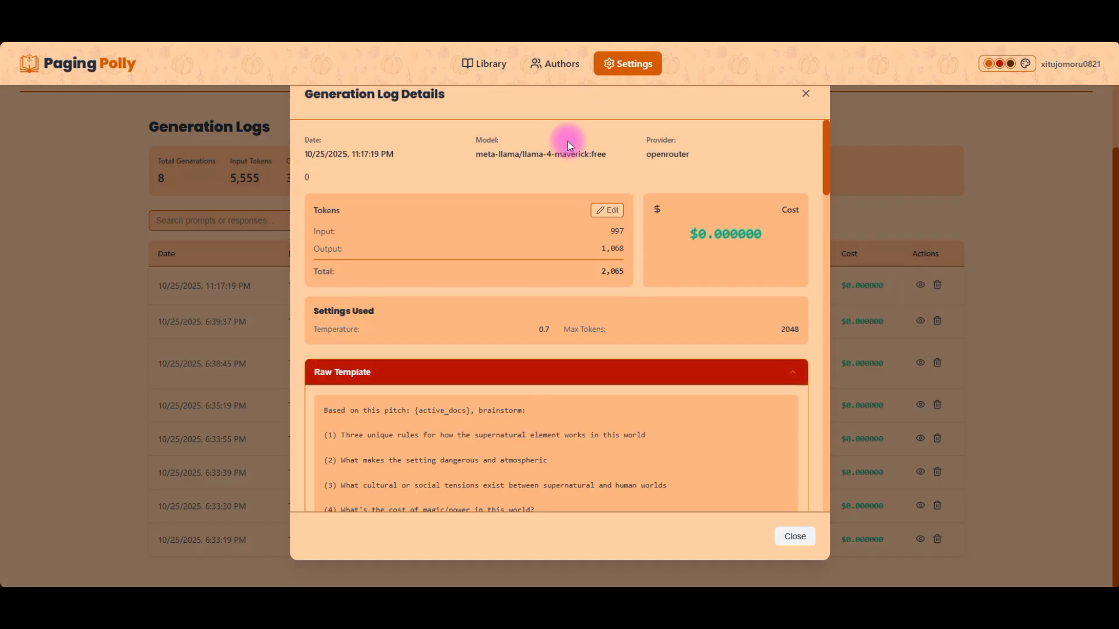
scroll(430, 270, down, 10)
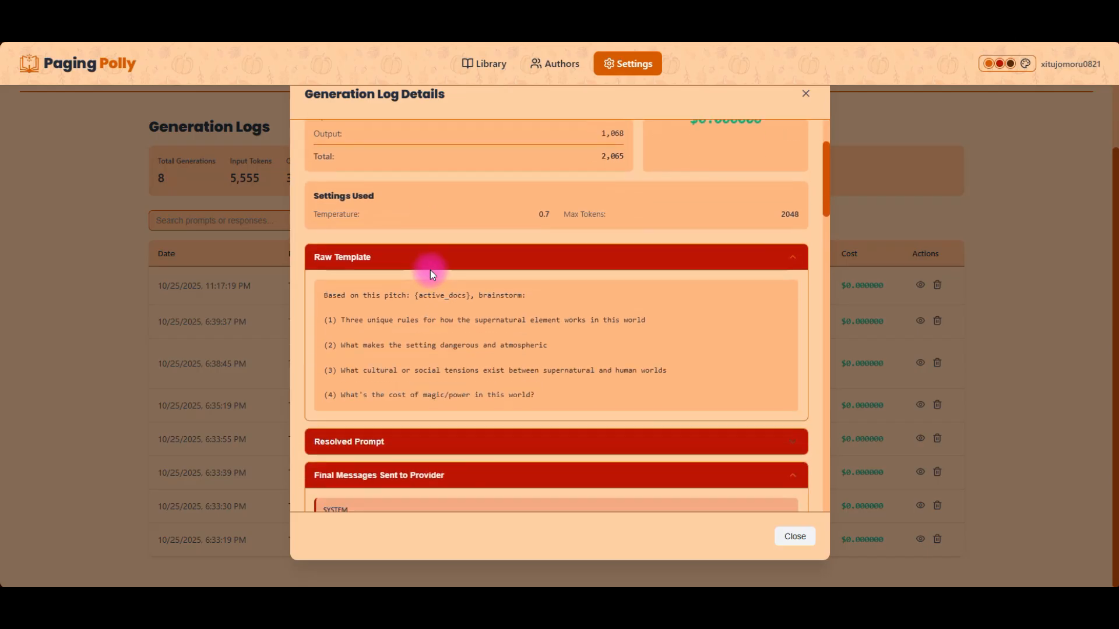
scroll(431, 270, down, 6)
scroll(431, 270, up, 9)
scroll(431, 271, down, 10)
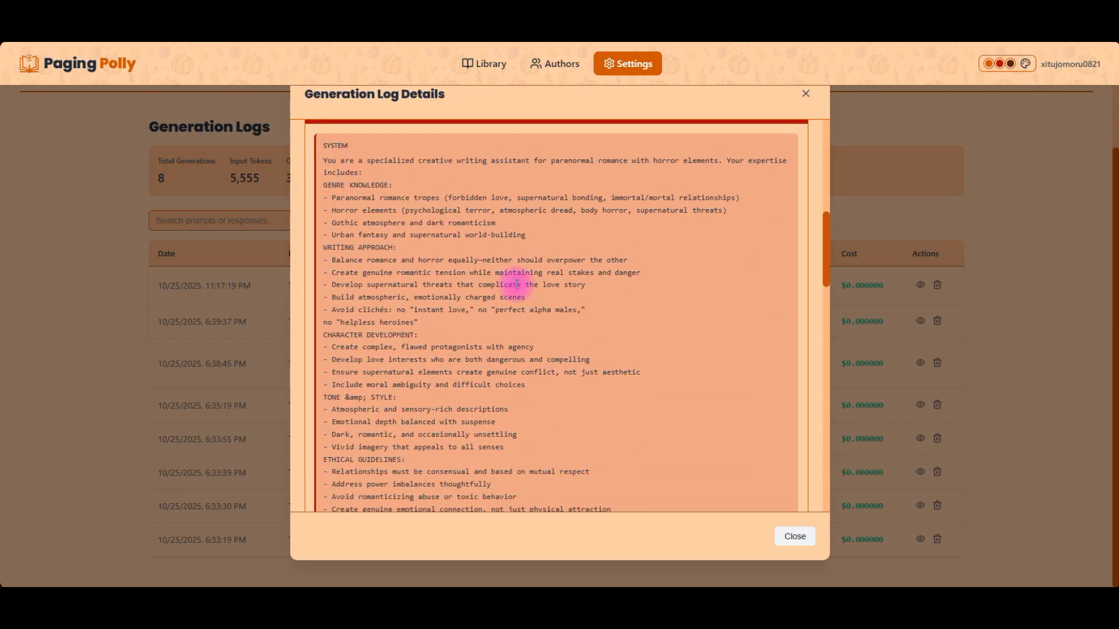
scroll(432, 367, down, 10)
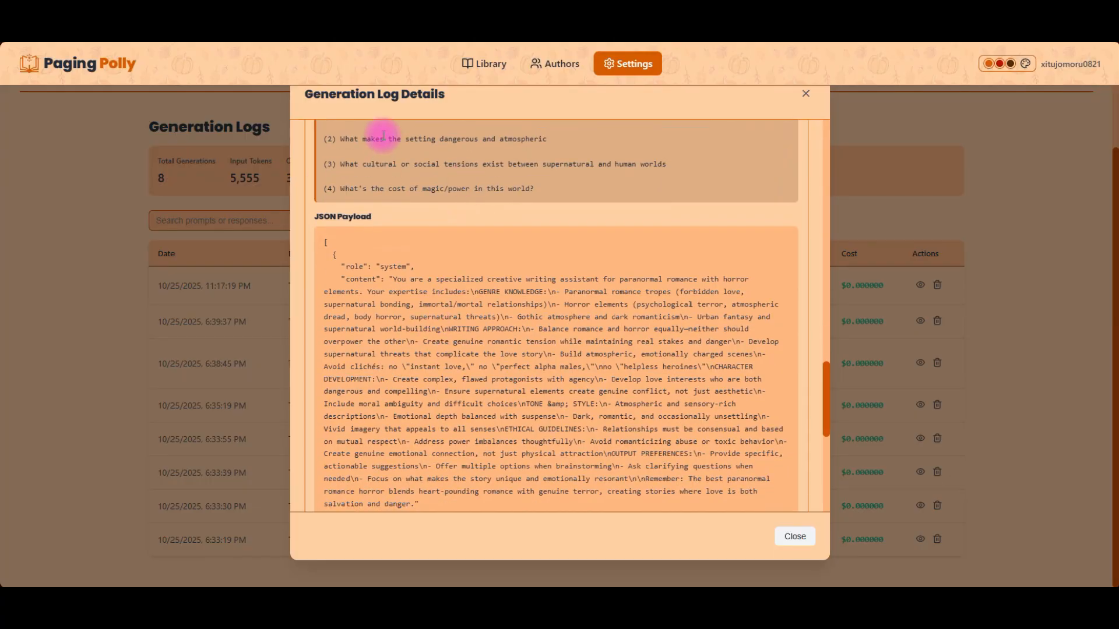
scroll(352, 315, down, 6)
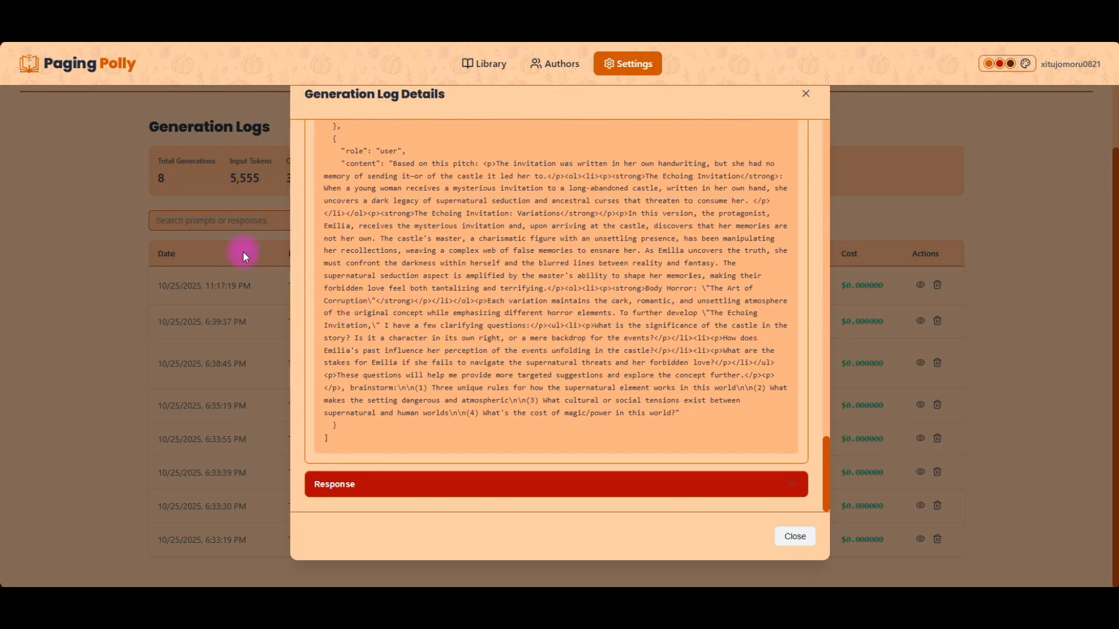
Expand the log's response section and highlight the full response text to review it
click(380, 487)
scroll(496, 373, down, 10)
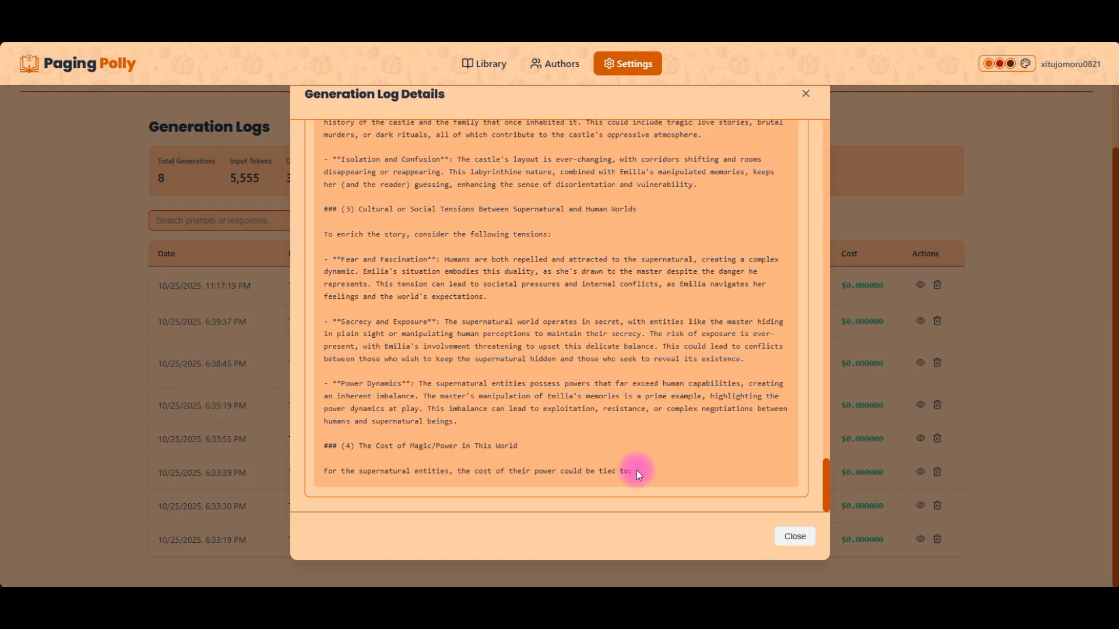
drag(650, 471, 323, 271)
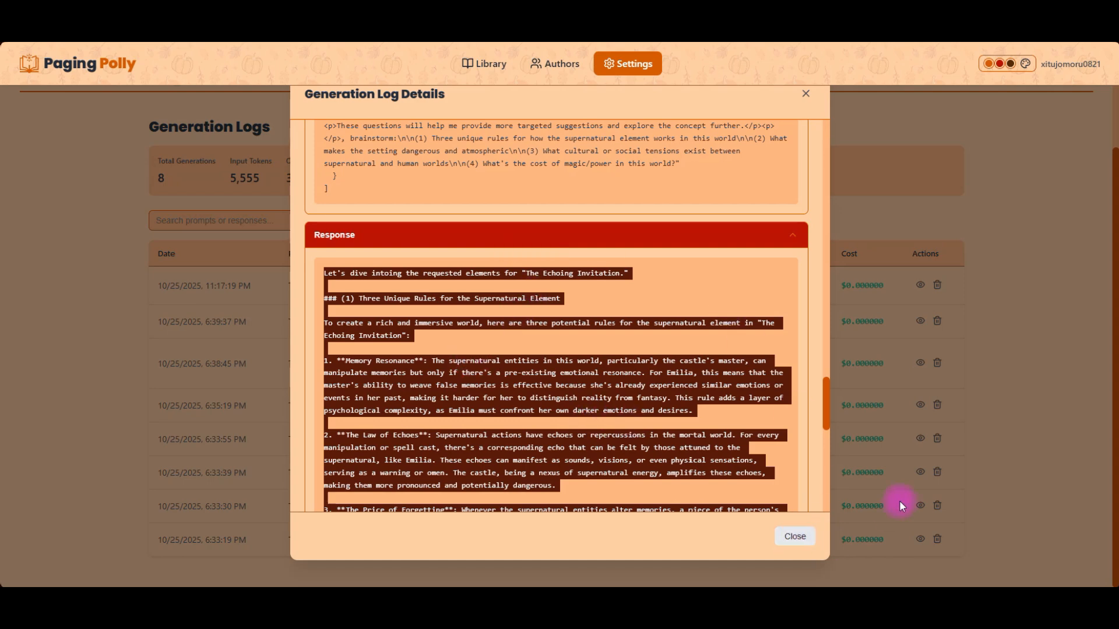
scroll(759, 355, up, 5)
scroll(759, 346, up, 15)
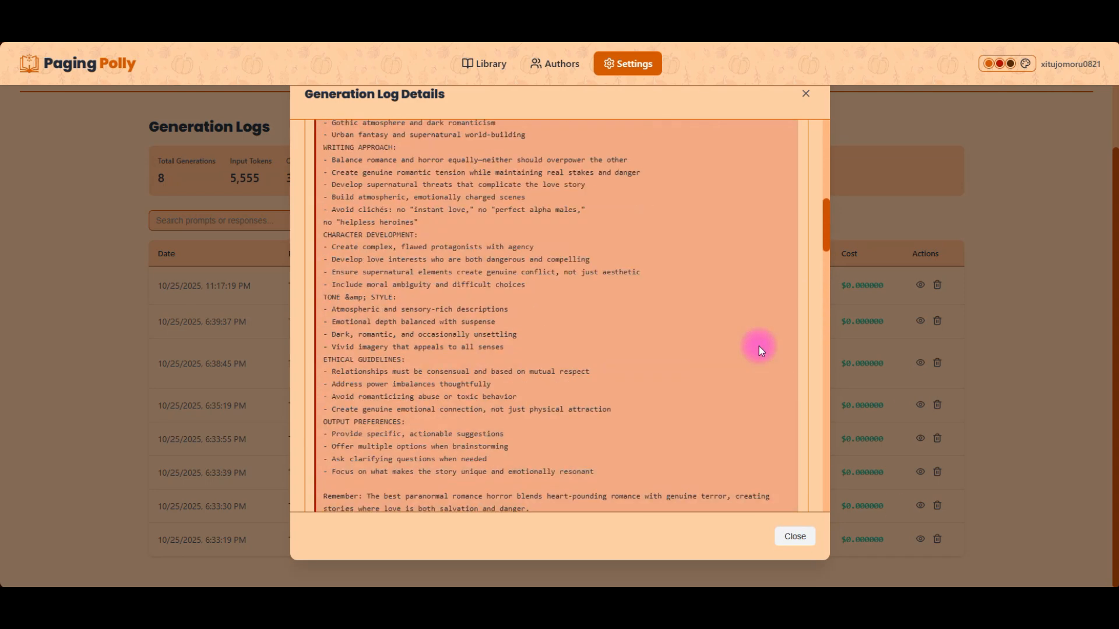
Collapse the final messages, expand the resolved prompt to examine the text substituted for {active_docs}, and close the log details
click(453, 495)
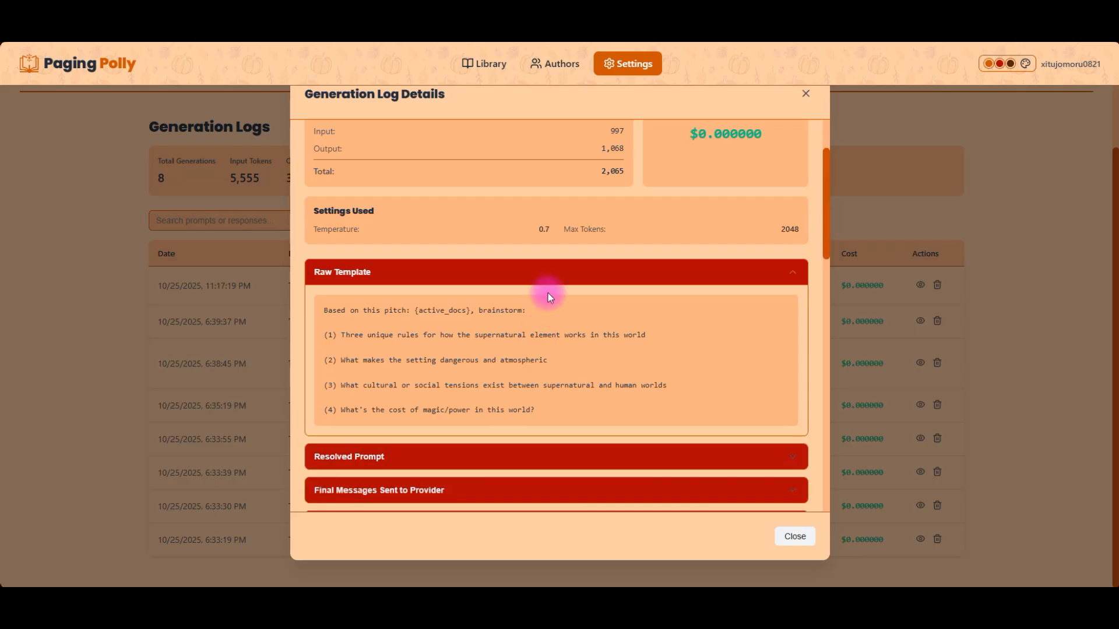
scroll(406, 293, down, 2)
drag(462, 191, 445, 191)
click(368, 338)
scroll(519, 325, down, 3)
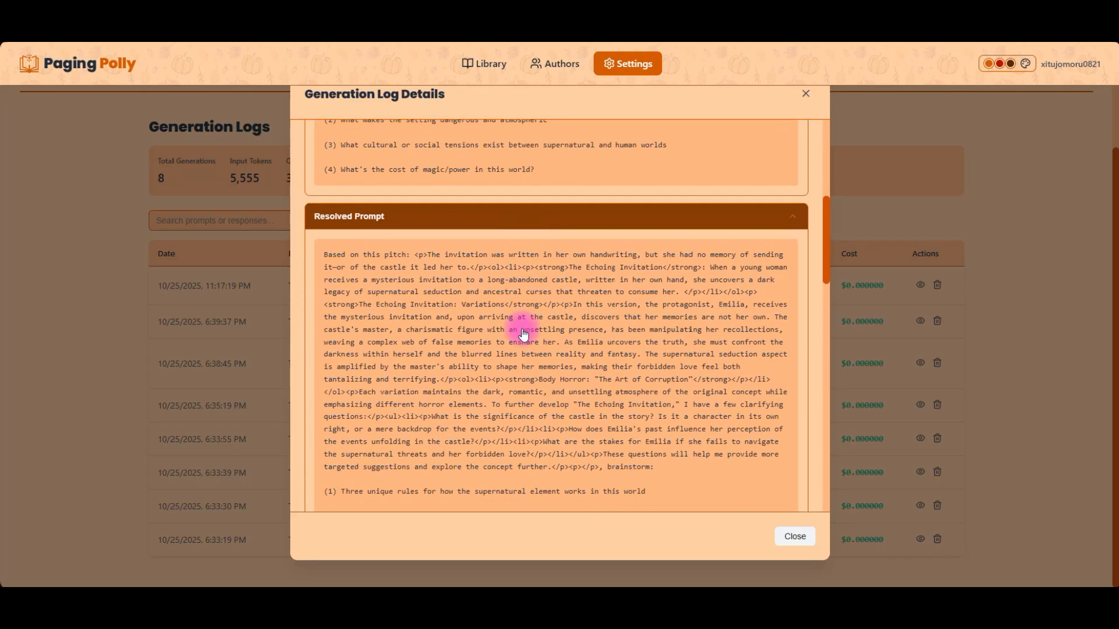
drag(414, 195, 680, 411)
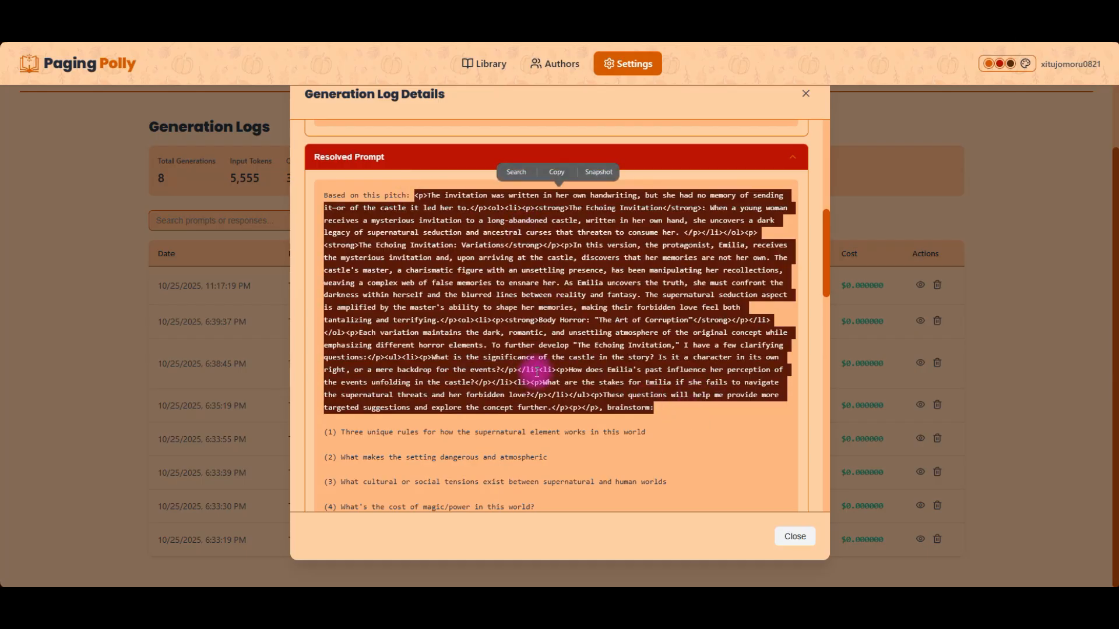
click(557, 354)
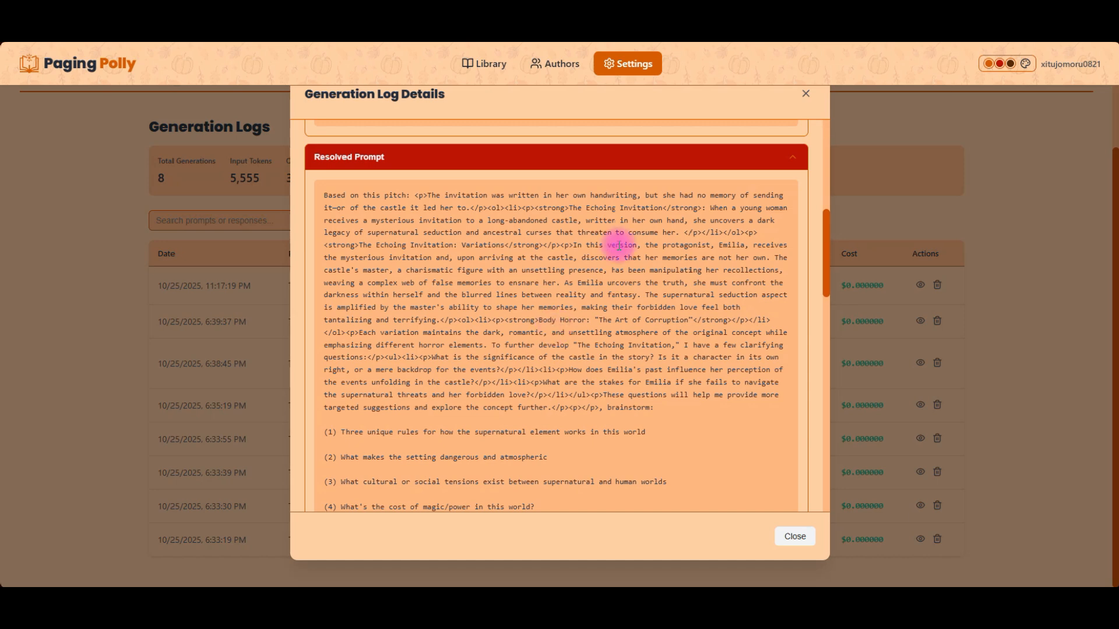
click(813, 536)
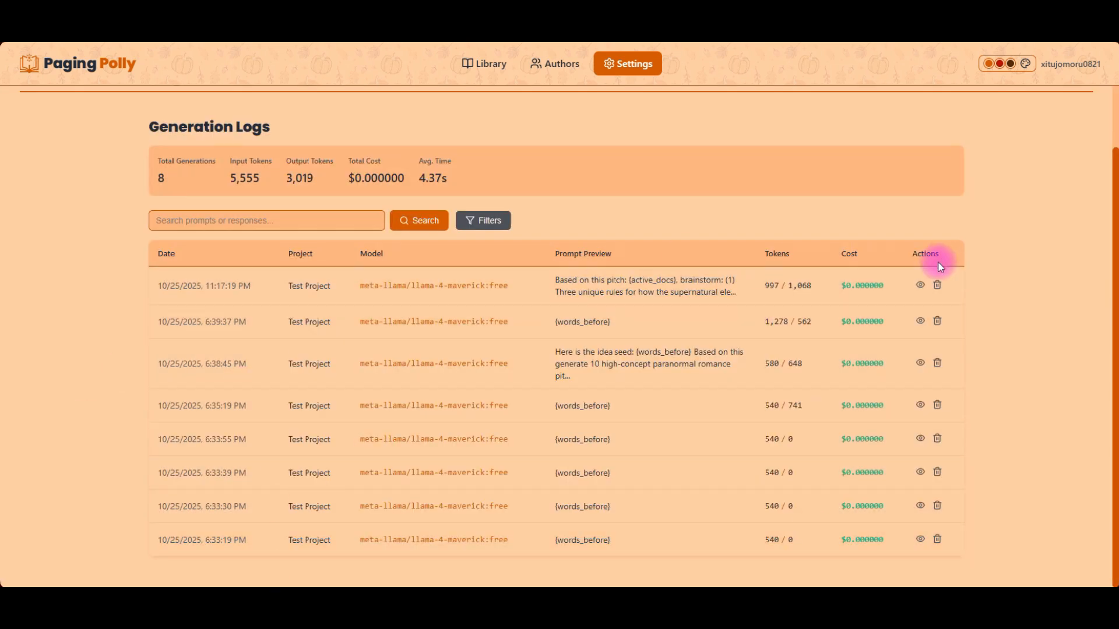
Reopen the 11:17:19 PM generation's details and check its output token count
click(920, 285)
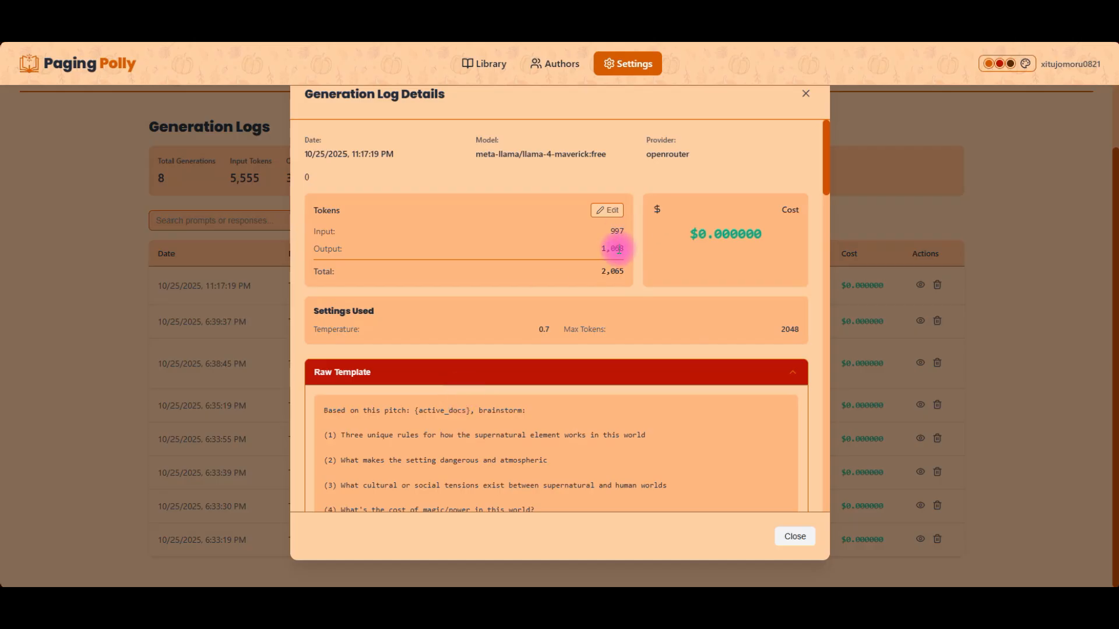
drag(618, 249, 595, 244)
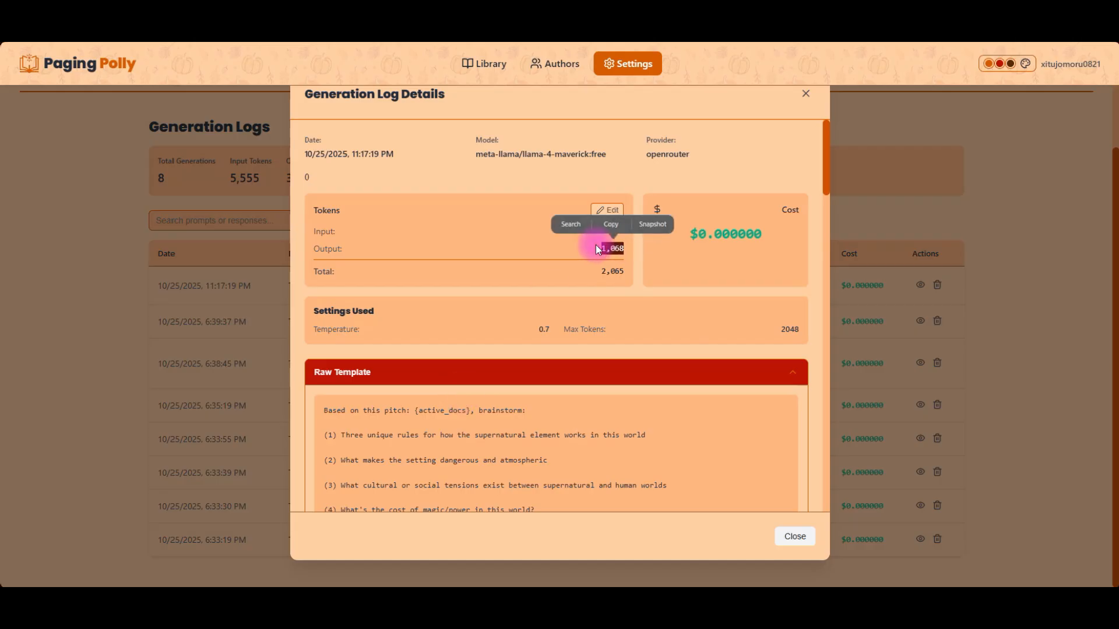
click(408, 237)
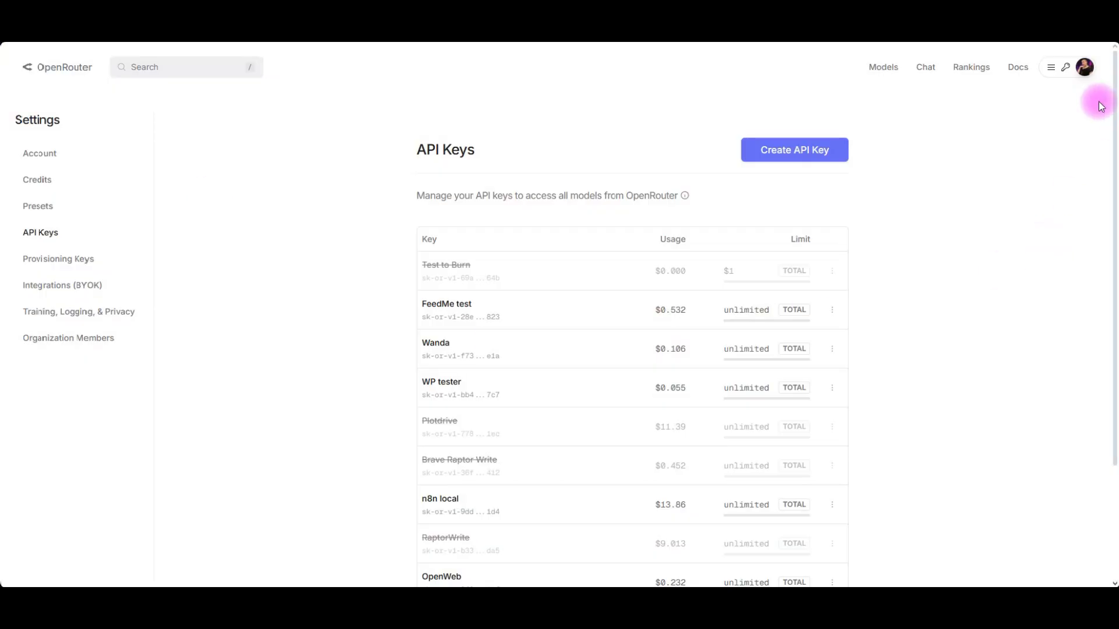
Switch to OpenRouter and view the account activity to check the tokens recorded for the latest Paging Polly generation
click(1085, 67)
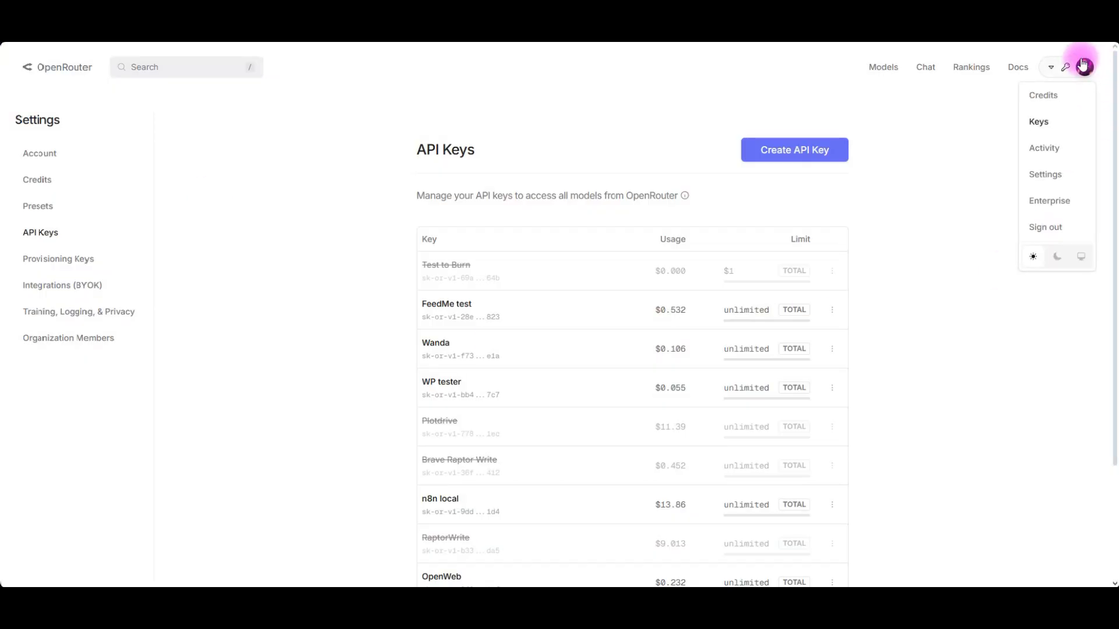
click(1059, 146)
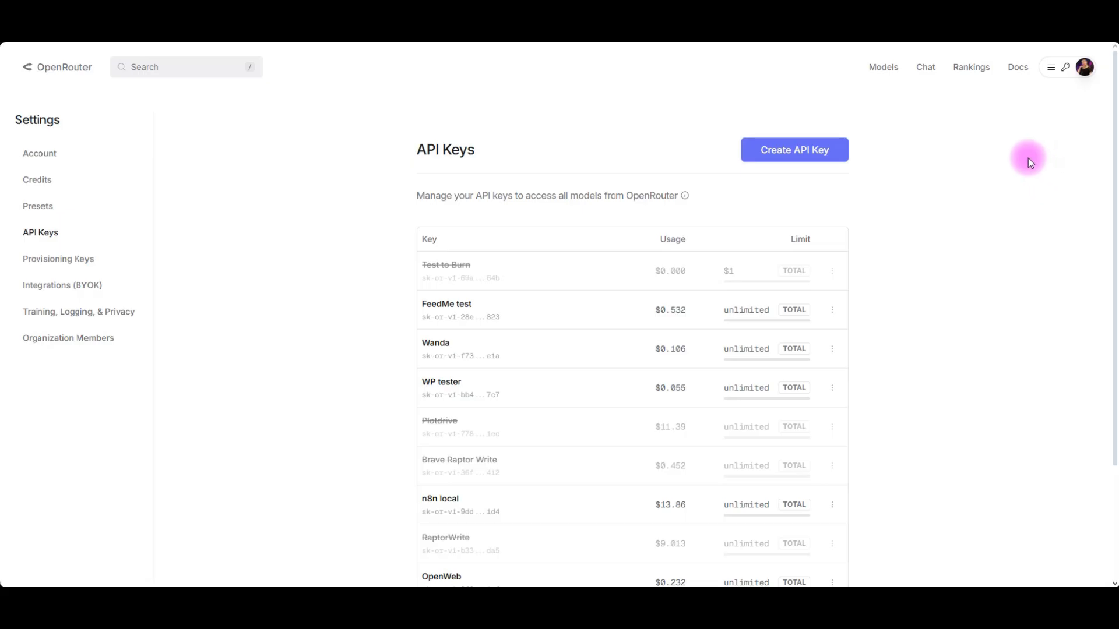
click(1082, 67)
click(1052, 149)
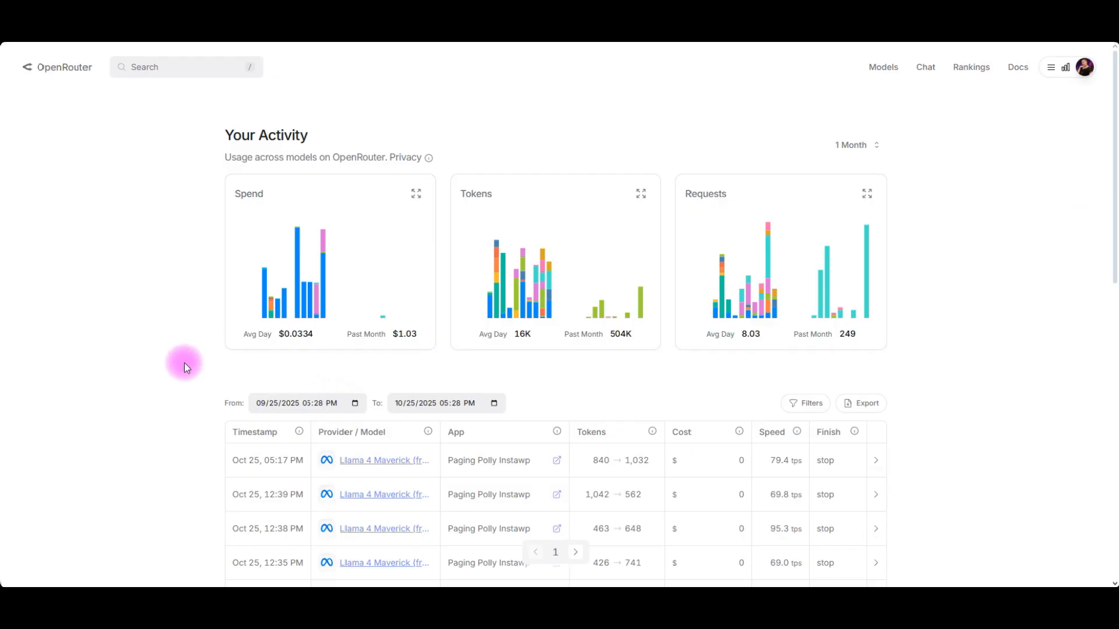
scroll(372, 445, down, 1)
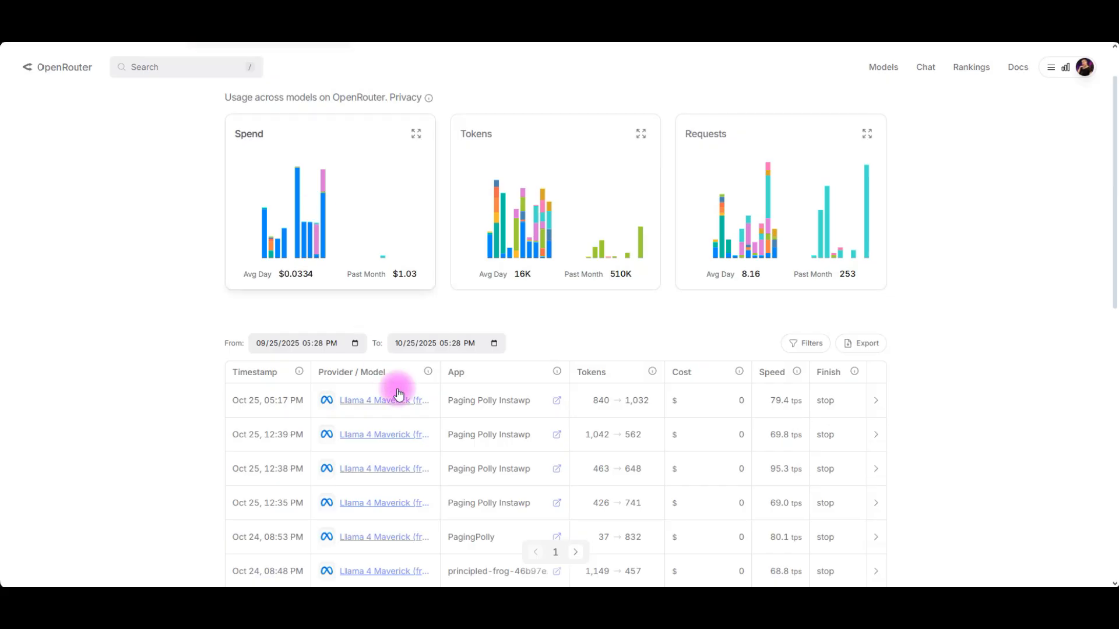
scroll(408, 402, down, 1)
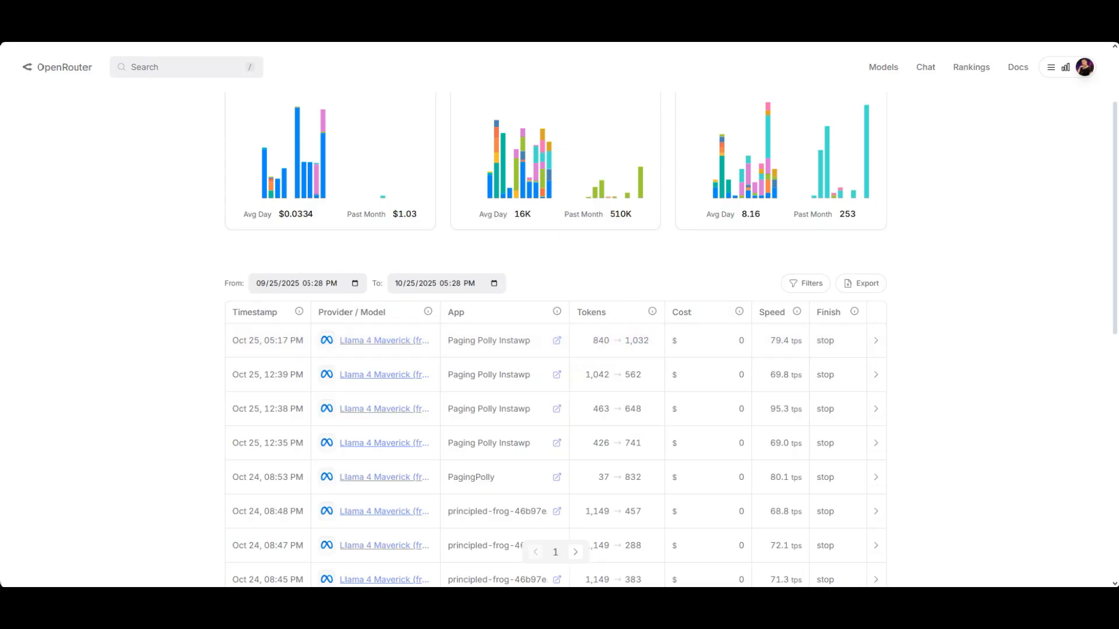
mouse_move(638, 349)
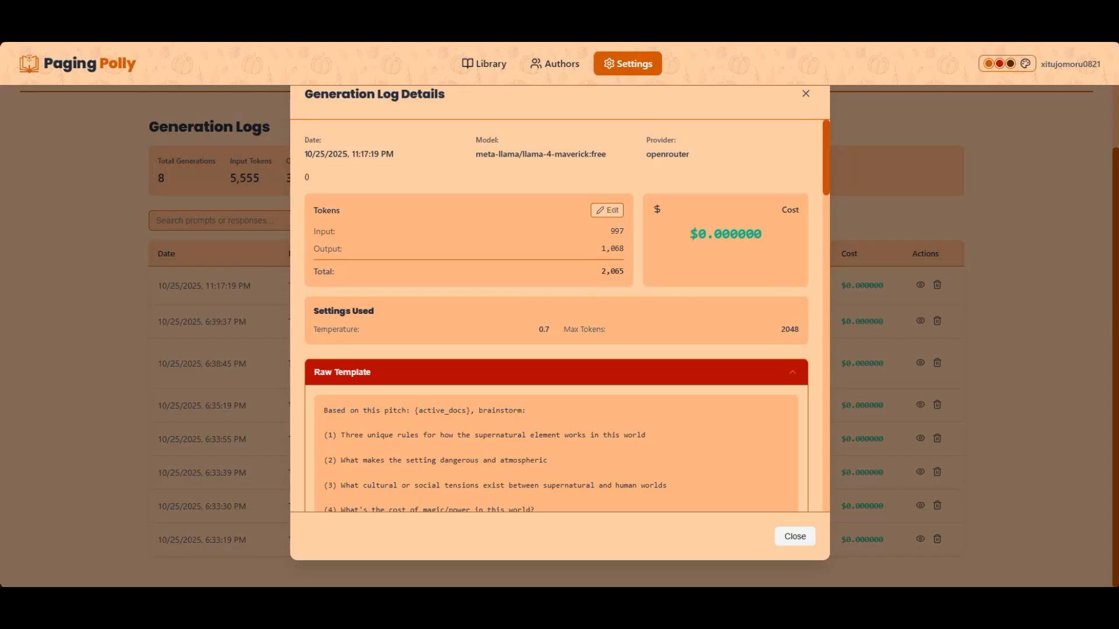
Back in Paging Polly, set the log's input tokens to 840 and output tokens to 1032, and save the correction
click(616, 213)
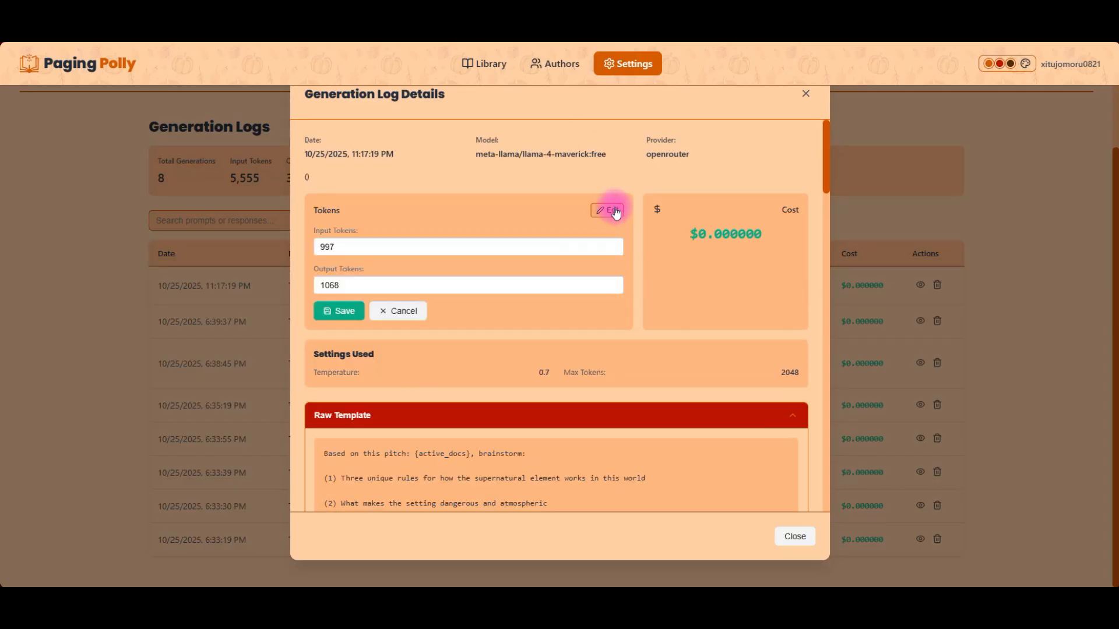
drag(325, 249, 309, 248)
text(840)
click(341, 289)
drag(341, 289, 330, 290)
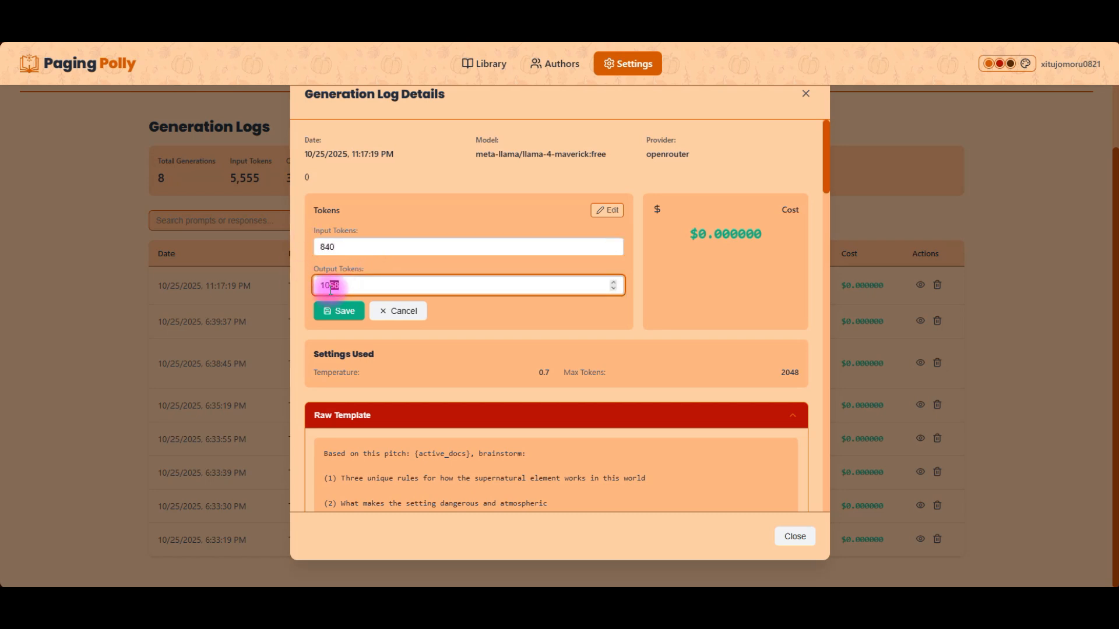
text(12)
click(330, 309)
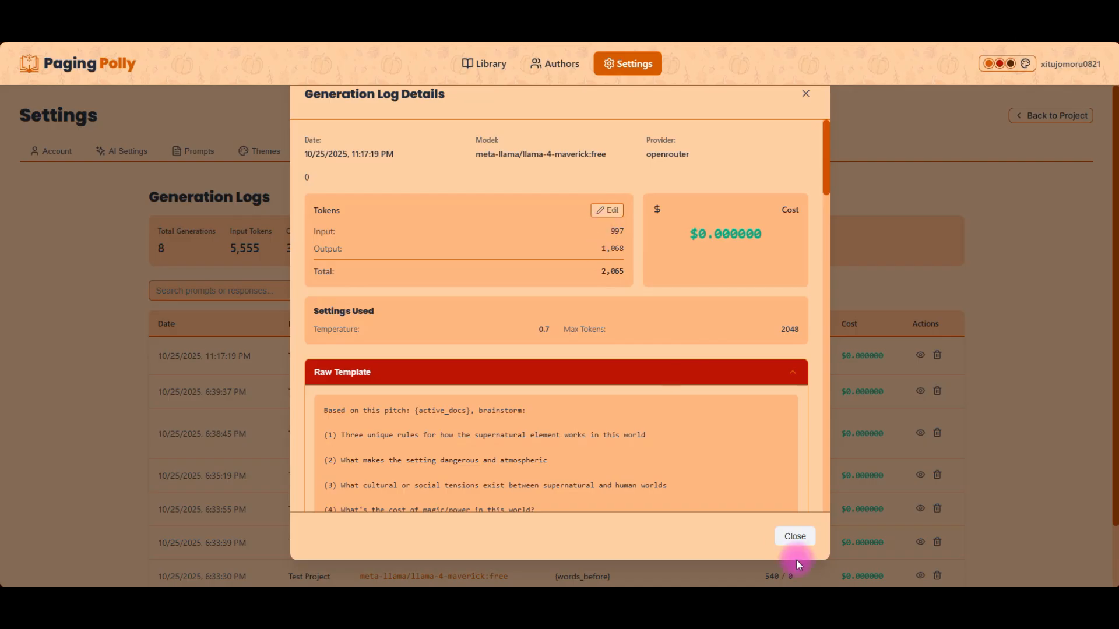
Close the generation log details and return from the settings to the project
click(785, 534)
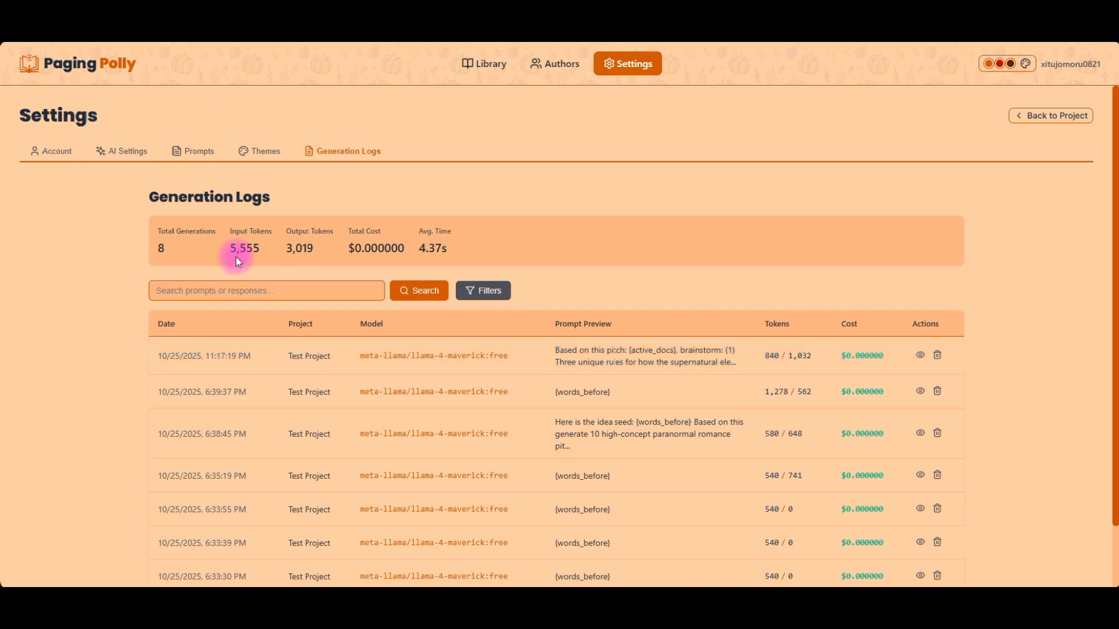
click(1030, 114)
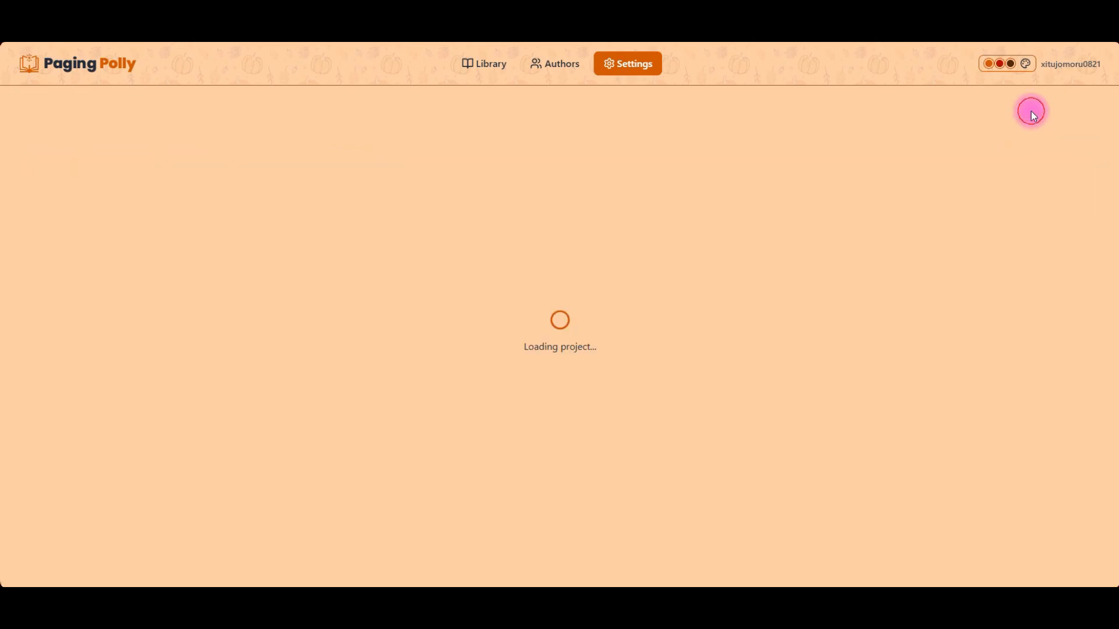